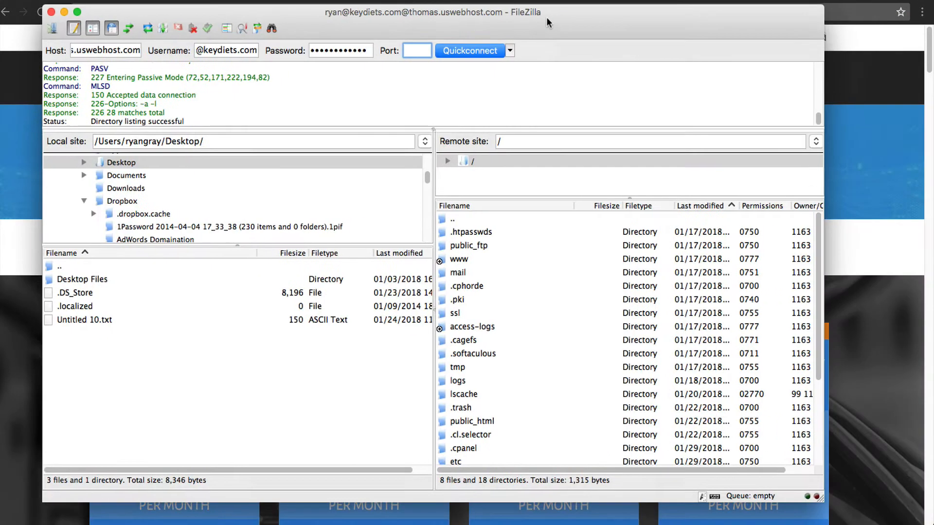
# Move and enlarge the FTP window to fill the screen, and point out the host and username connection fields
pyautogui.moveTo(557, 10); pyautogui.dragTo(512, 0)
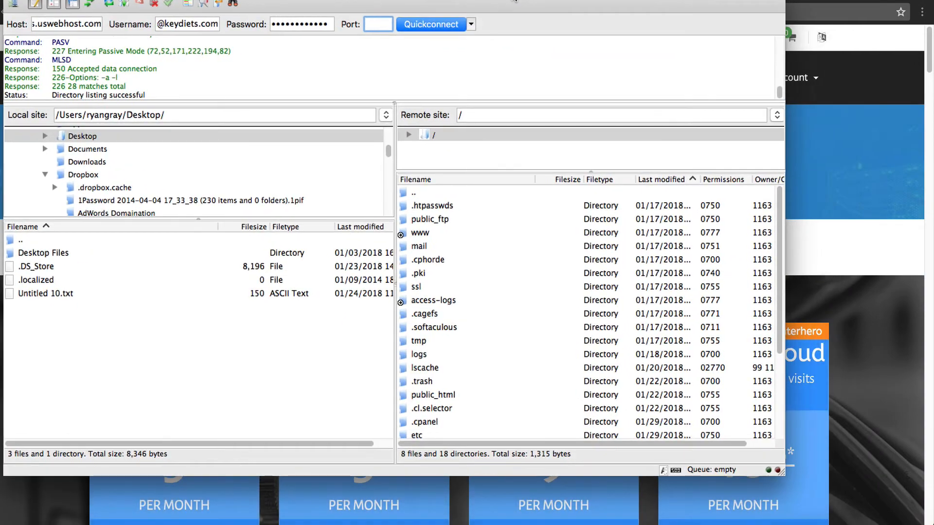
pyautogui.moveTo(781, 471); pyautogui.dragTo(932, 524)
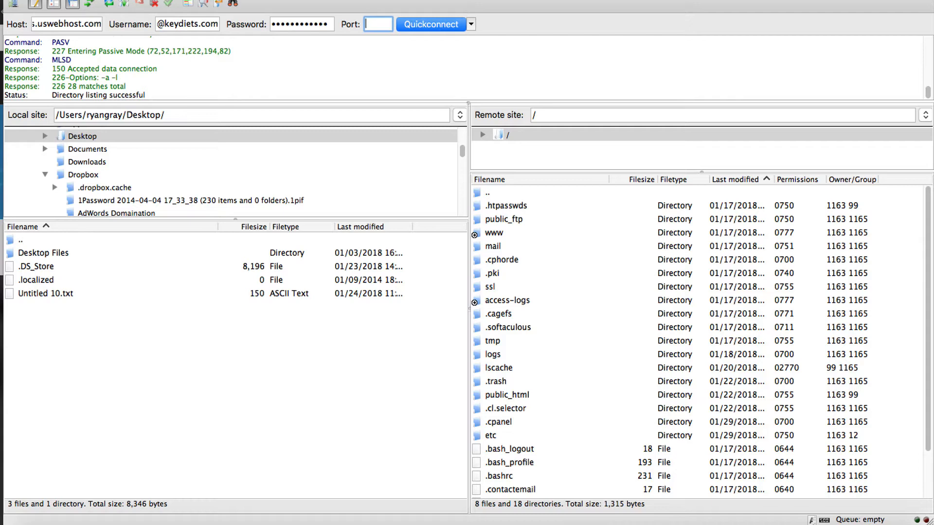
pyautogui.click(84, 22)
pyautogui.doubleClick(84, 22)
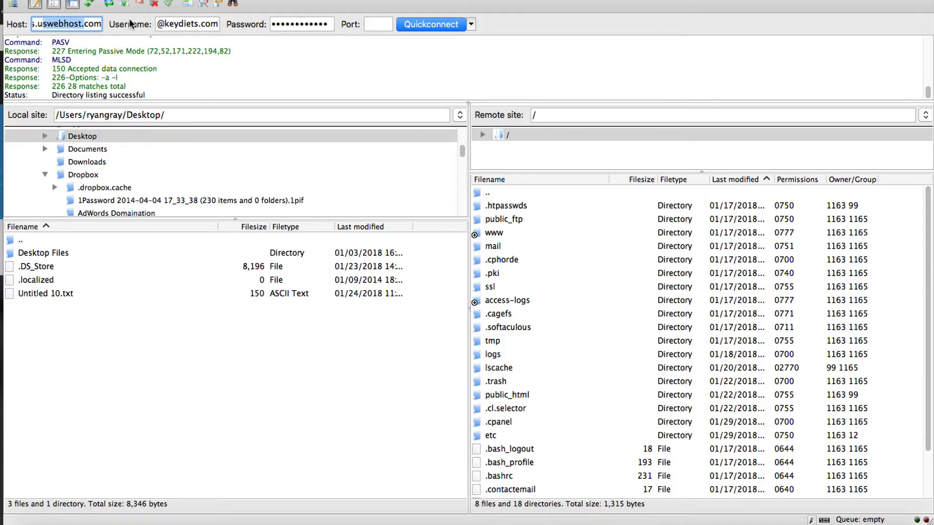
pyautogui.doubleClick(163, 22)
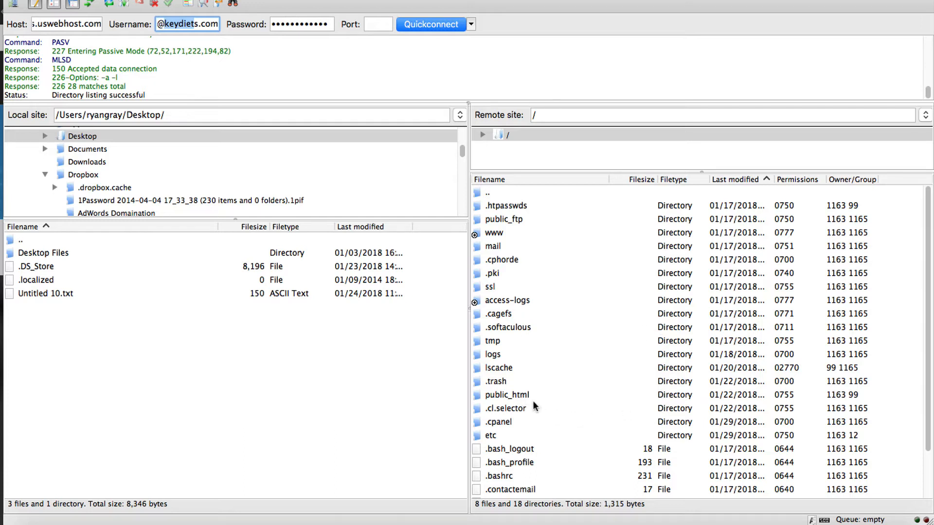
# Open the public_html folder on the remote site
pyautogui.click(513, 398)
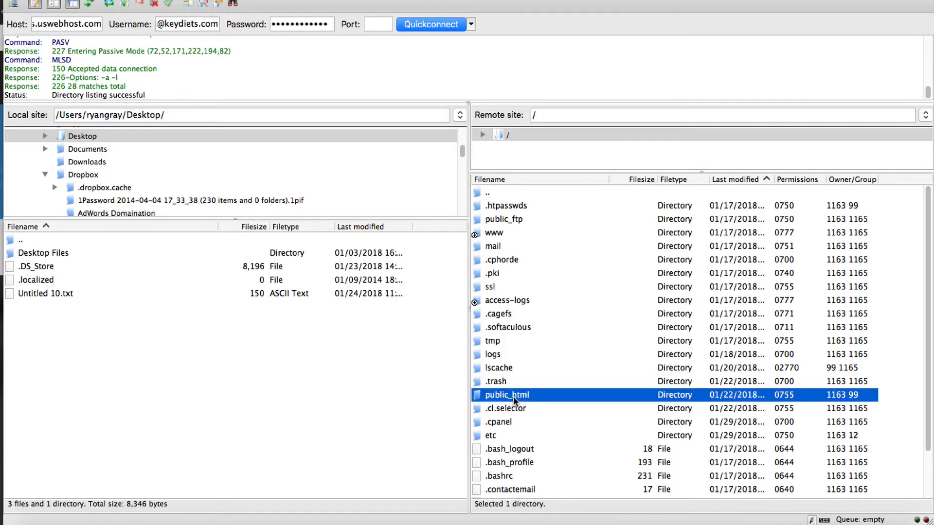
pyautogui.click(489, 232)
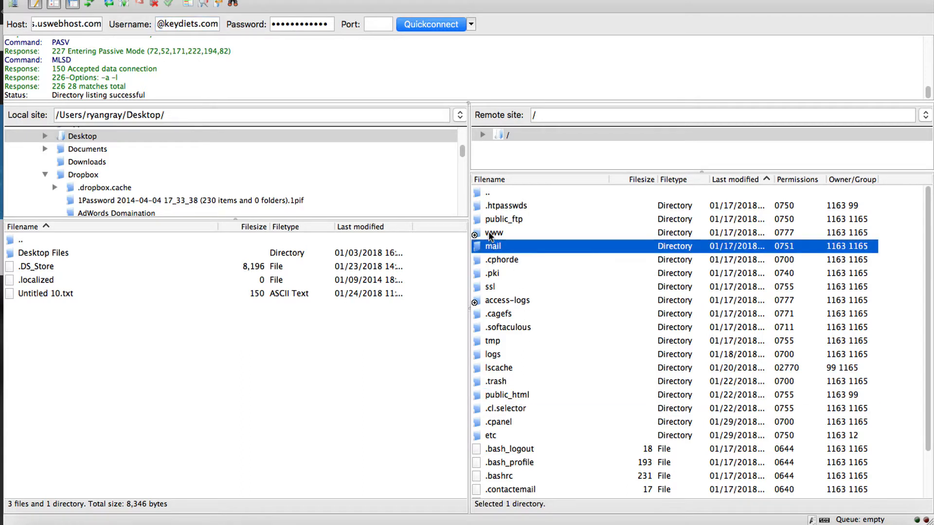
pyautogui.click(506, 397)
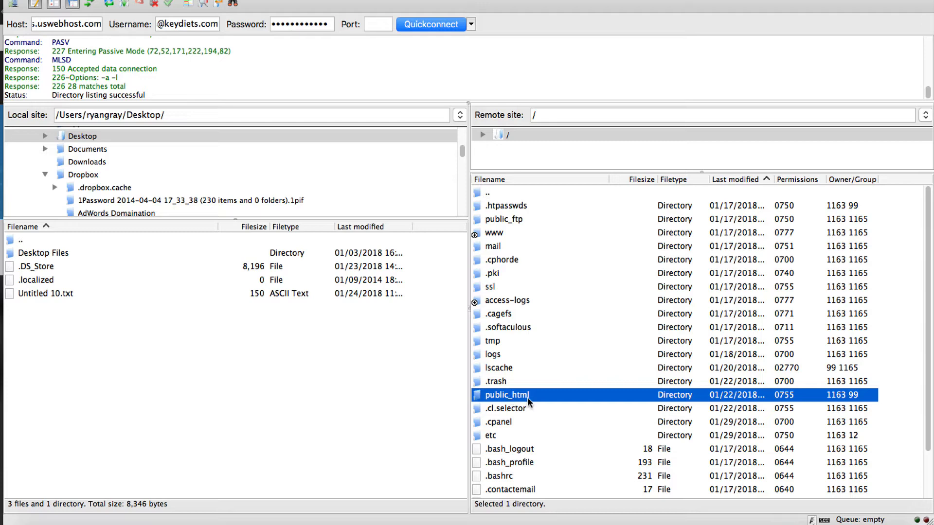
pyautogui.click(517, 400)
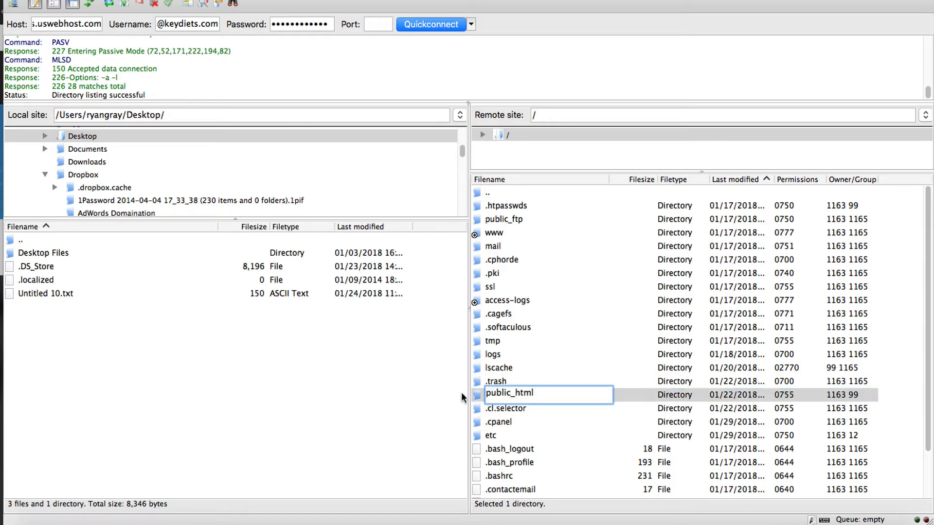
pyautogui.doubleClick(479, 393)
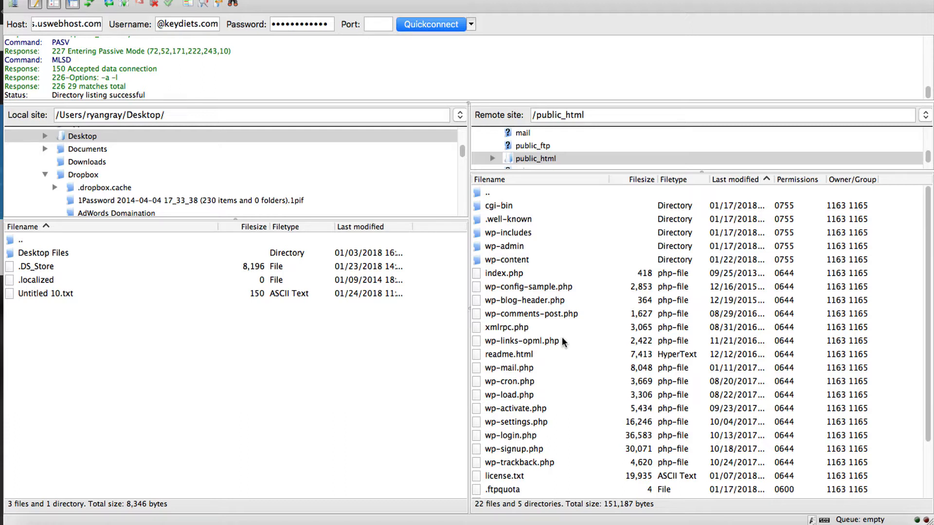
# Examine the WordPress files and the wp-includes, wp-admin and wp-content folders inside public_html
pyautogui.click(535, 288)
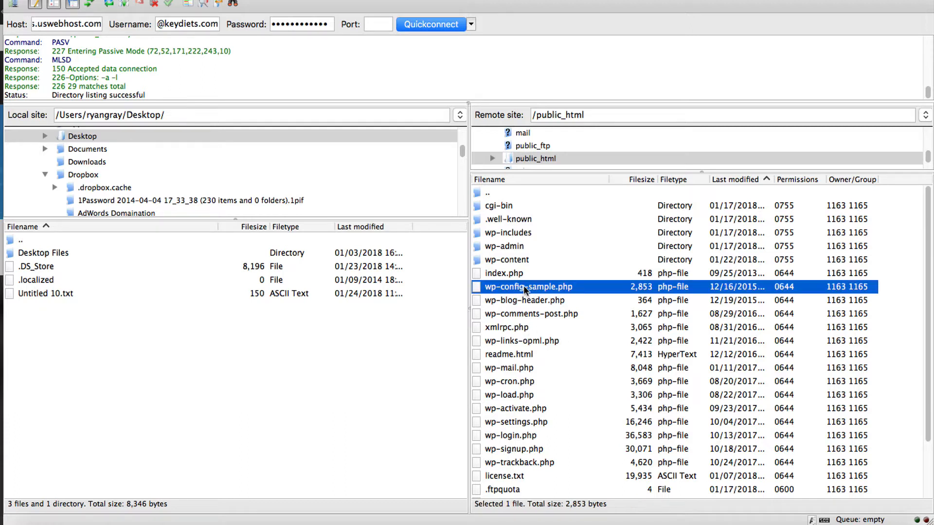
pyautogui.click(513, 302)
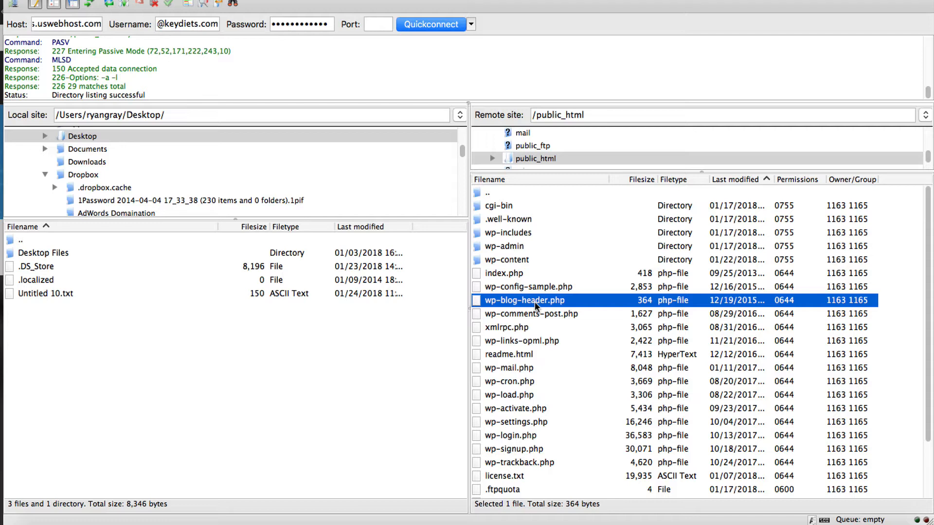
pyautogui.click(495, 236)
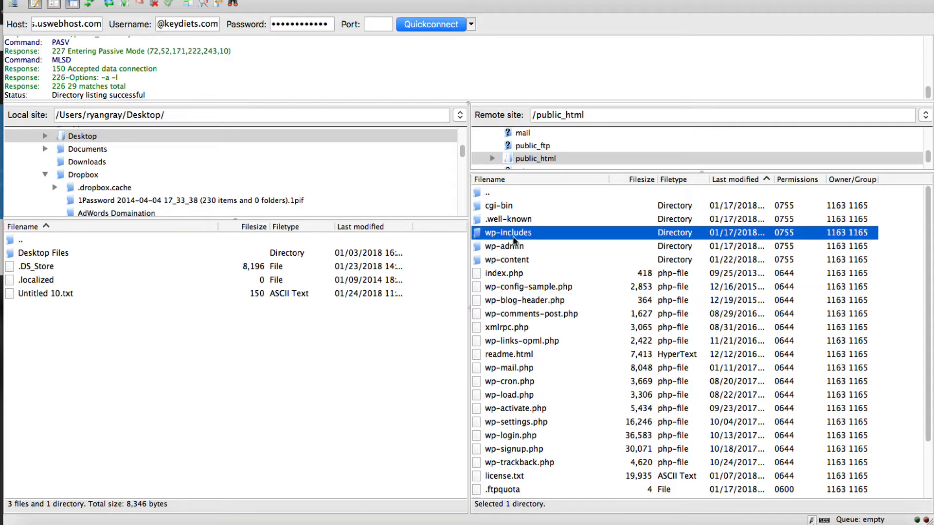
pyautogui.click(500, 248)
pyautogui.click(508, 260)
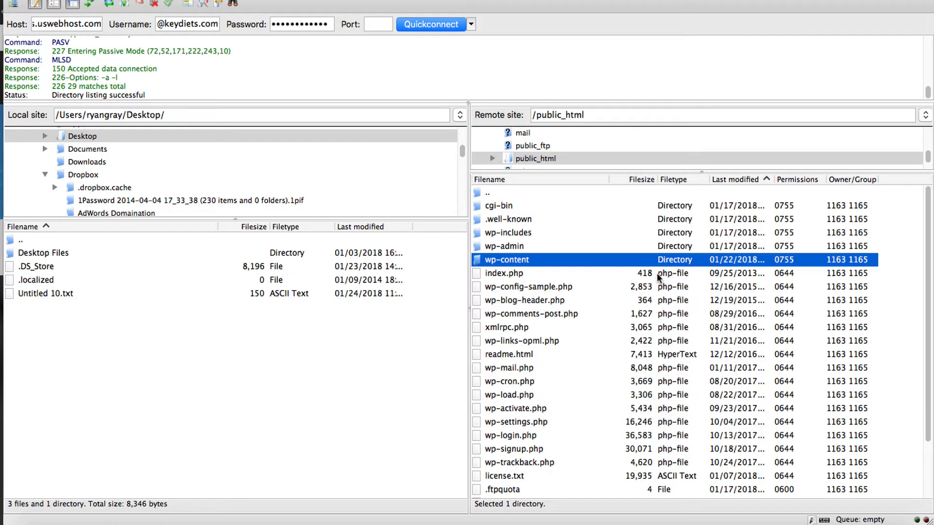
# Create a directory named "Wordpress Backup" in the local Desktop folder and open it
pyautogui.click(74, 369)
pyautogui.rightClick(67, 346)
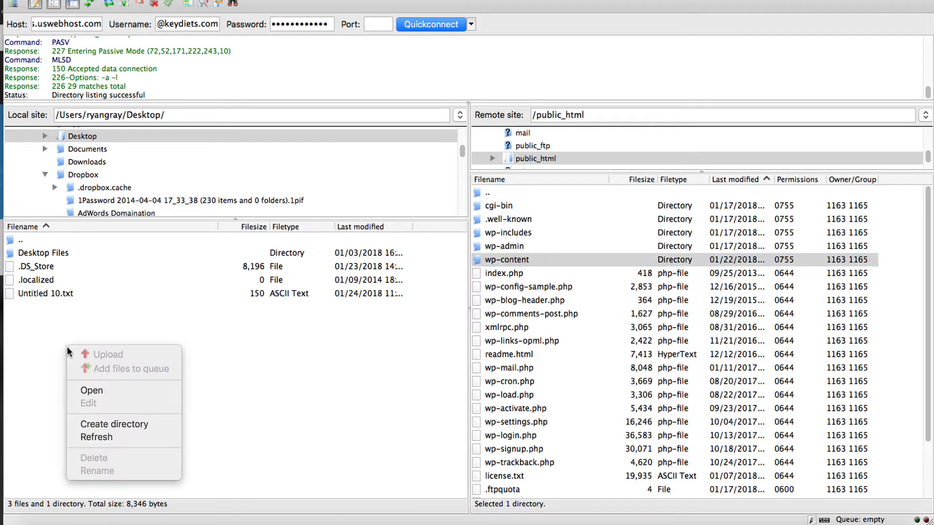
pyautogui.click(116, 423)
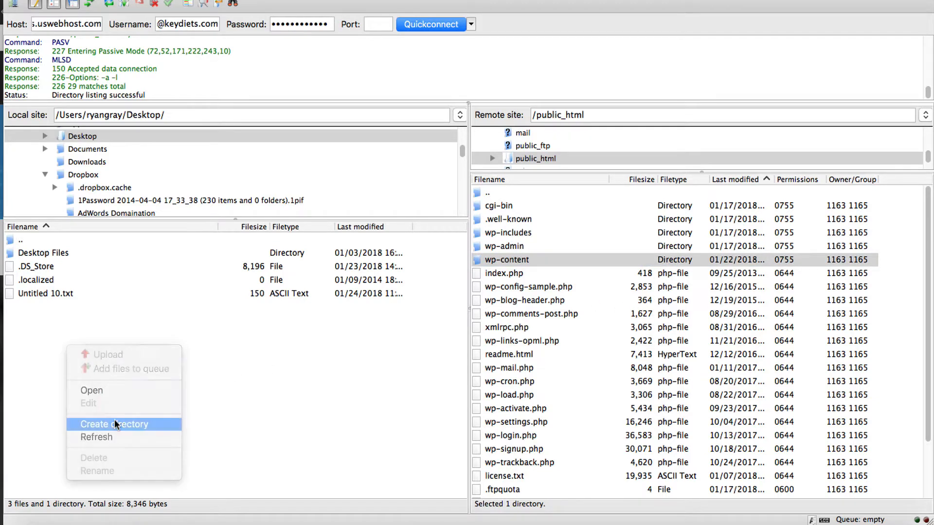
pyautogui.write('Wo')
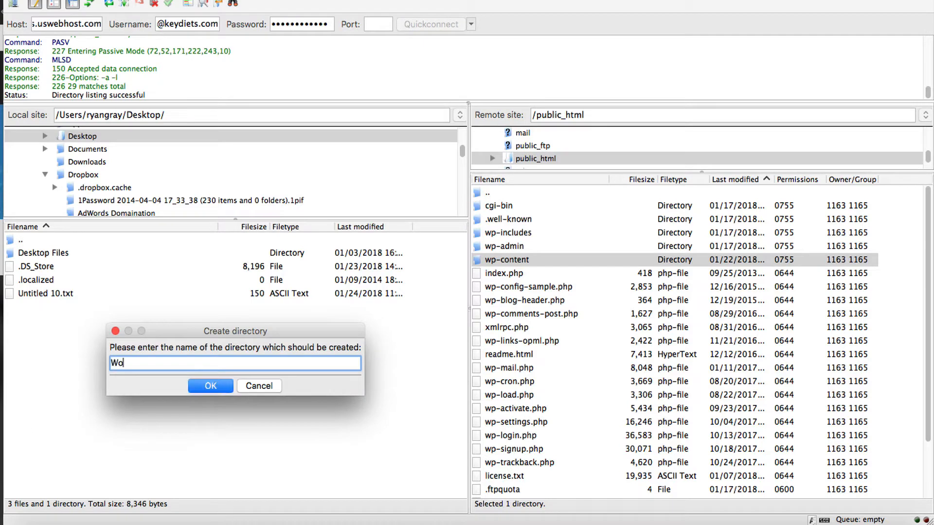
pyautogui.write('rdpress Backup')
pyautogui.click(211, 387)
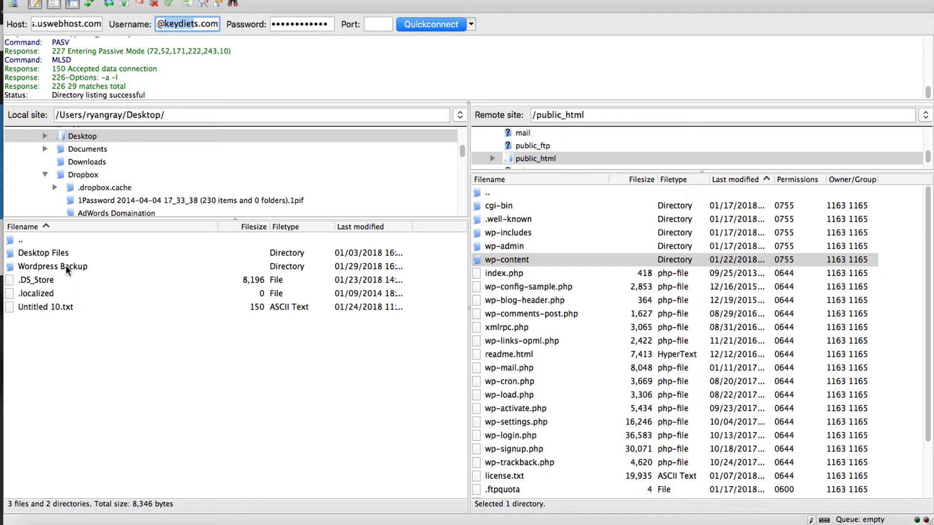
pyautogui.doubleClick(67, 269)
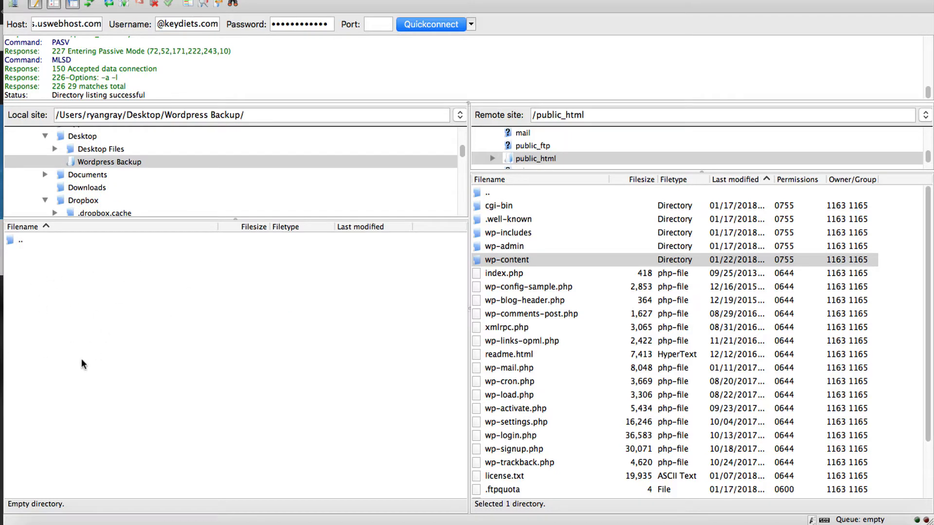
# Download all public_html files and folders, from cgi-bin through wp-config.php, into the local Wordpress Backup folder
pyautogui.click(514, 211)
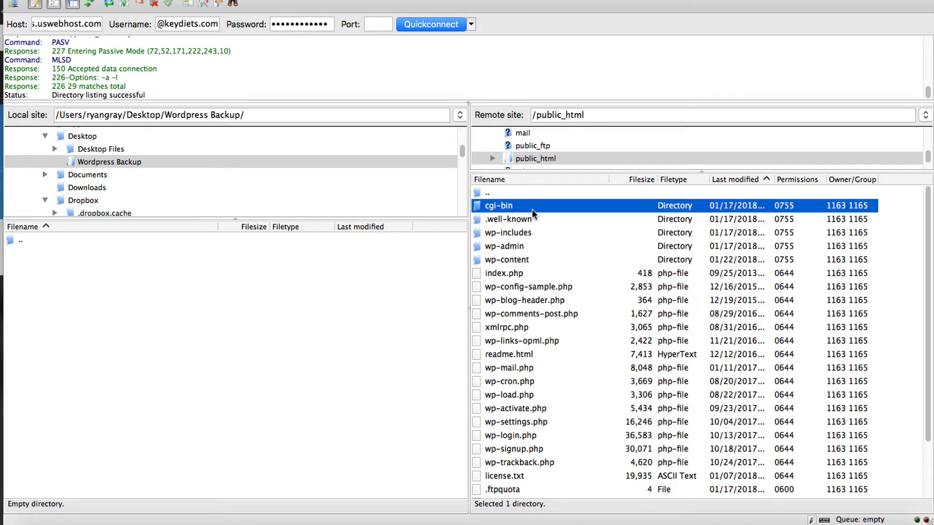
pyautogui.scroll(-3, 583, 304)
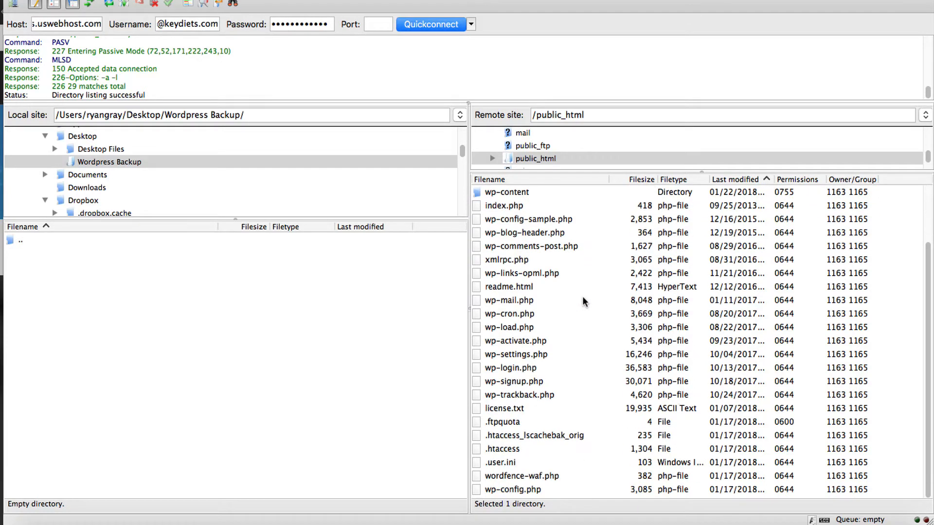
pyautogui.keyDown('shift'); pyautogui.click(514, 491); pyautogui.keyUp('shift')
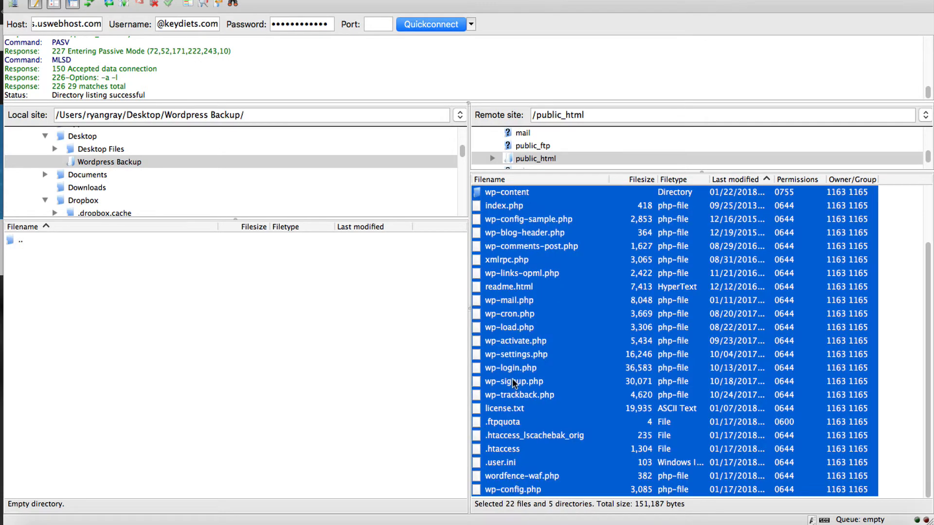
pyautogui.rightClick(534, 343)
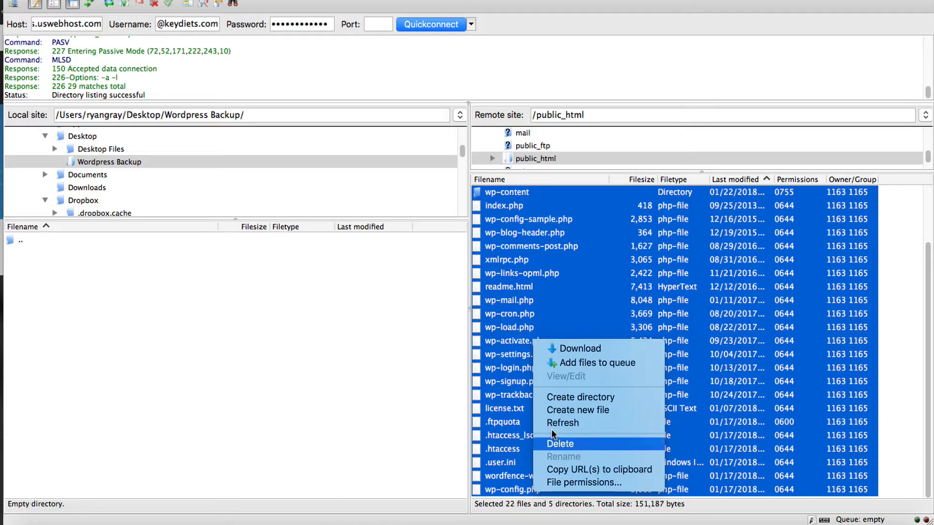
pyautogui.click(558, 276)
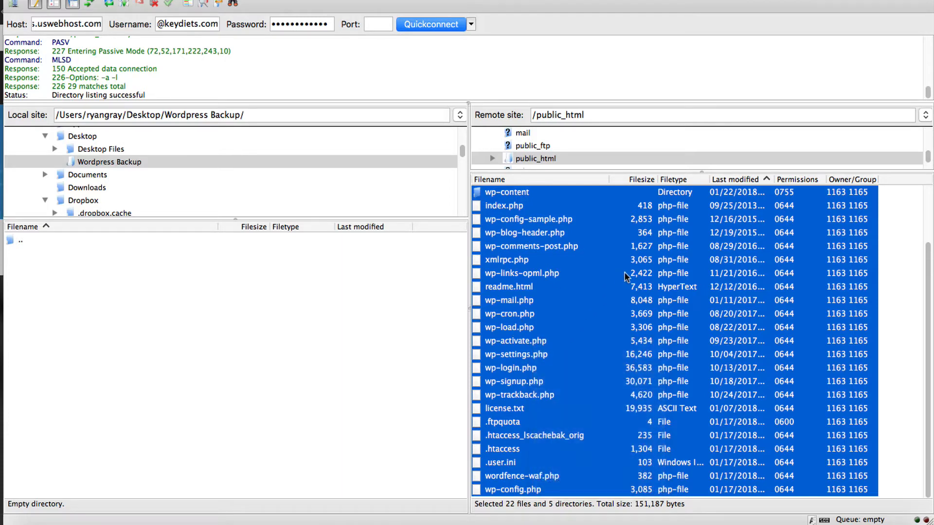
pyautogui.moveTo(597, 302); pyautogui.dragTo(307, 325)
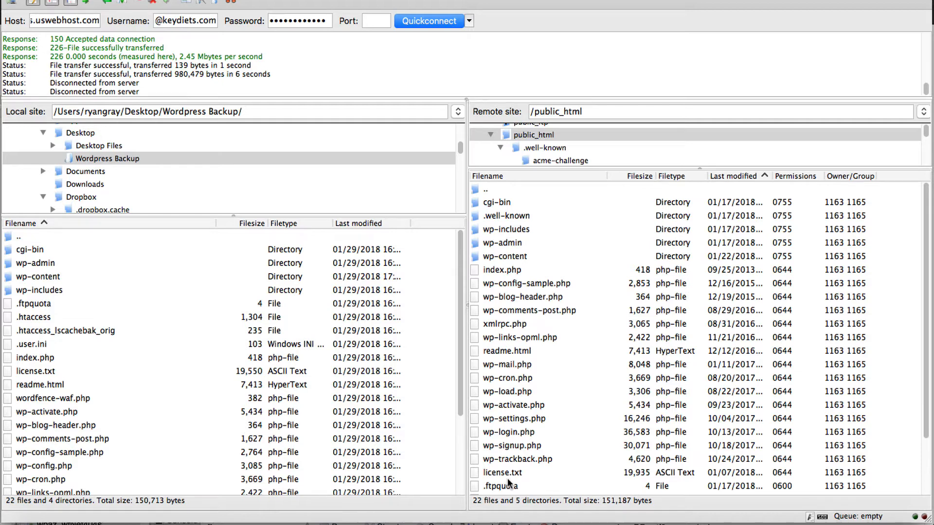
pyautogui.click(498, 216)
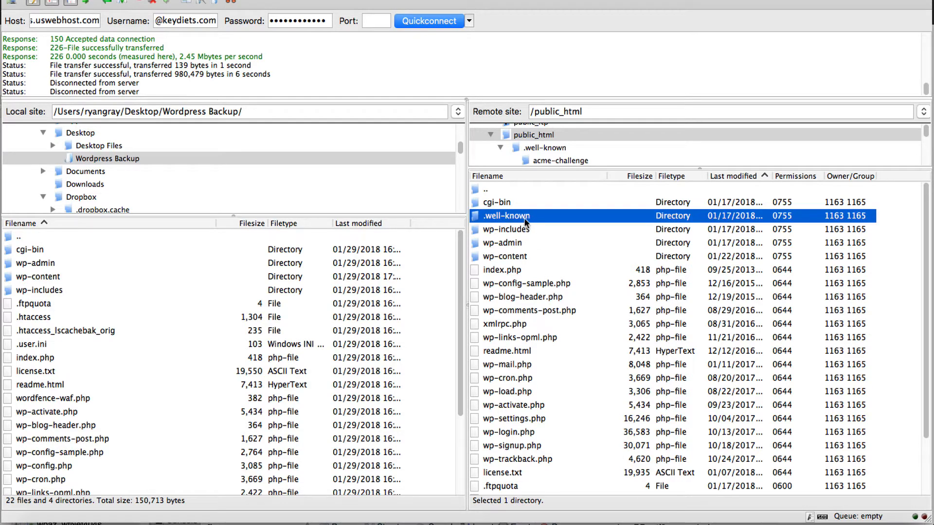
pyautogui.click(526, 228)
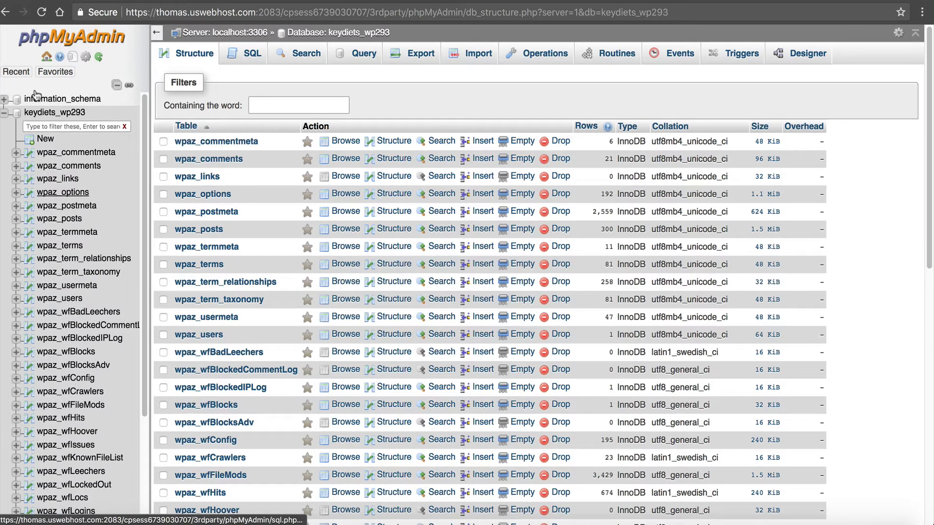
# In phpMyAdmin, look through the information_schema and keydiets_wp293 databases, and locate wp-config.php in the FTP client's local backup
pyautogui.click(3, 113)
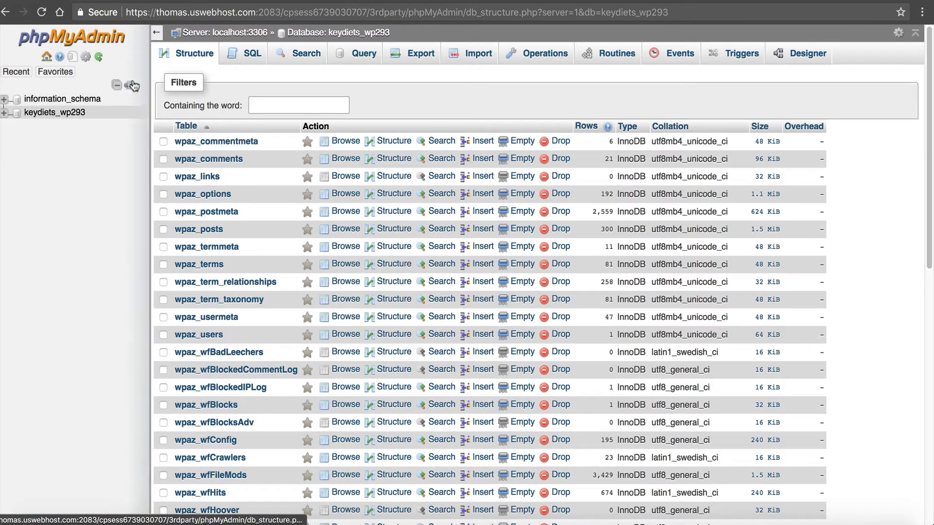
pyautogui.click(52, 100)
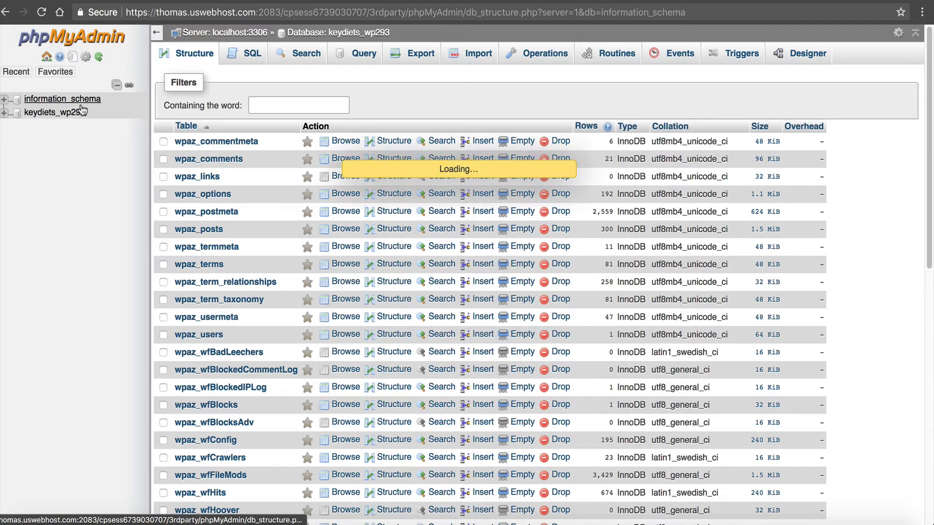
pyautogui.click(4, 100)
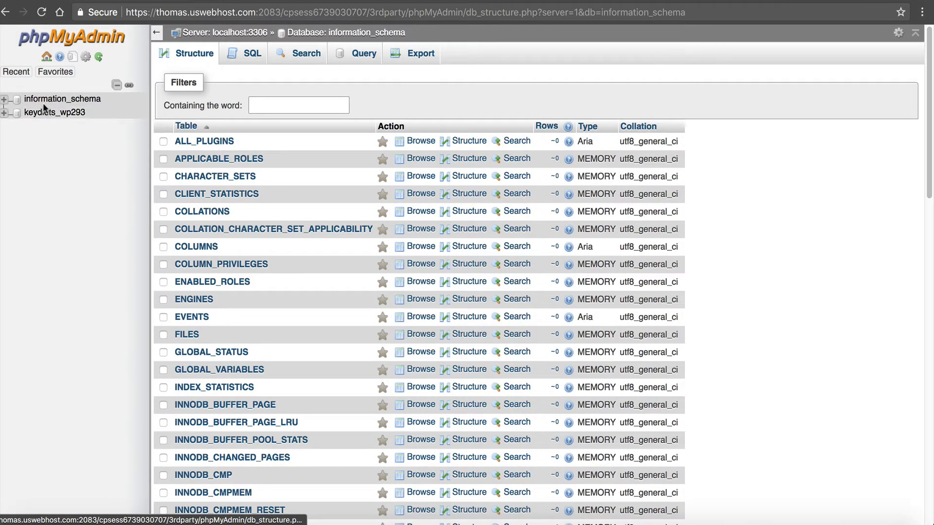
pyautogui.click(68, 116)
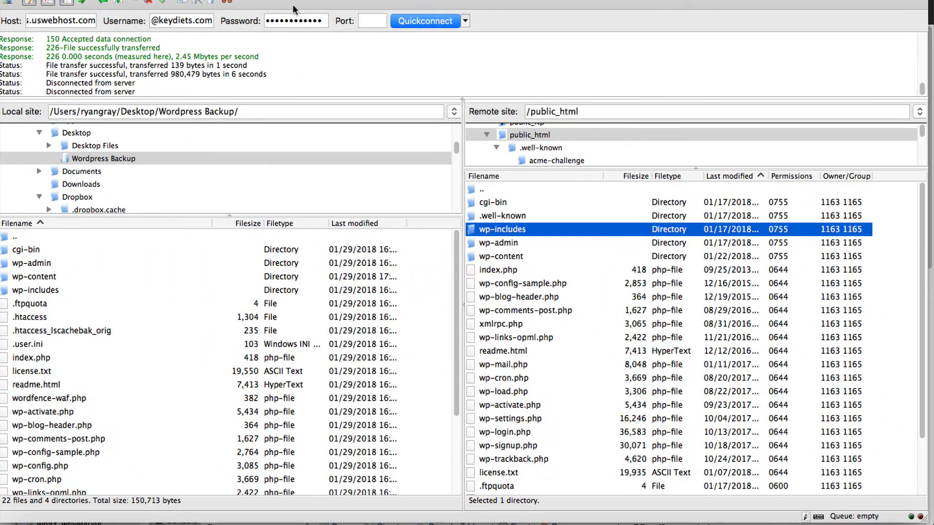
pyautogui.click(40, 466)
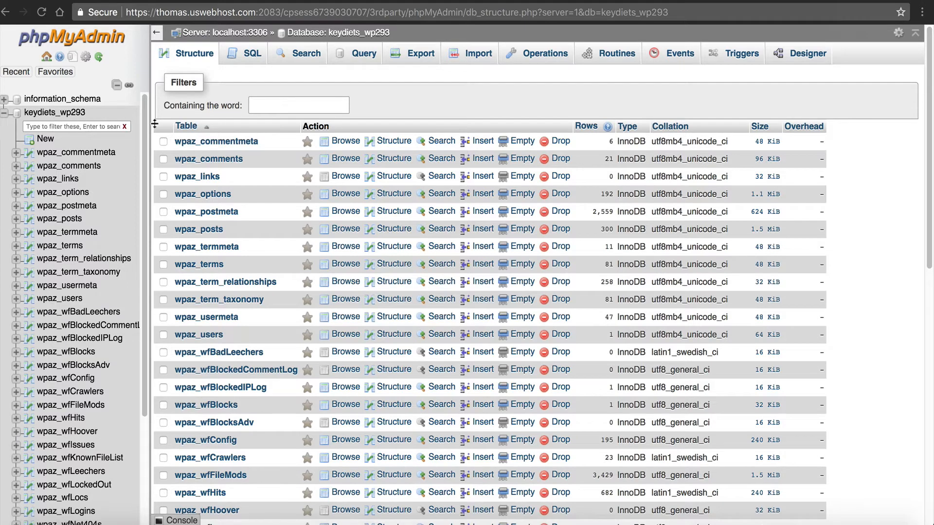
# Switch to phpMyAdmin and open the export settings for the keydiets_wp293 database, keeping the Quick method and SQL format
pyautogui.click(541, 54)
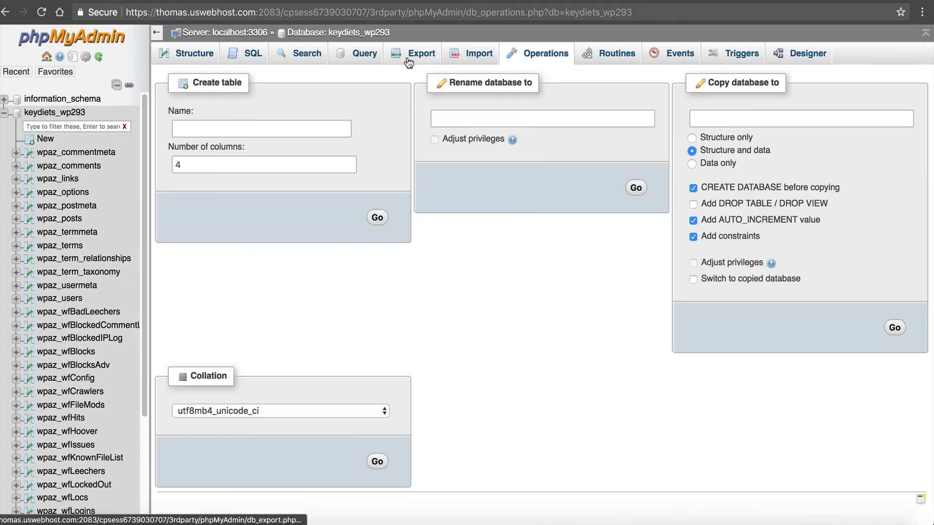
pyautogui.click(412, 58)
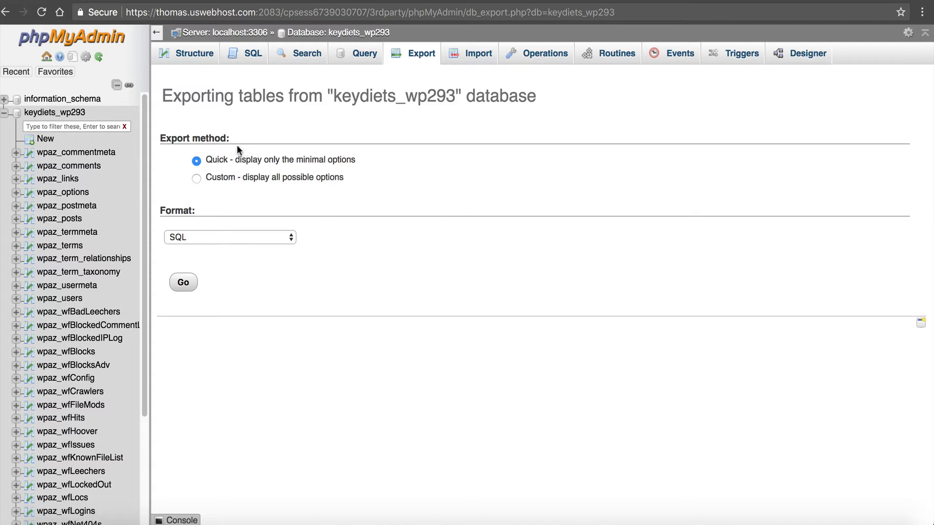
pyautogui.click(262, 242)
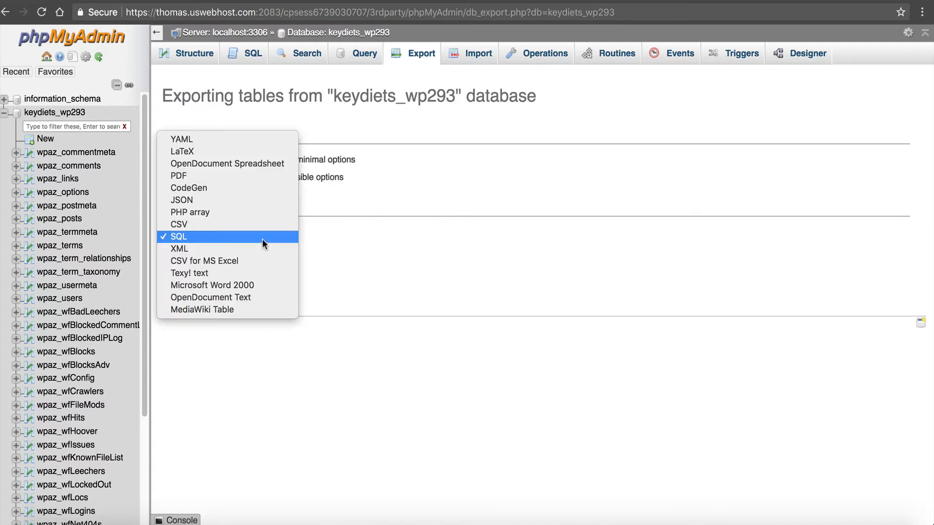
pyautogui.click(554, 260)
pyautogui.click(290, 241)
pyautogui.click(388, 226)
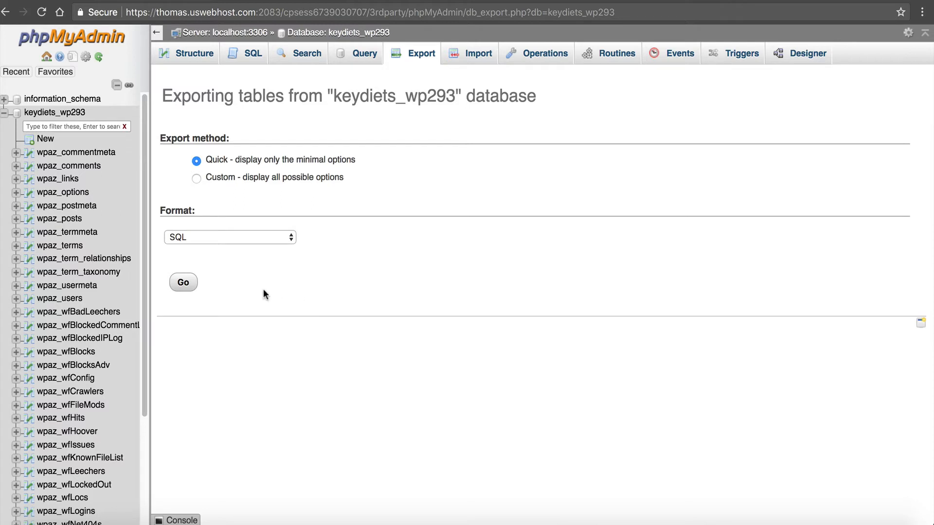
# Export the keydiets_wp293 database as an SQL file
pyautogui.click(185, 283)
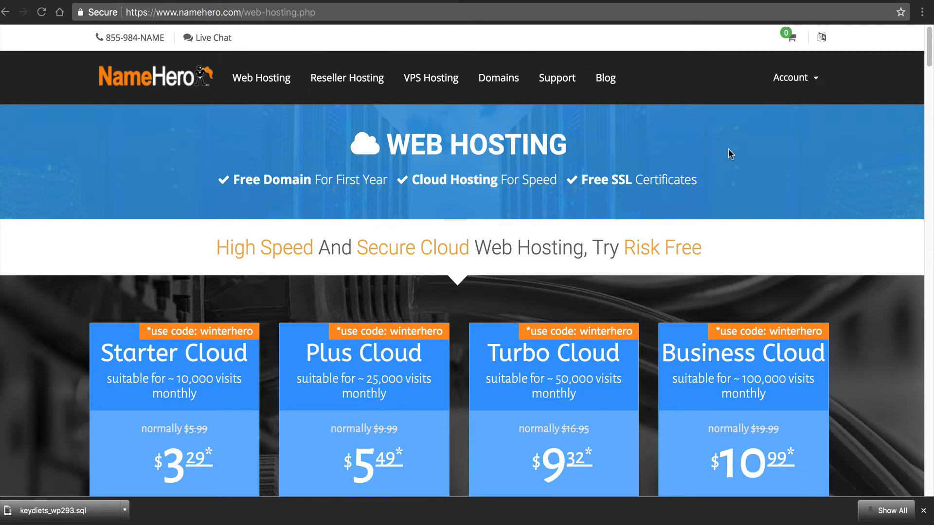
# Go to the NameHero client area and open the Plus Cloud hosting service for keydiets.com
pyautogui.click(777, 78)
pyautogui.click(766, 116)
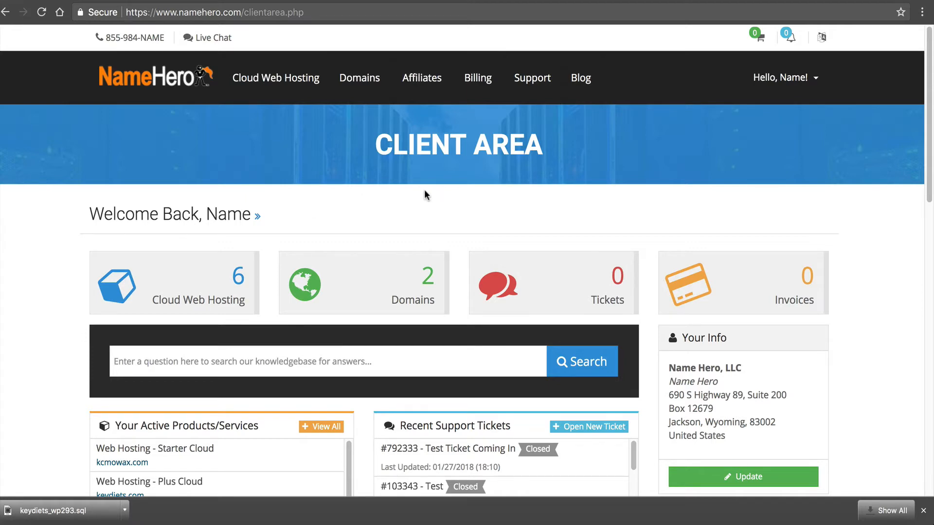
pyautogui.click(163, 278)
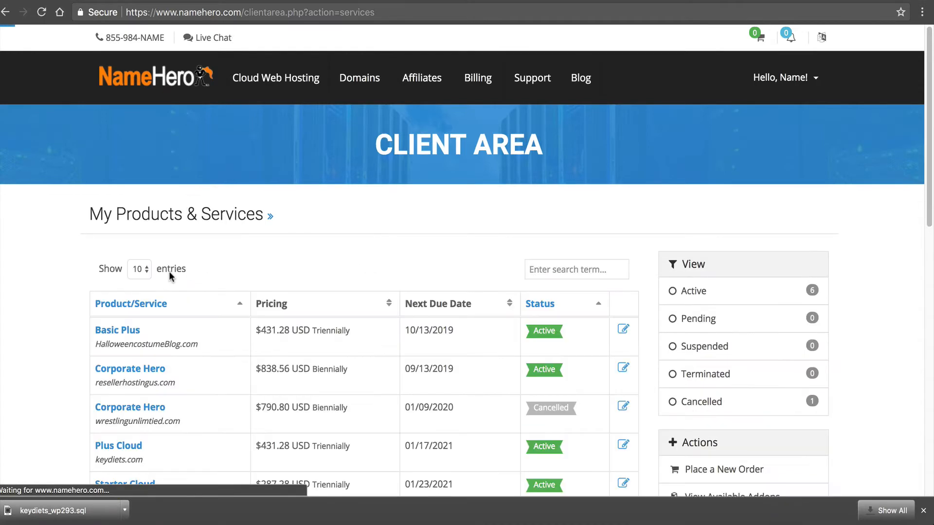
pyautogui.scroll(-1, 179, 365)
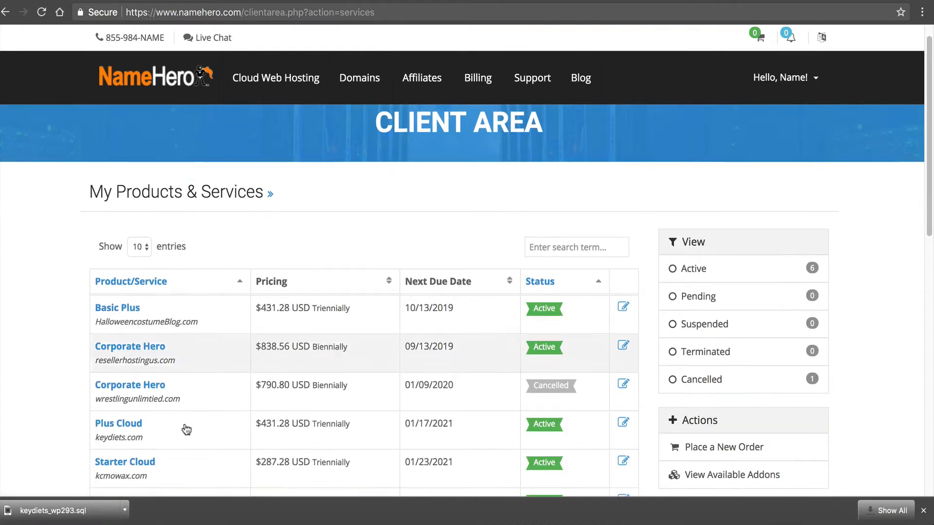
pyautogui.click(122, 429)
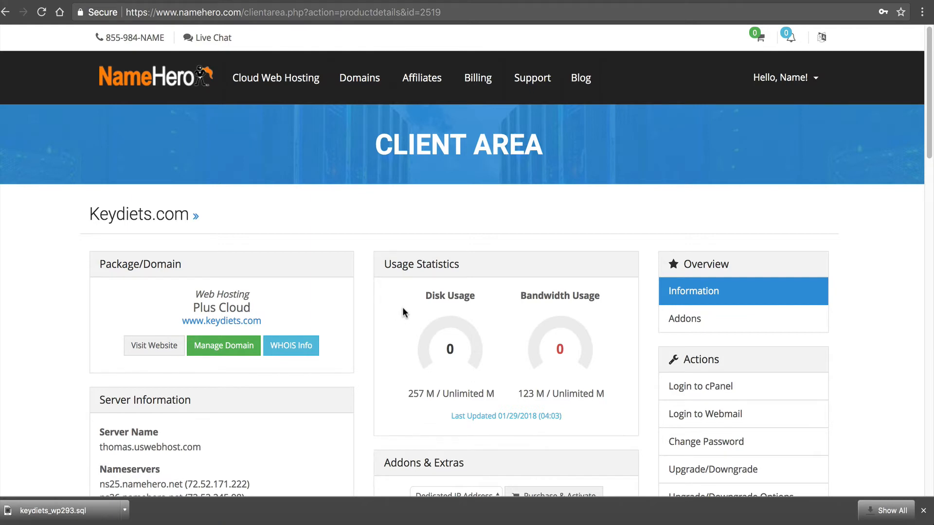
# Review the server name and nameservers of the keydiets.com hosting service, and log in to its cPanel
pyautogui.scroll(-1, 479, 274)
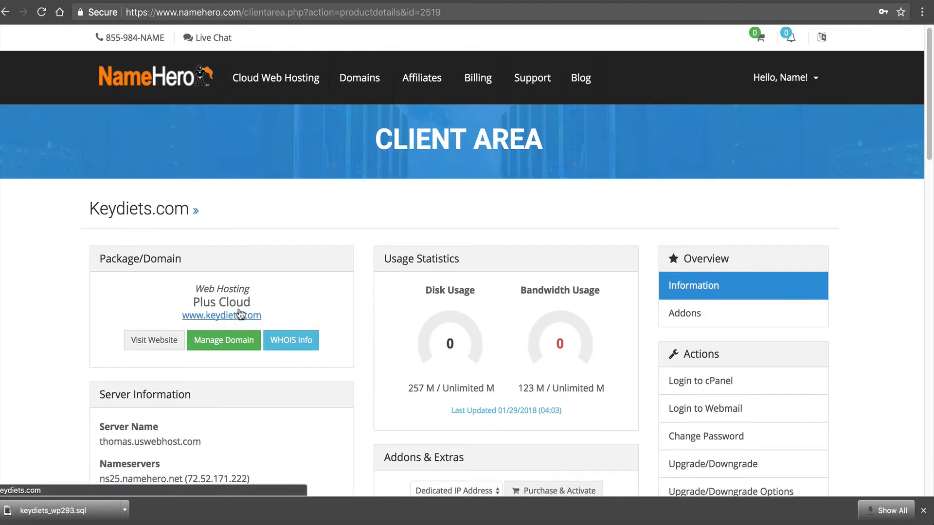
pyautogui.scroll(-1, 318, 321)
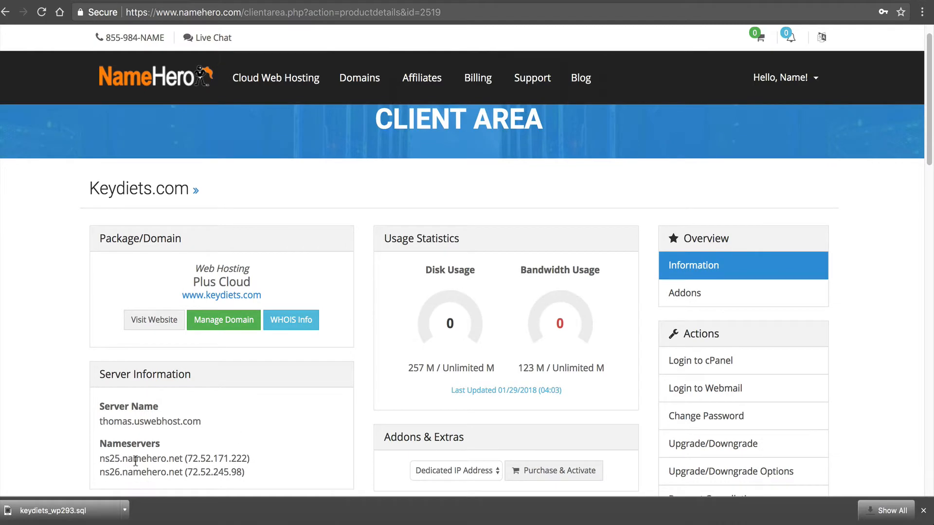
pyautogui.scroll(-1, 260, 429)
pyautogui.scroll(-1, 291, 429)
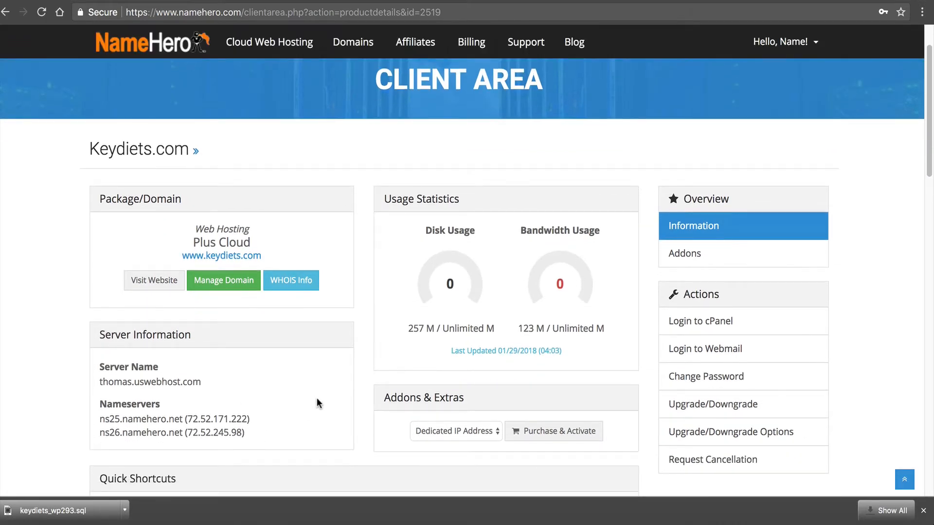
pyautogui.scroll(3, 317, 398)
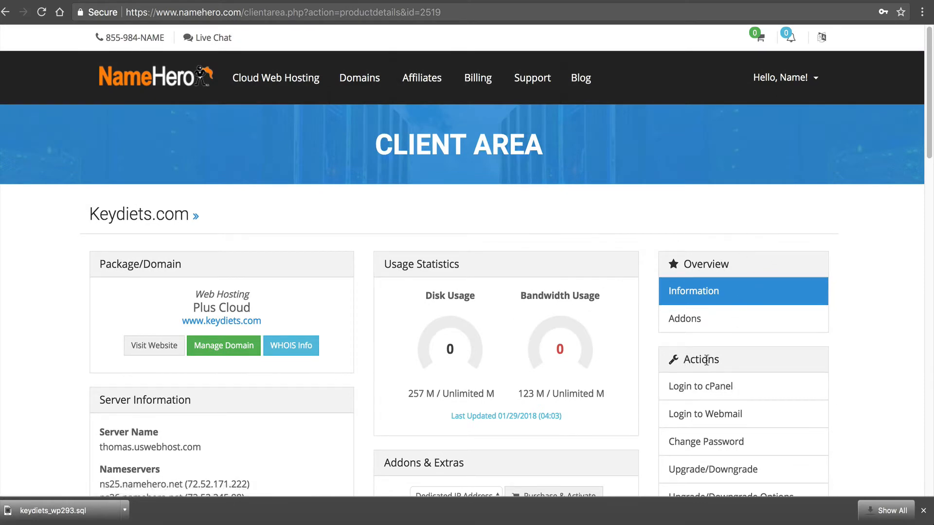
pyautogui.click(719, 385)
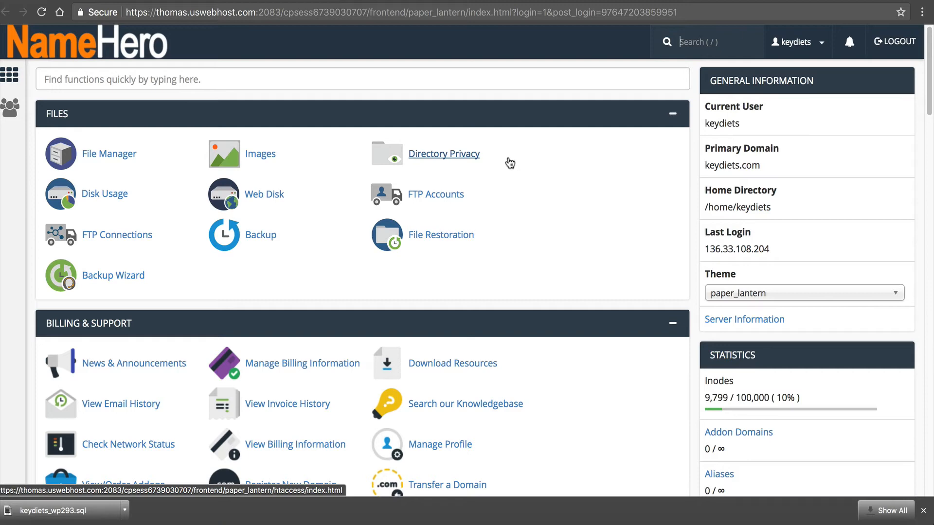
# Search the cPanel functions for "ftp" and open FTP Accounts
pyautogui.click(368, 70)
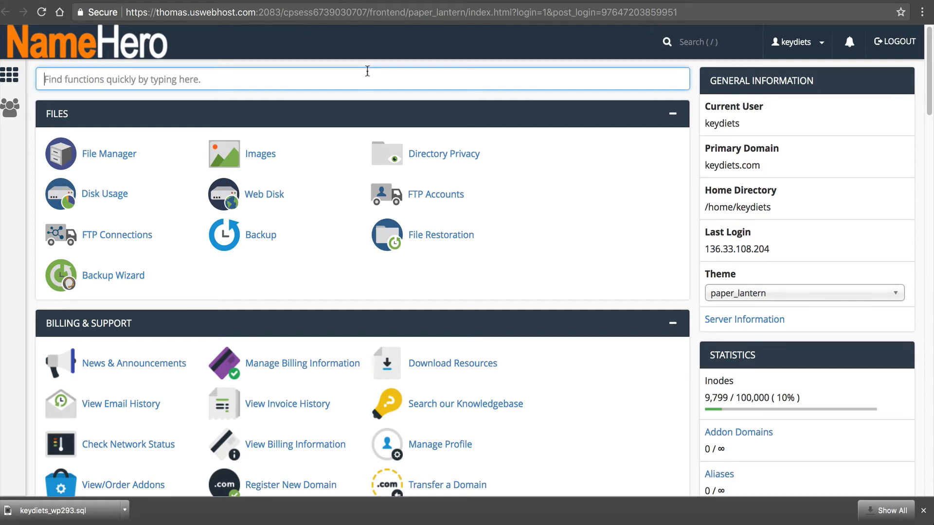
pyautogui.write('ft')
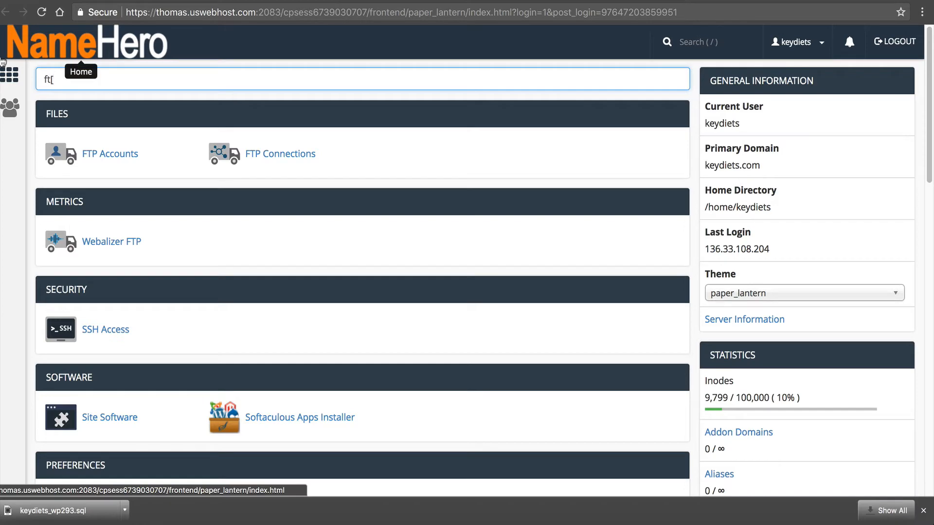
pyautogui.write('p')
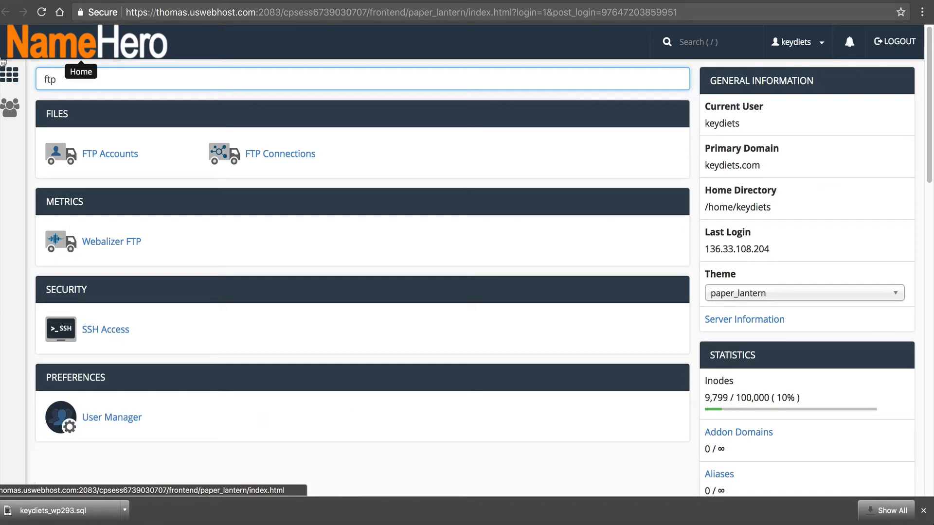
pyautogui.click(90, 155)
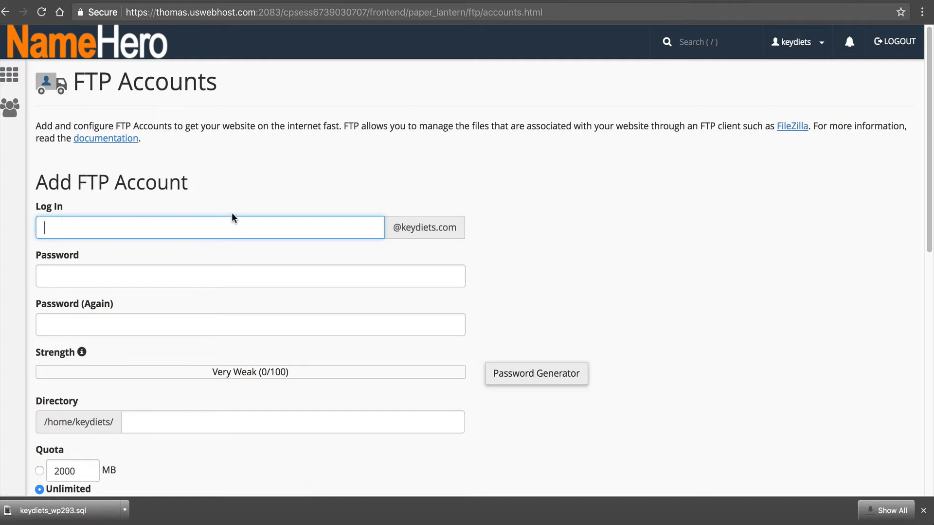
# Enter the new FTP account's login name, generate a password, copy it, and use it for both password fields
pyautogui.write('yantest')
pyautogui.click(137, 276)
pyautogui.click(532, 373)
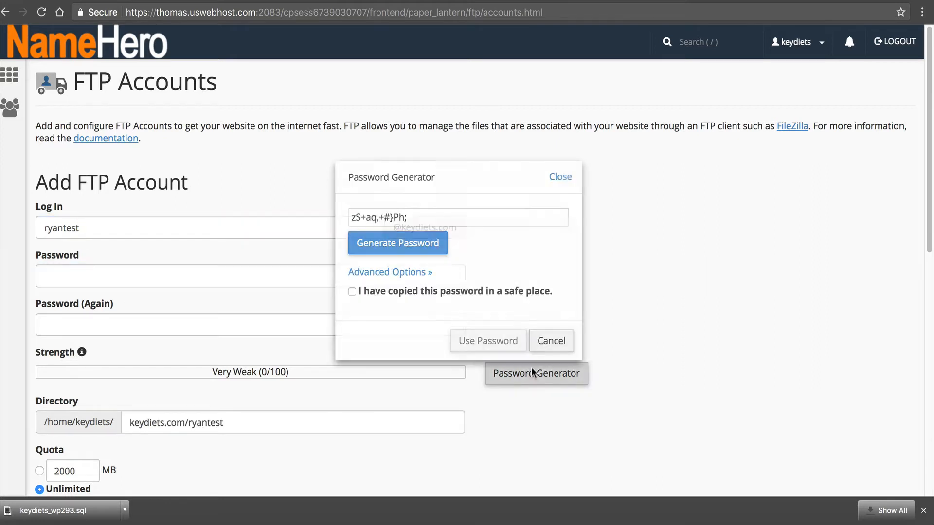
pyautogui.click(401, 293)
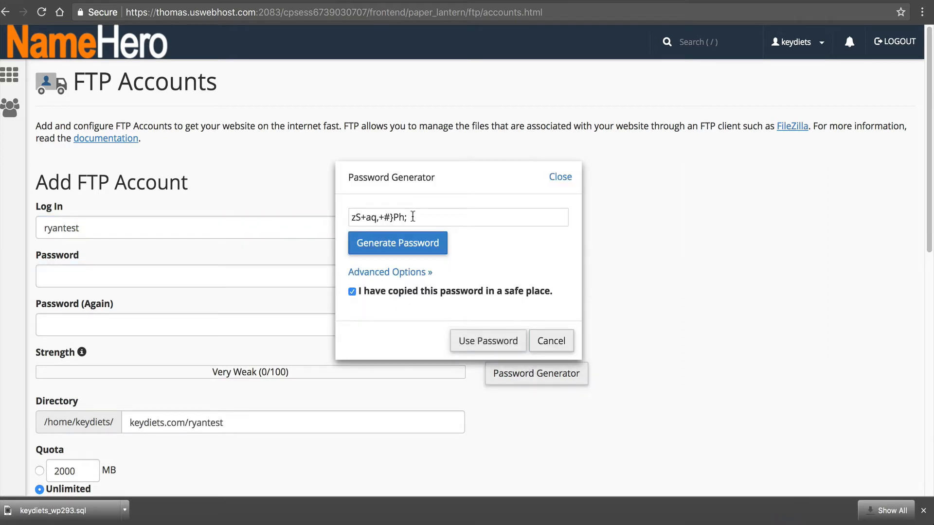
pyautogui.moveTo(414, 216); pyautogui.dragTo(330, 200)
pyautogui.rightClick(359, 214)
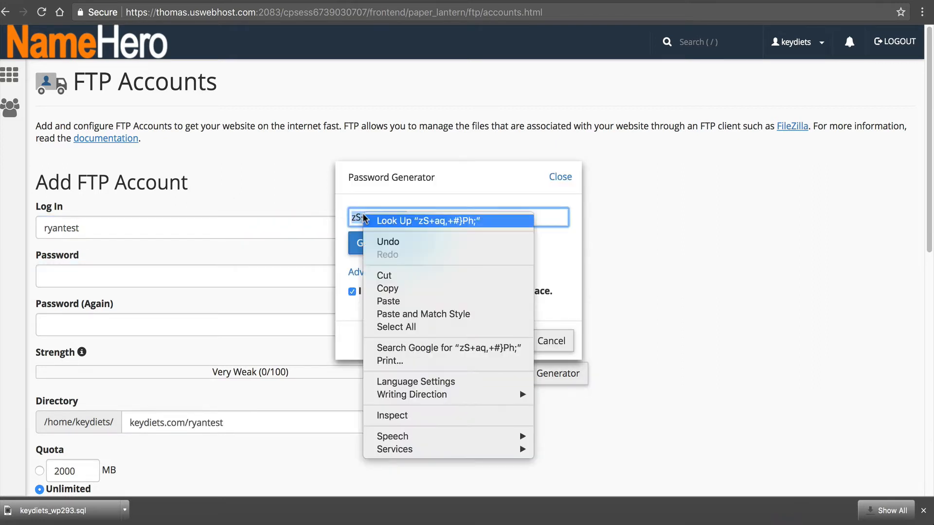
pyautogui.click(417, 288)
pyautogui.click(494, 341)
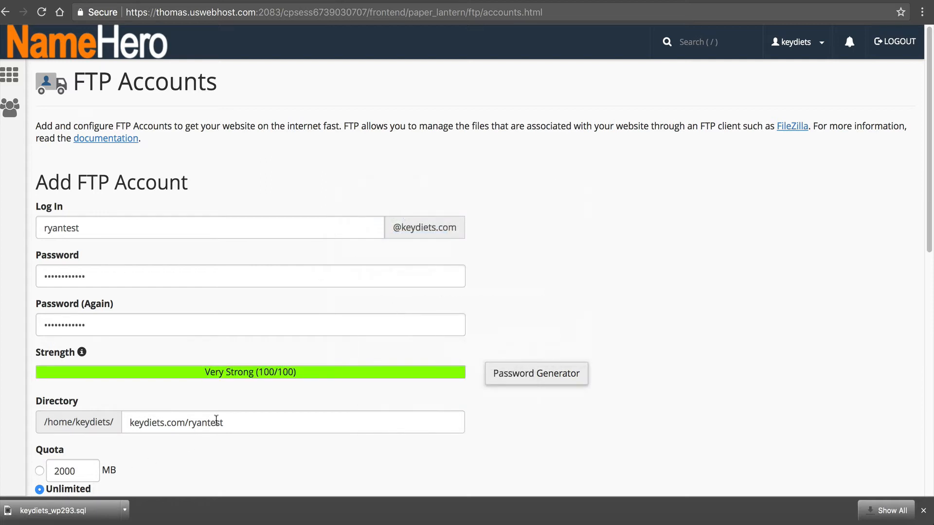
# Clear the directory path after /home/keydiets/ and create the FTP account with an unlimited quota
pyautogui.moveTo(243, 428); pyautogui.dragTo(127, 424)
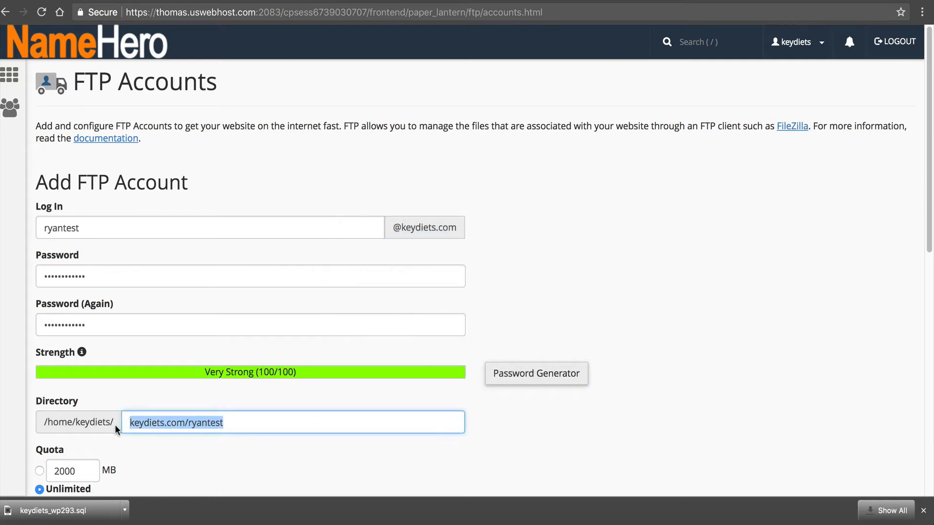
pyautogui.press('BackSpace')
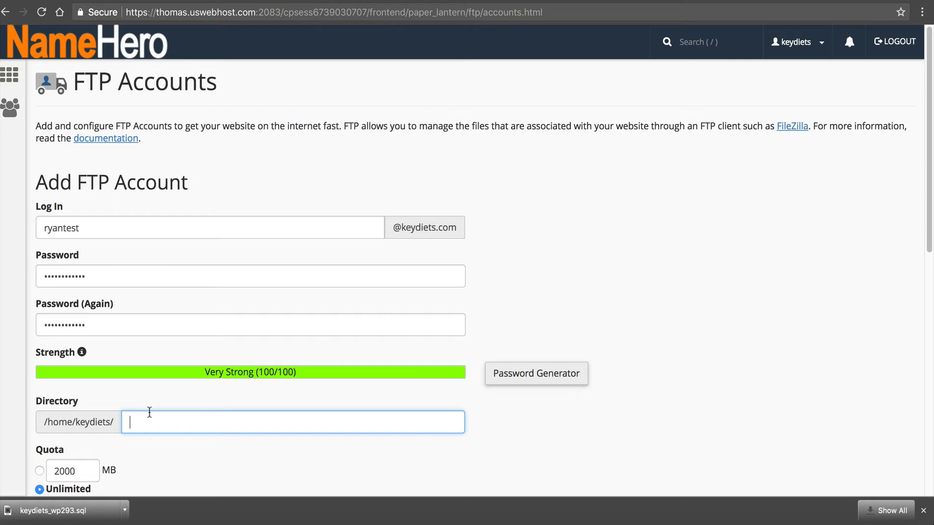
pyautogui.scroll(-2, 166, 402)
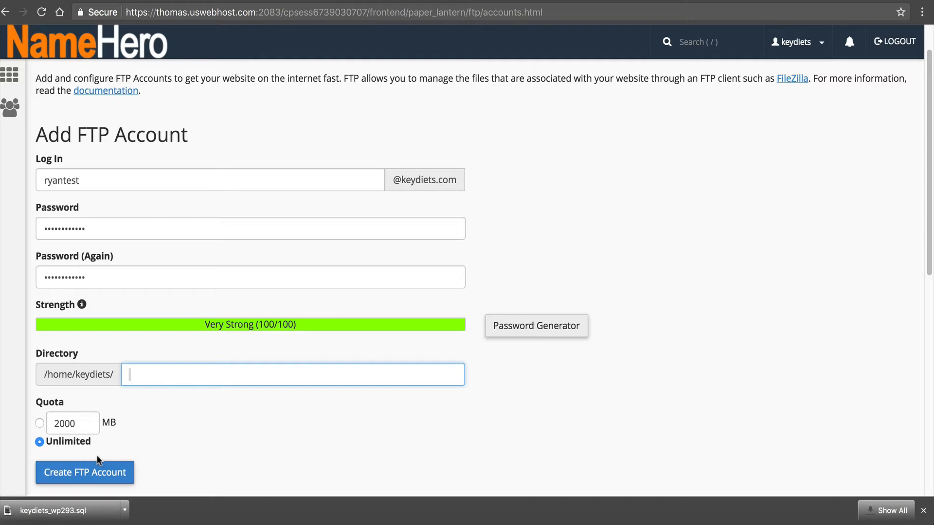
pyautogui.click(89, 469)
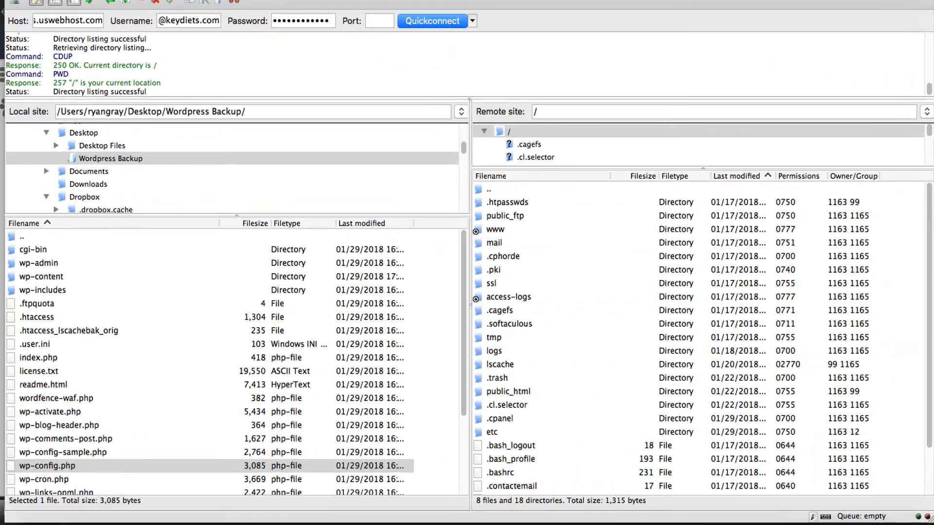
# In FileZilla, enter the new FTP account's username and password, and connect in the current tab, aborting the previous connection
pyautogui.click(200, 24)
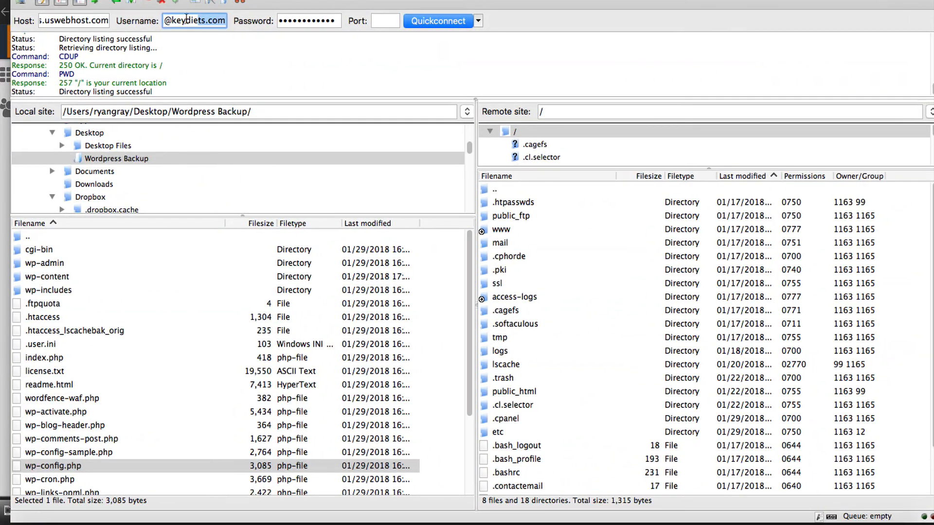
pyautogui.moveTo(167, 18); pyautogui.dragTo(144, 16)
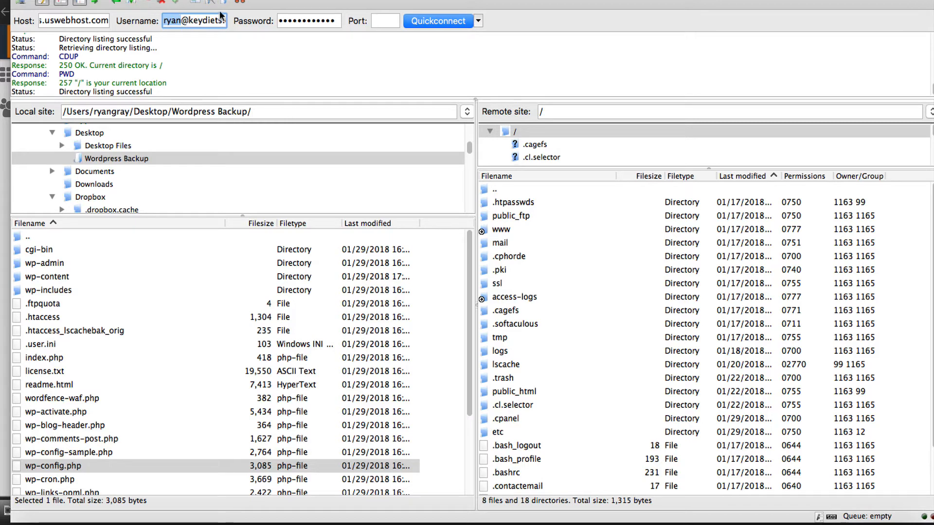
pyautogui.write('ryantest')
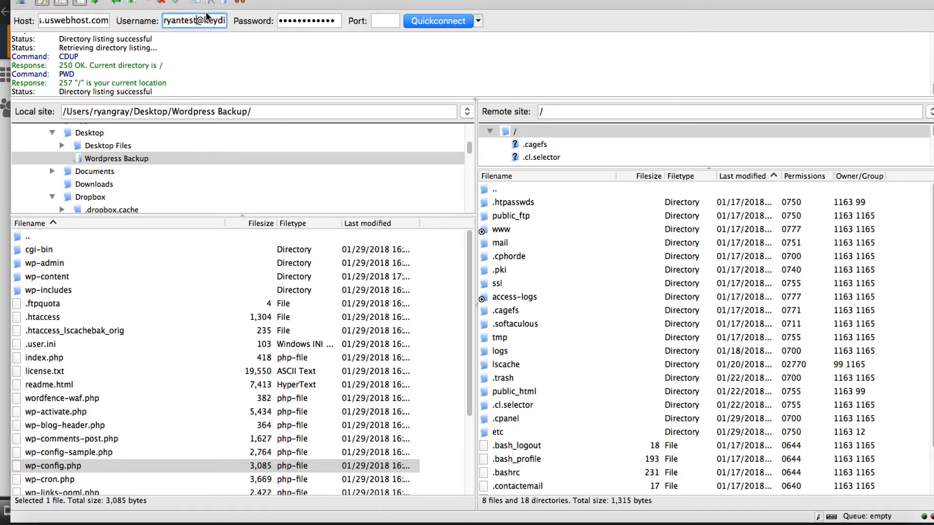
pyautogui.click(294, 18)
pyautogui.moveTo(284, 19); pyautogui.dragTo(423, 30)
pyautogui.press('BackSpace')
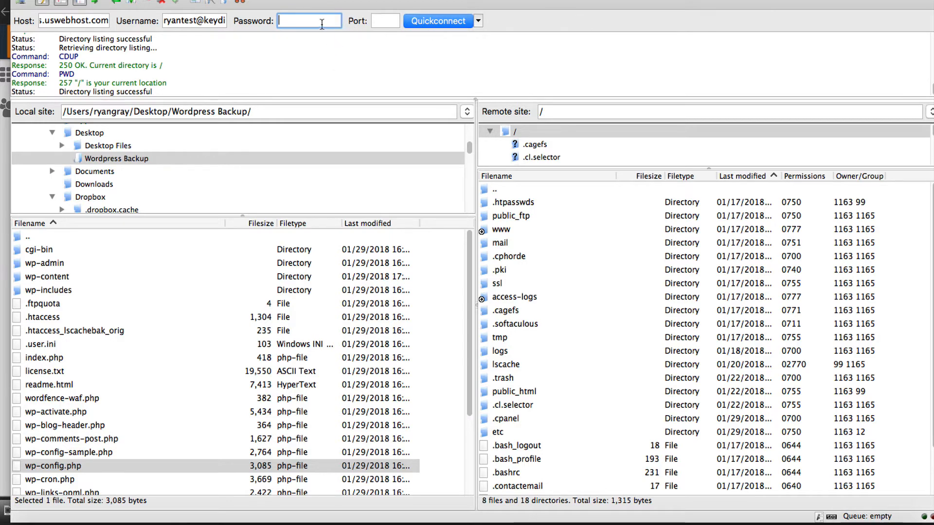
pyautogui.press('super+v')
pyautogui.click(423, 20)
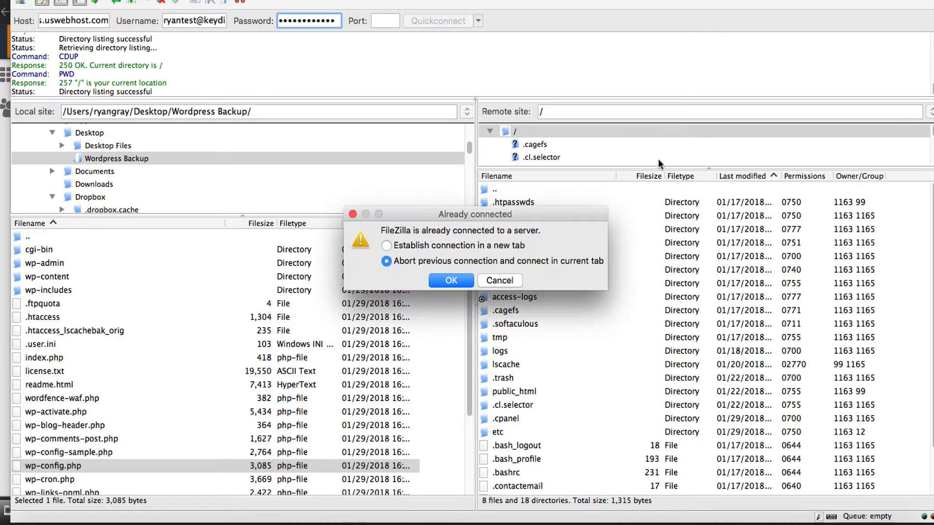
pyautogui.click(463, 275)
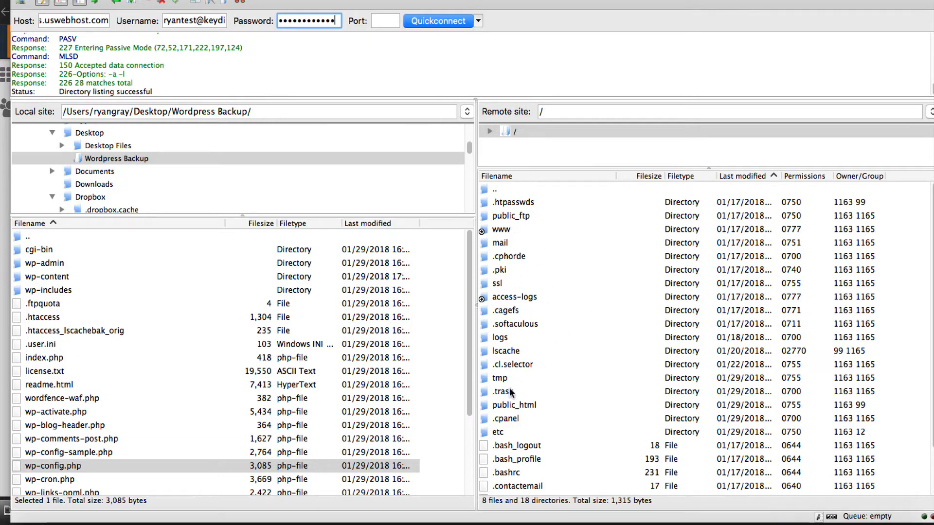
# Open the public_html folder on the remote site
pyautogui.click(510, 406)
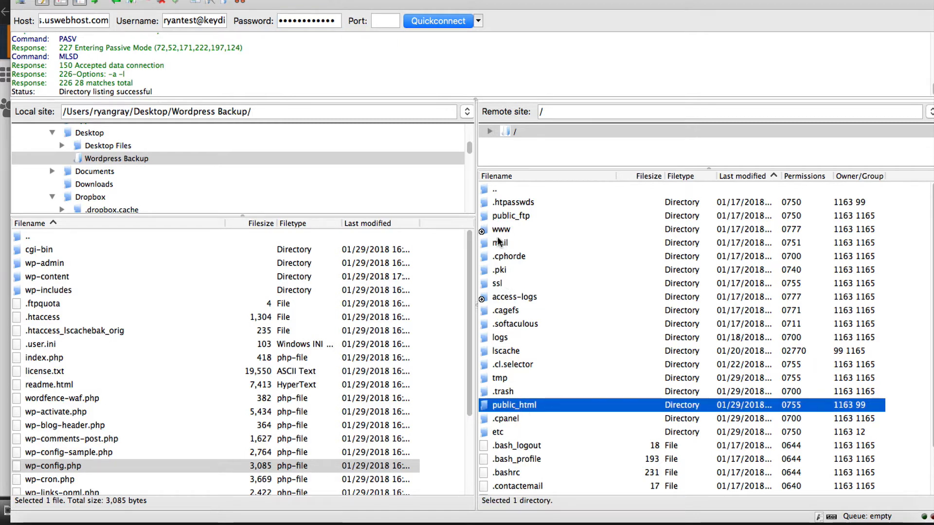
pyautogui.click(496, 231)
pyautogui.click(520, 406)
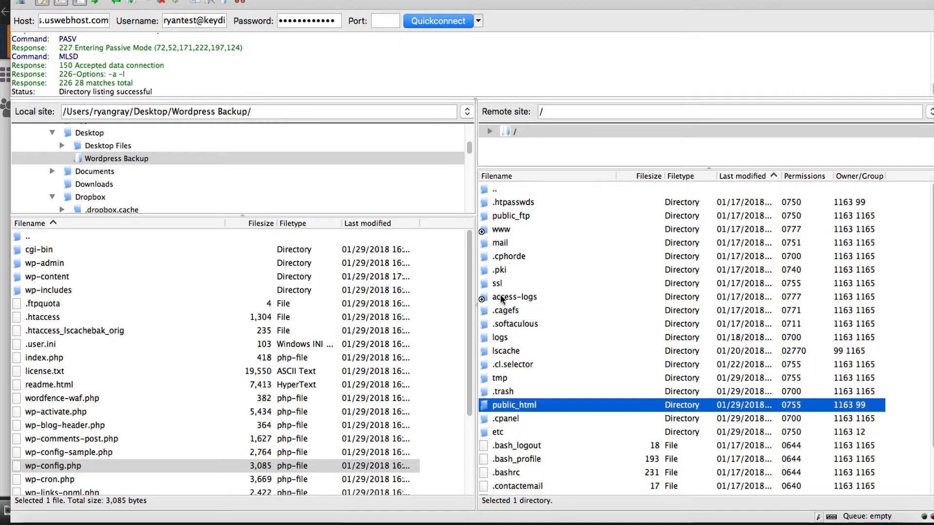
pyautogui.click(495, 232)
pyautogui.doubleClick(485, 405)
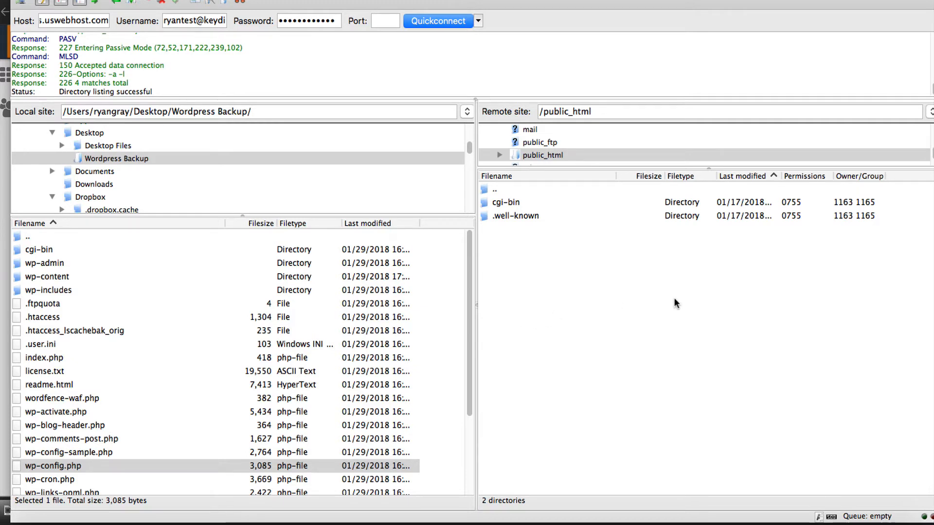
# Upload everything in the local Wordpress Backup folder, from cgi-bin through xmlrpc.php, to the remote public_html folder
pyautogui.click(51, 250)
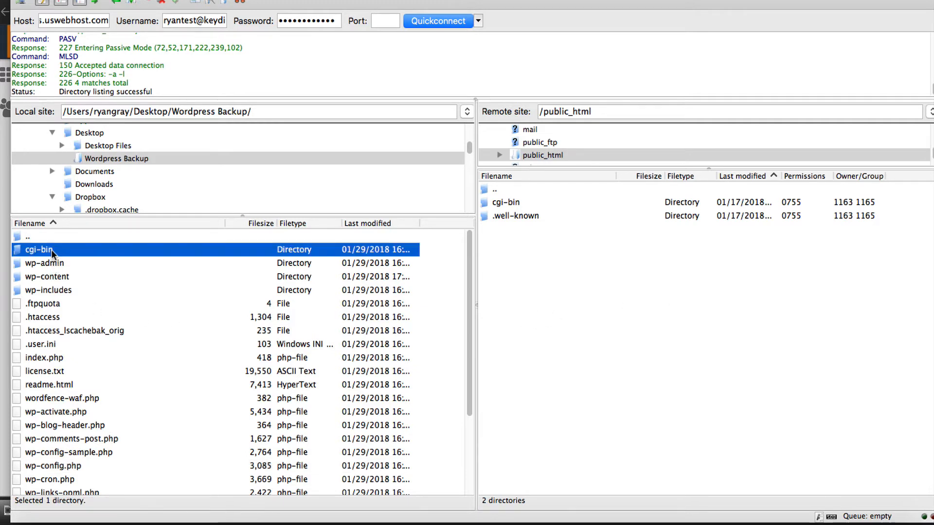
pyautogui.scroll(-4, 155, 336)
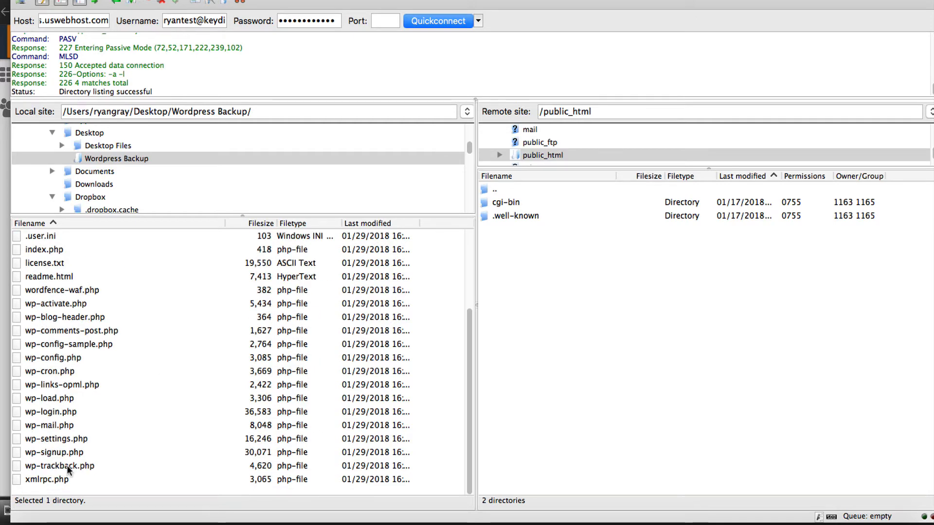
pyautogui.keyDown('shift'); pyautogui.click(53, 479); pyautogui.keyUp('shift')
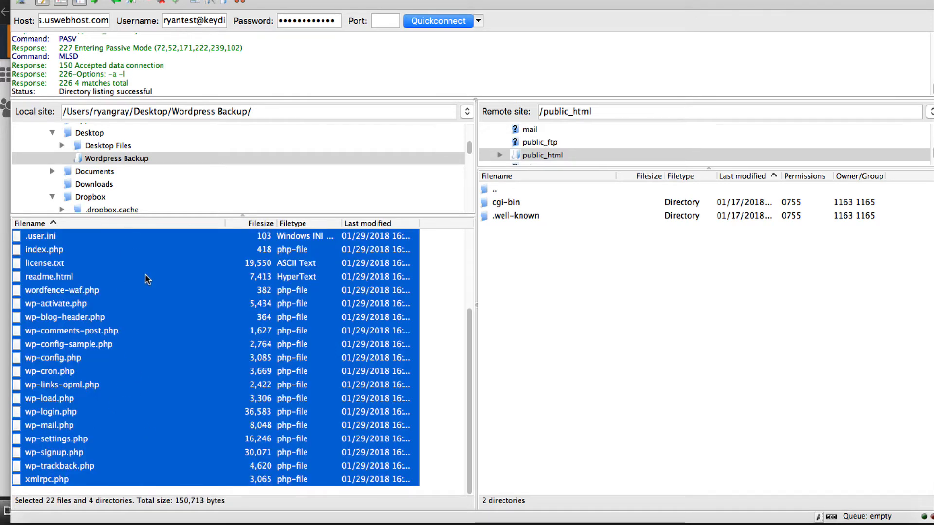
pyautogui.moveTo(101, 317); pyautogui.dragTo(625, 360)
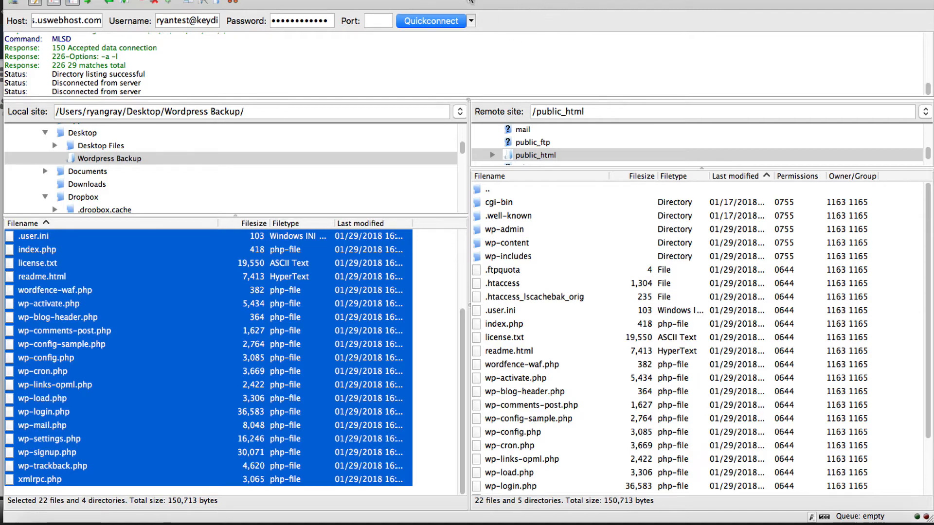
# Switch to cPanel in the browser, search the functions for "mysql" and open MySQL Databases
pyautogui.moveTo(536, 1); pyautogui.dragTo(933, 0)
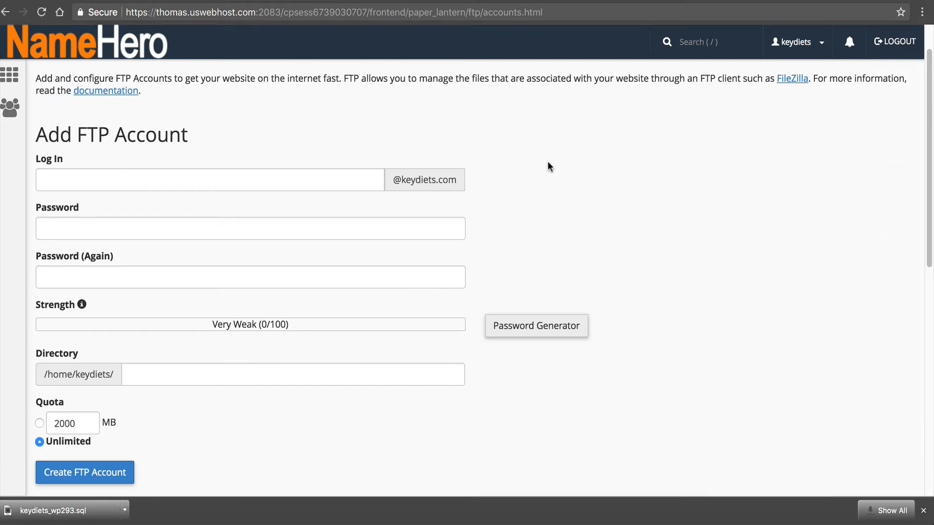
pyautogui.click(138, 47)
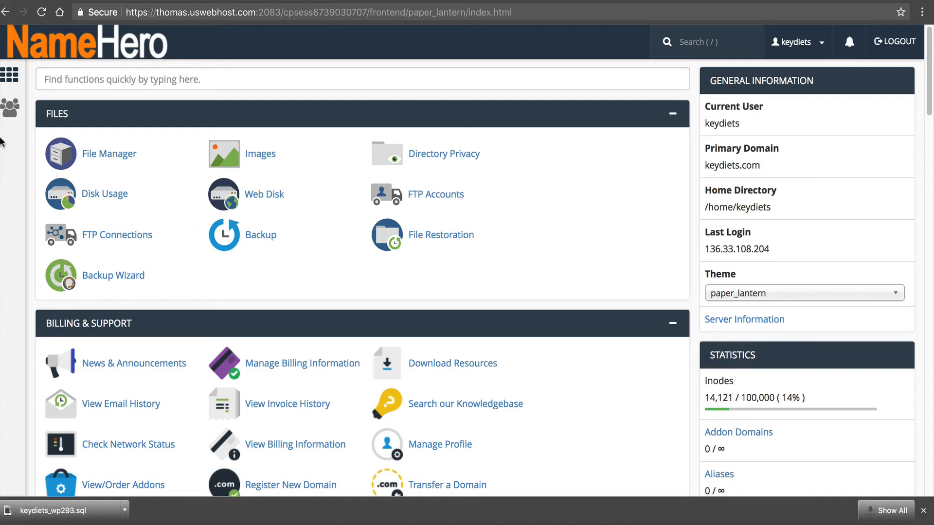
pyautogui.click(101, 80)
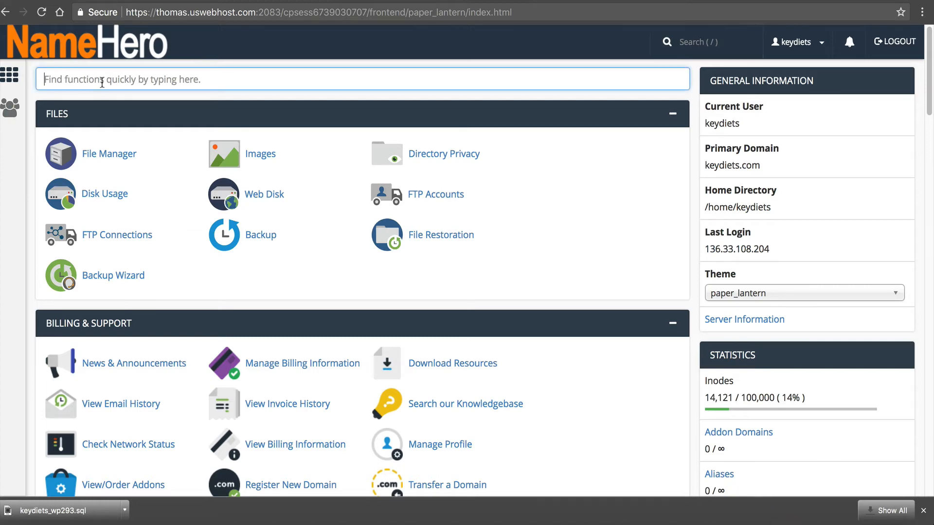
pyautogui.write('mysql')
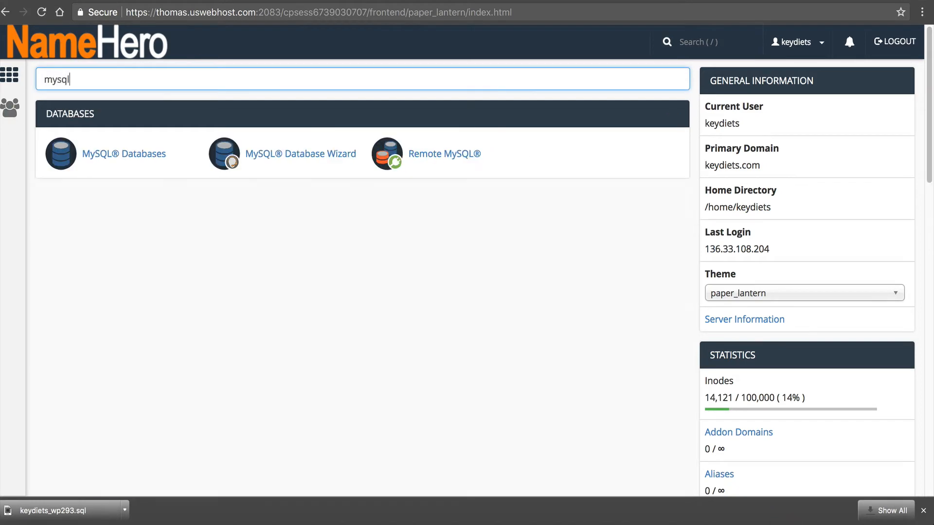
pyautogui.click(109, 155)
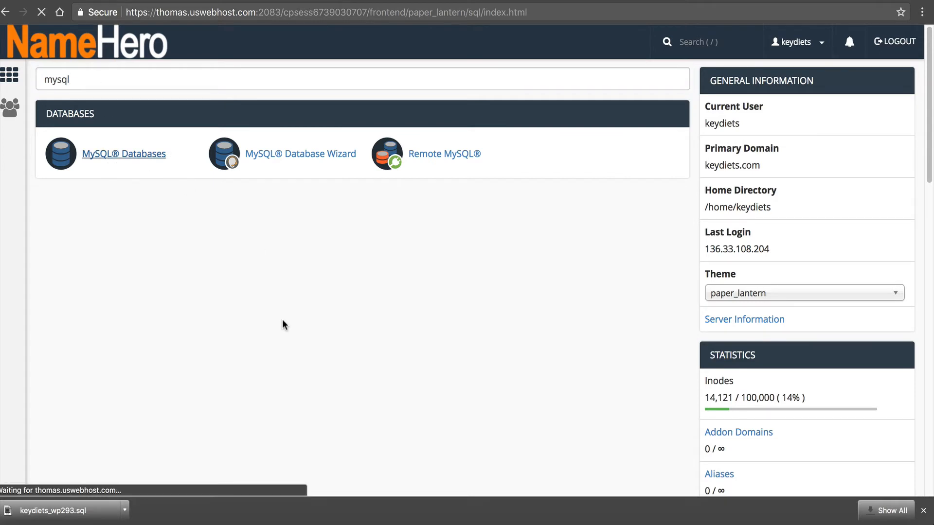
# Create a new MySQL database with the name wp293 after the keydiets_ prefix, and return to the database list
pyautogui.click(194, 243)
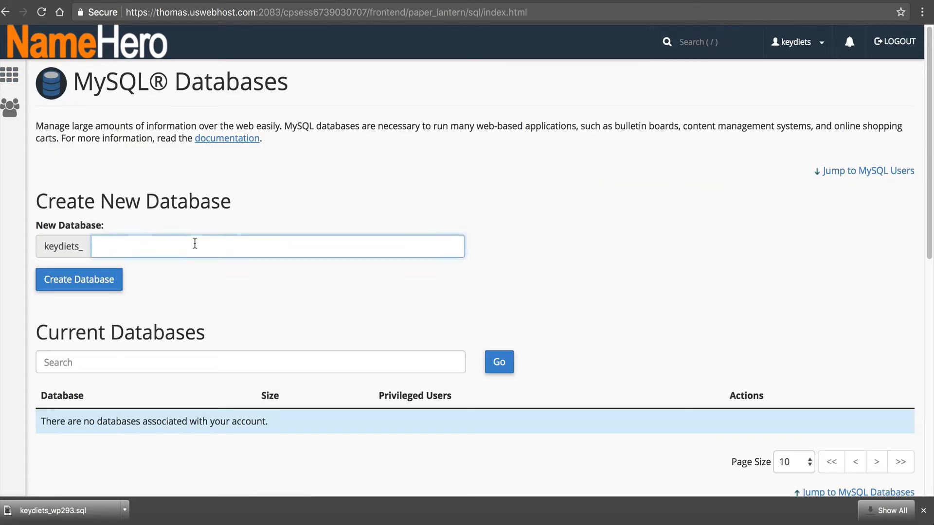
pyautogui.write('wp293')
pyautogui.click(77, 277)
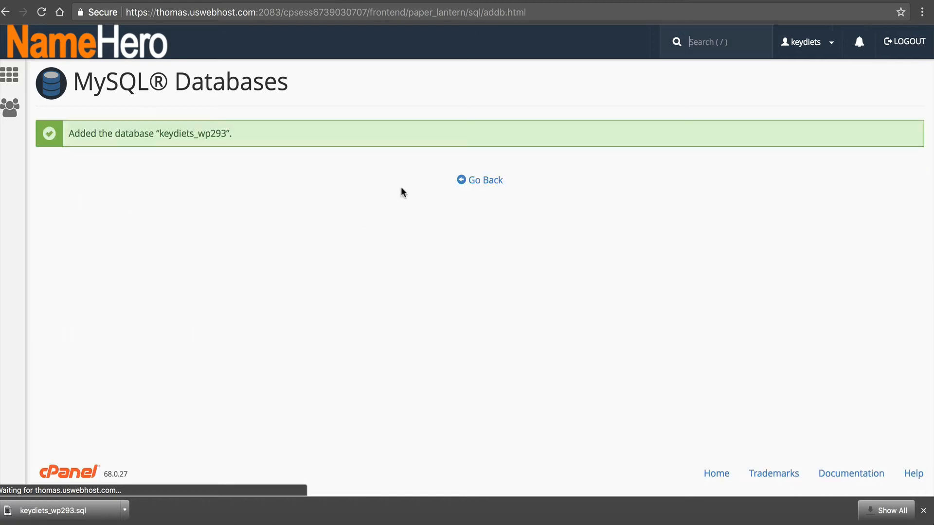
pyautogui.click(491, 184)
pyautogui.scroll(-15, 242, 218)
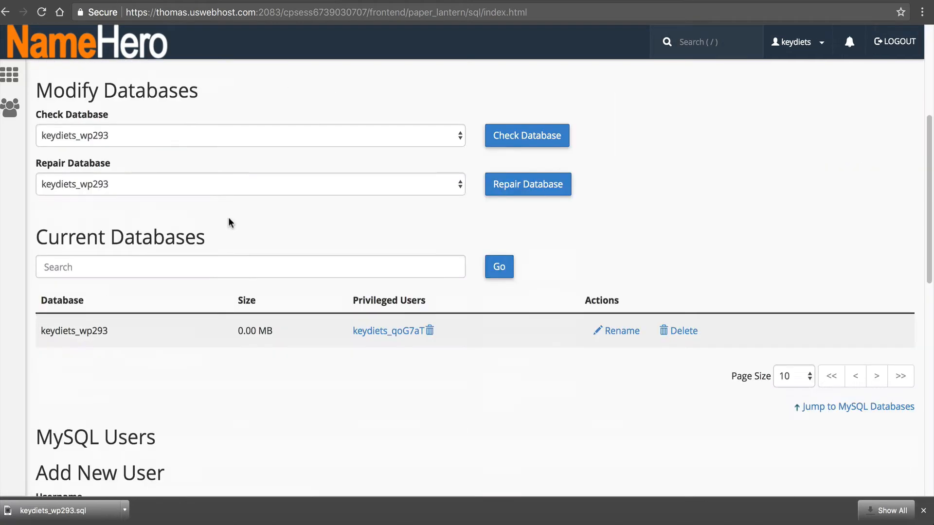
pyautogui.scroll(5, 243, 235)
# Search the cPanel home page for "php", open phpMyAdmin and select the keydiets_wp293 database
pyautogui.click(132, 56)
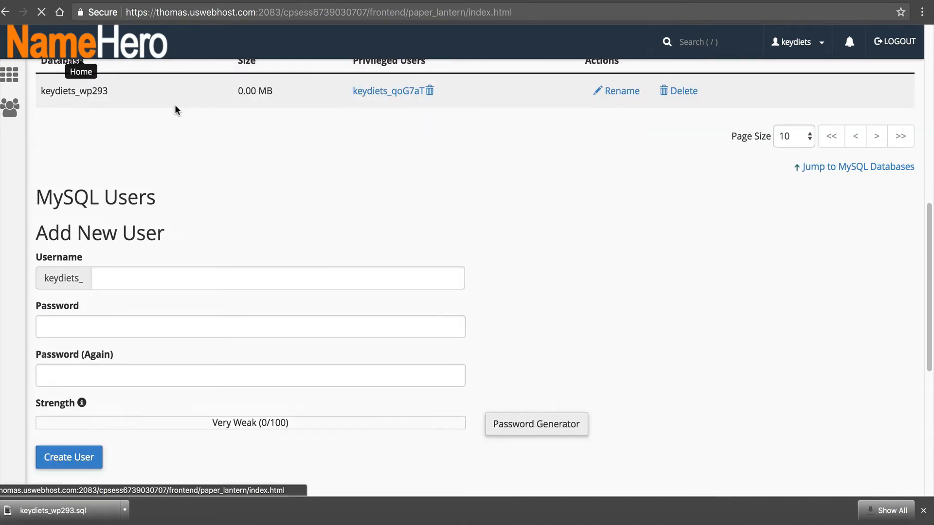
pyautogui.write('php')
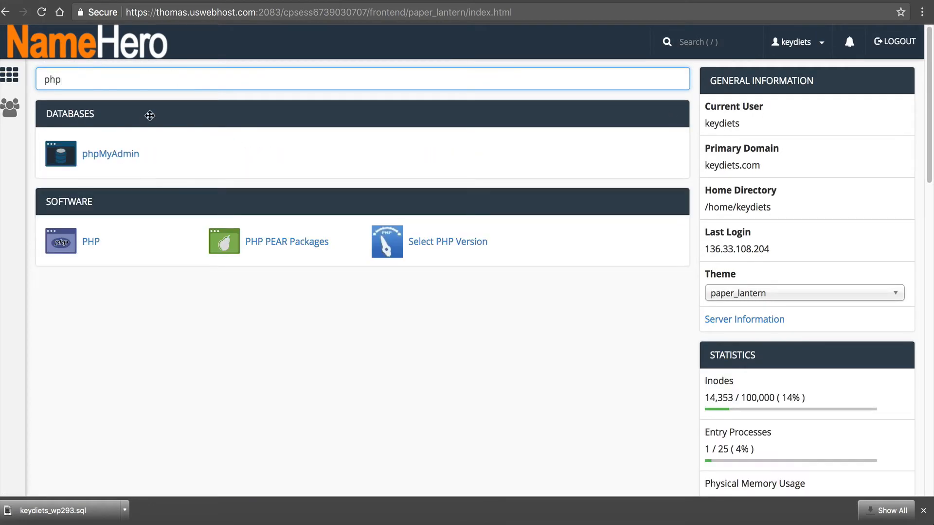
pyautogui.click(119, 152)
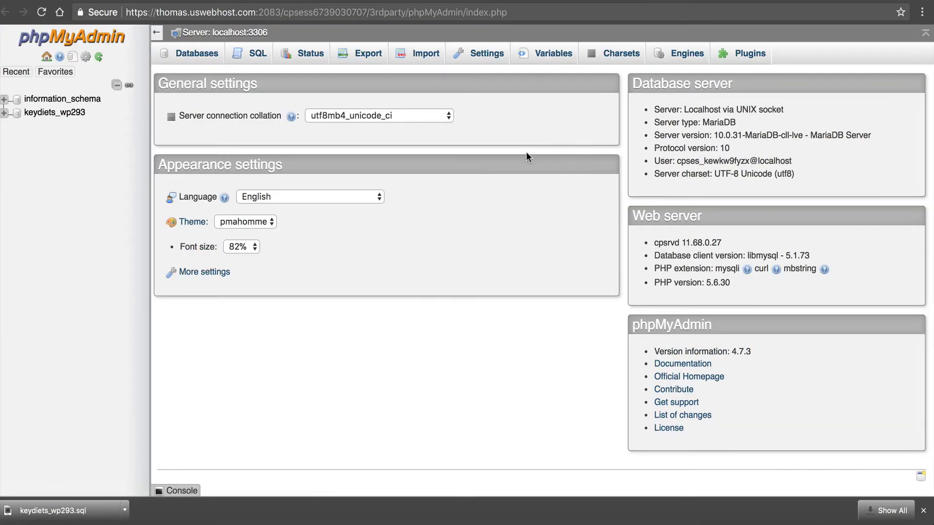
pyautogui.click(68, 112)
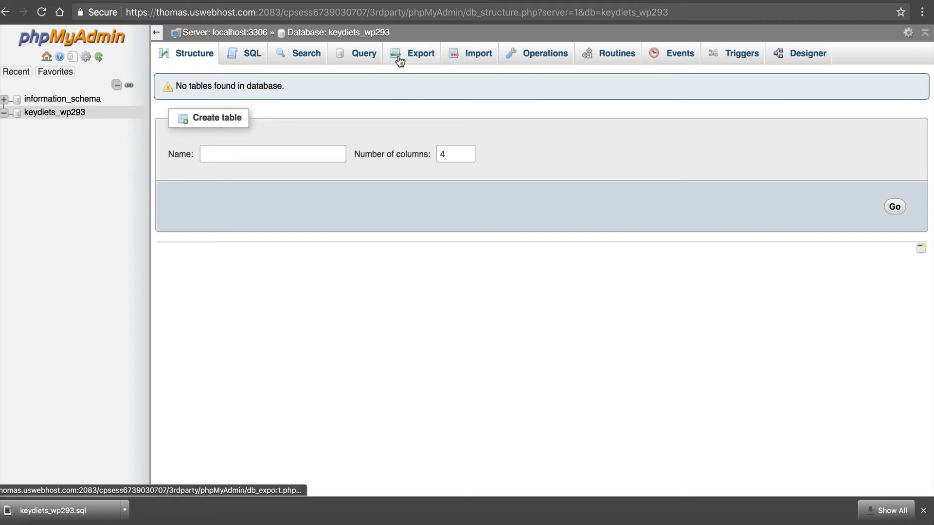
# Import keydiets_wp293.sql from the Downloads folder into the keydiets_wp293 database, keeping the utf-8 character set and SQL format
pyautogui.click(471, 57)
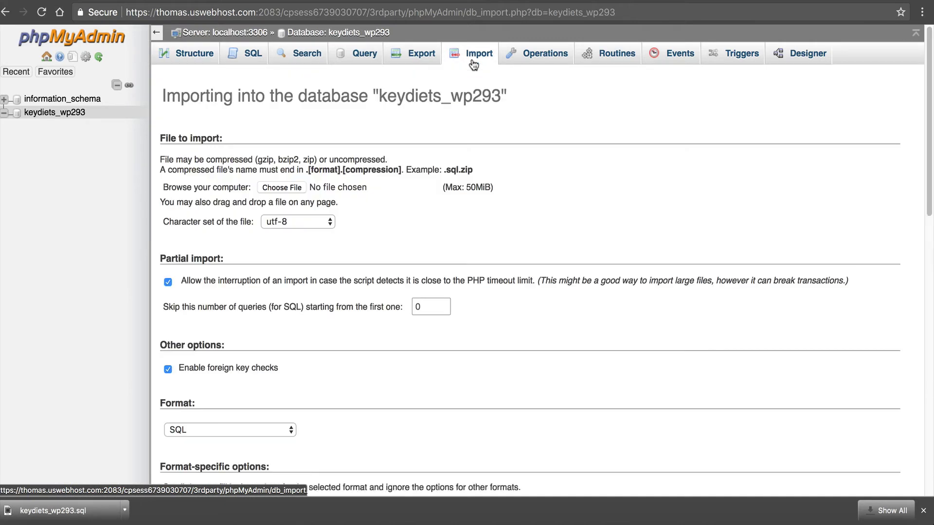
pyautogui.click(287, 187)
pyautogui.click(424, 38)
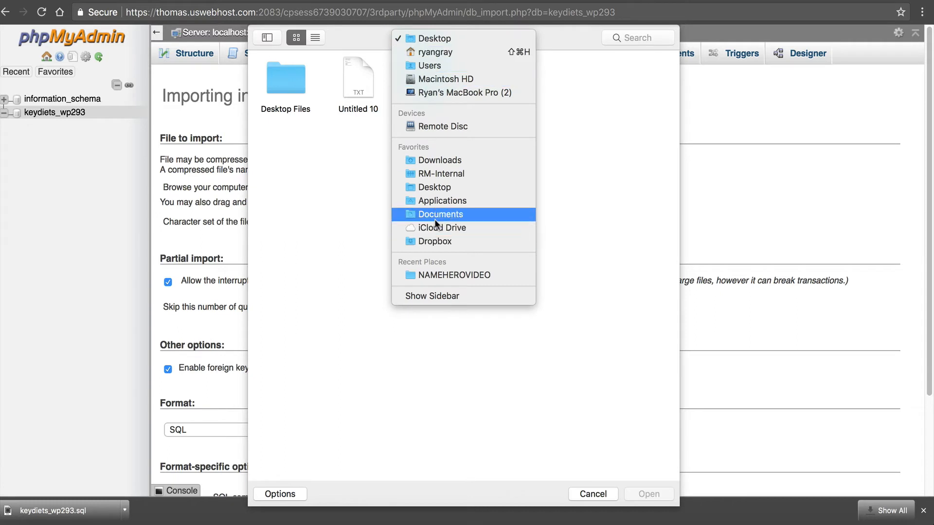
pyautogui.click(448, 158)
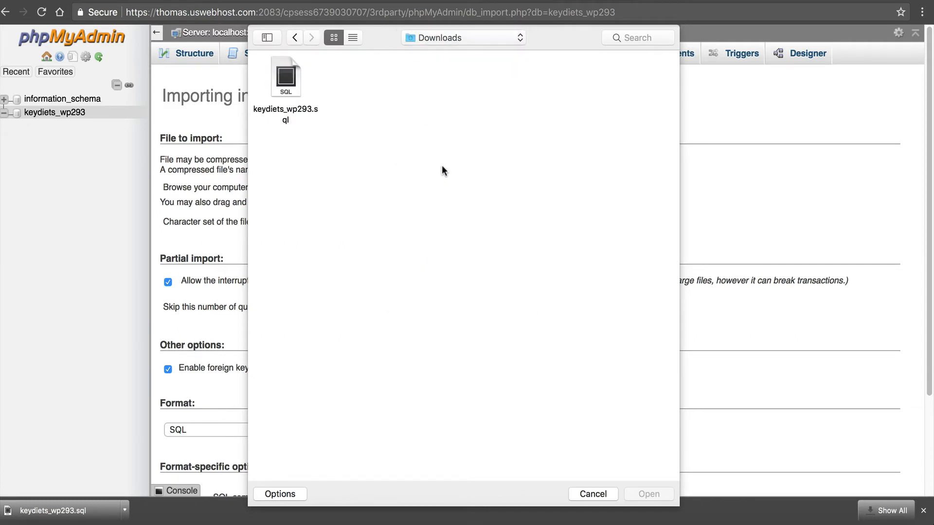
pyautogui.doubleClick(280, 80)
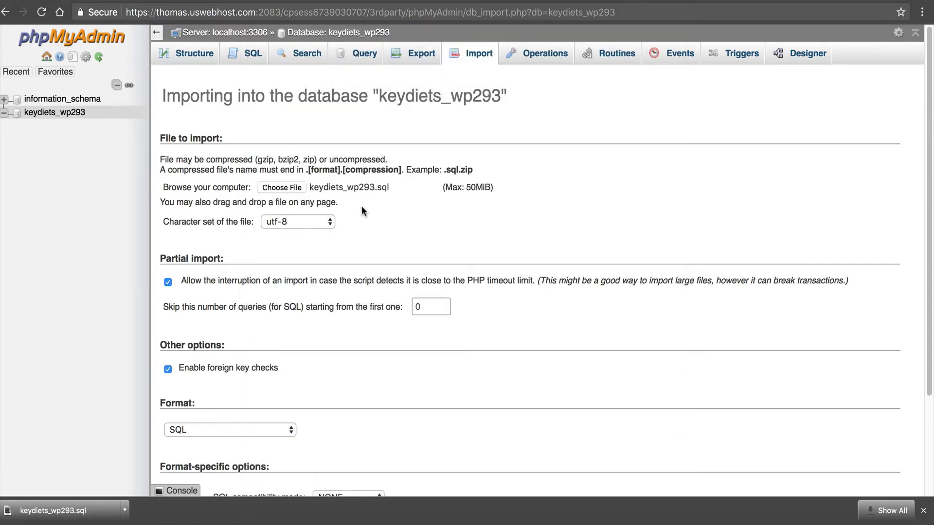
pyautogui.scroll(-1, 384, 254)
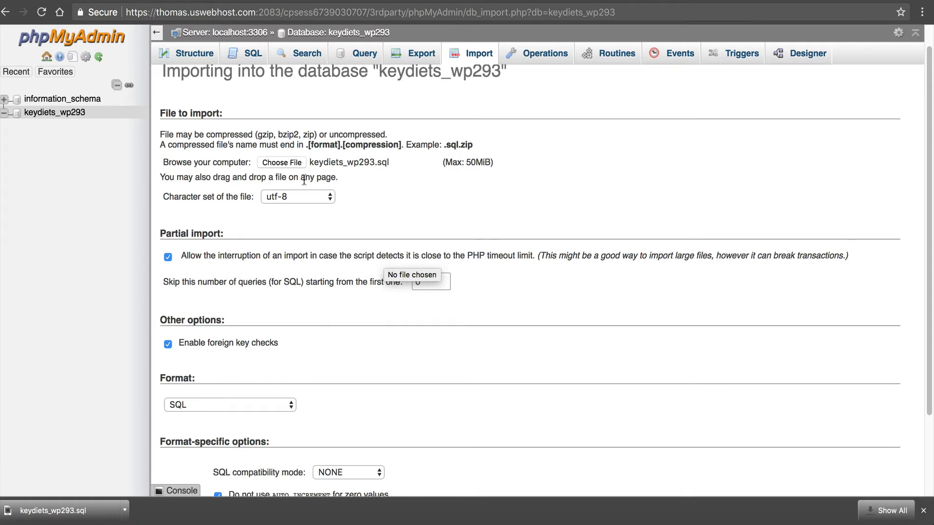
pyautogui.scroll(-4, 343, 243)
pyautogui.click(179, 438)
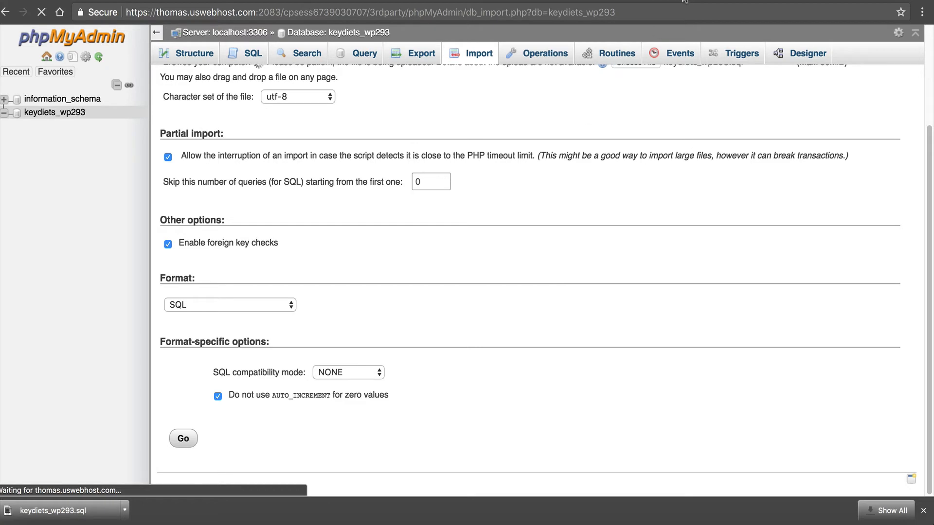
pyautogui.scroll(2, 532, 223)
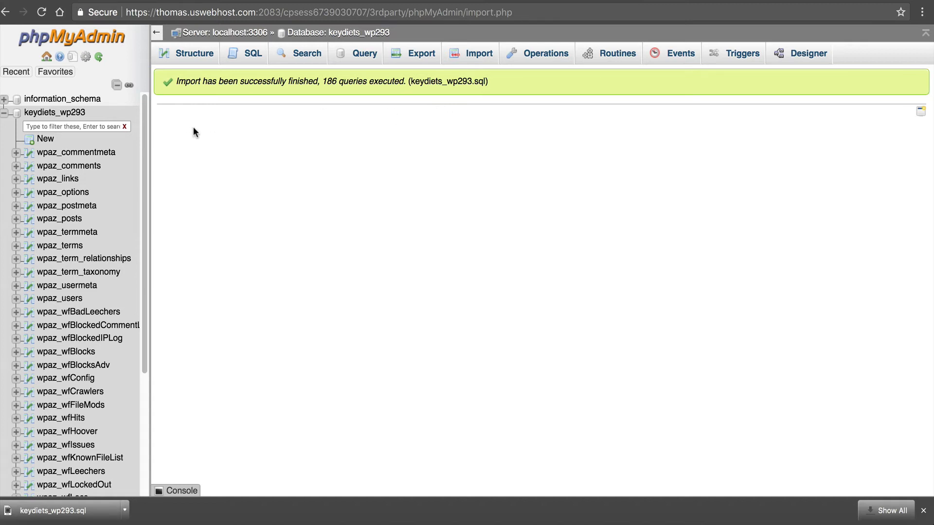
# Show the downloaded keydiets_wp293.sql in Finder and compress it into a ZIP archive
pyautogui.click(888, 511)
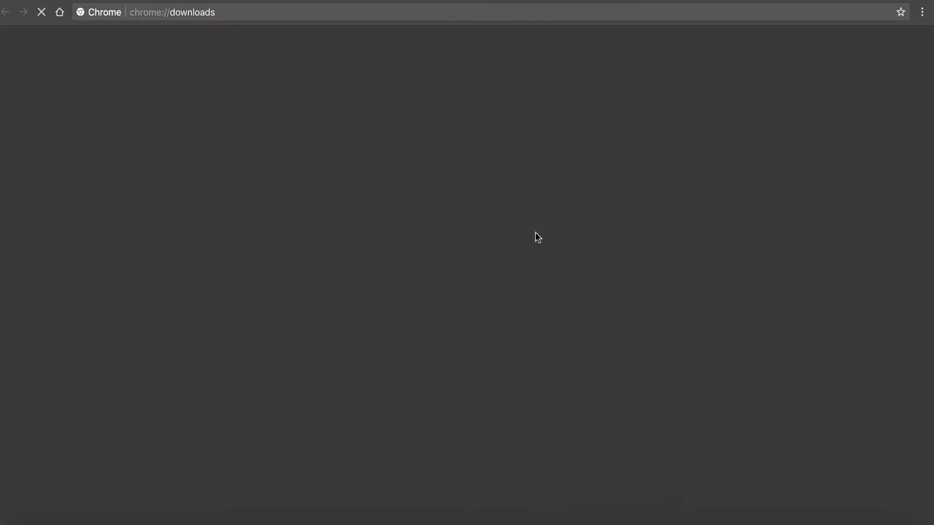
pyautogui.click(340, 156)
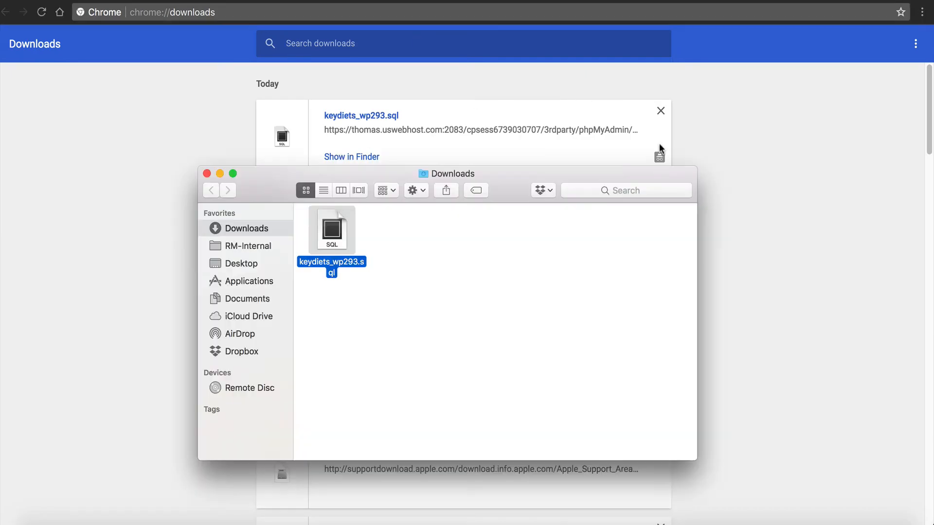
pyautogui.rightClick(342, 234)
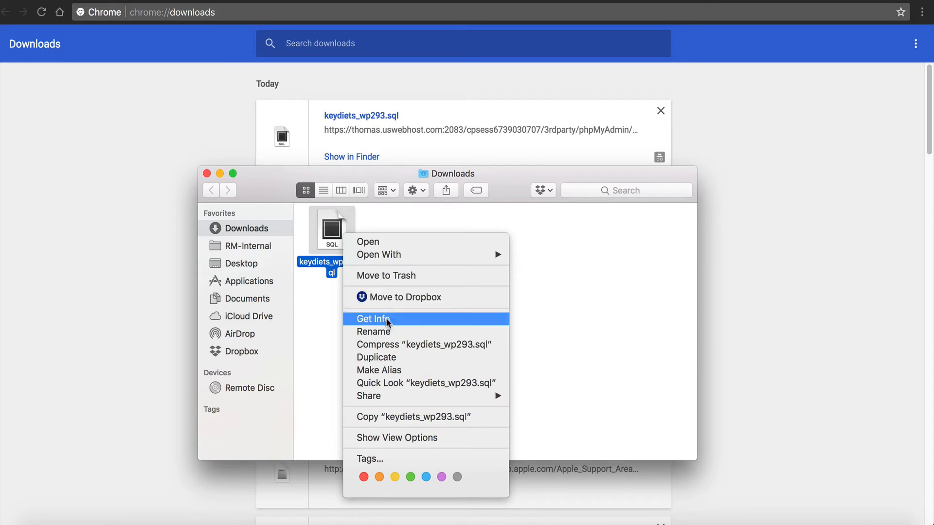
pyautogui.click(393, 344)
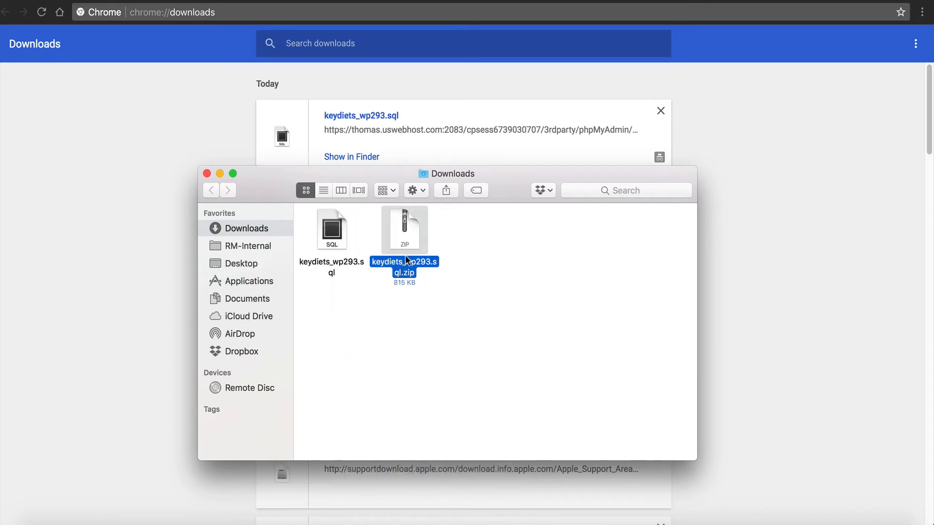
# Compare the file sizes of keydiets_wp293.sql and keydiets_wp293.sql.zip using Get Info on each file
pyautogui.click(355, 262)
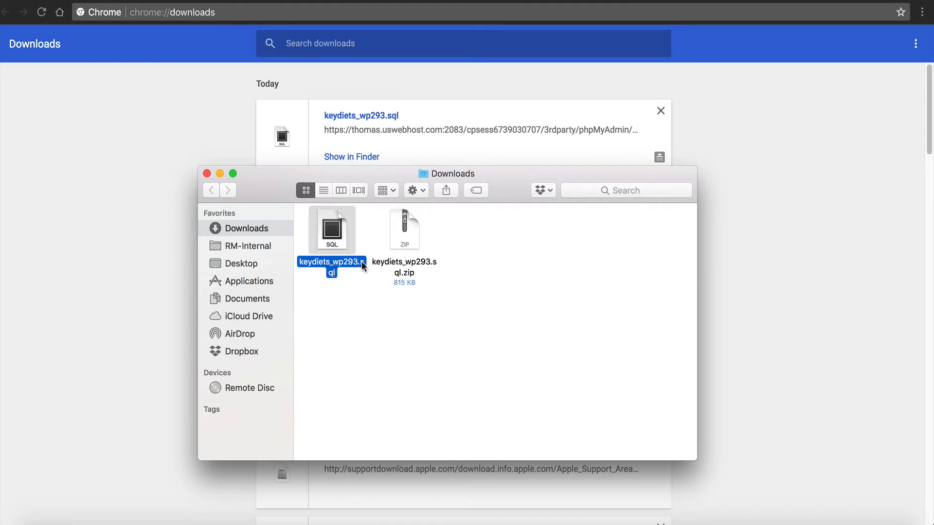
pyautogui.click(403, 272)
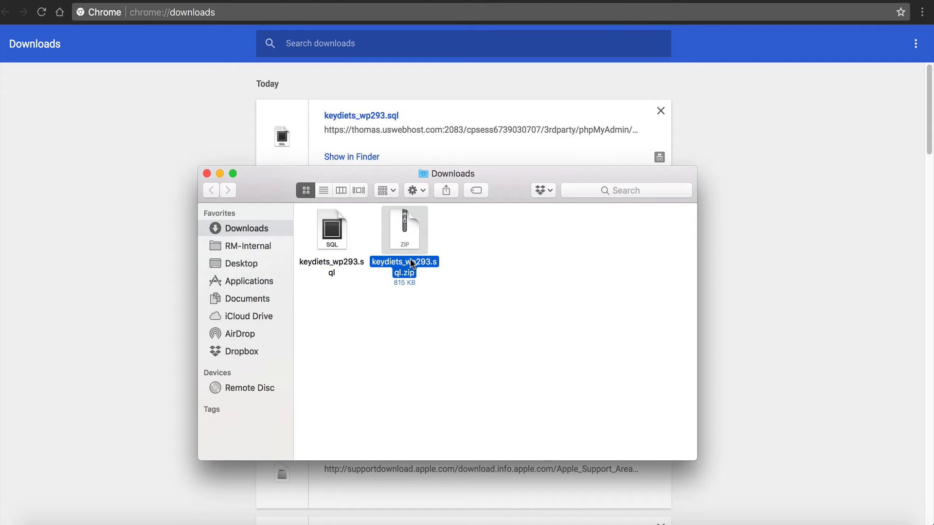
pyautogui.click(343, 248)
pyautogui.rightClick(337, 257)
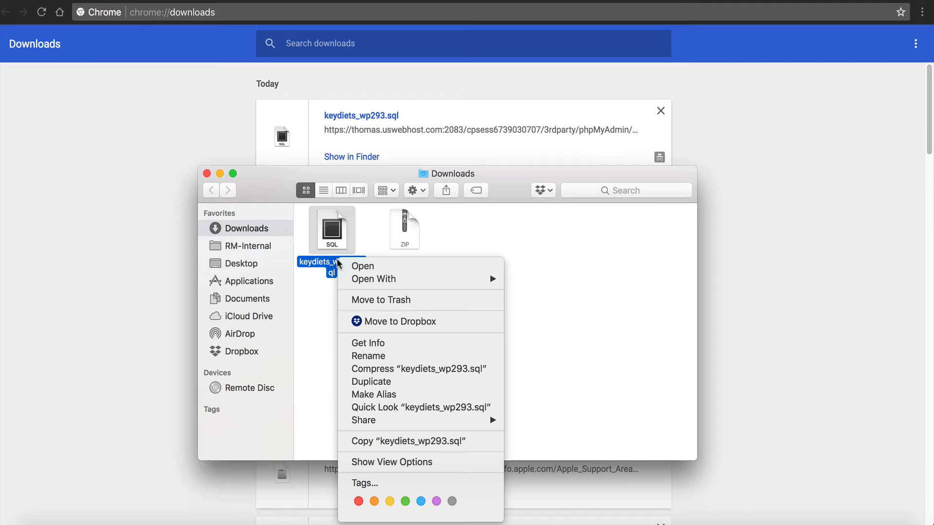
pyautogui.click(366, 343)
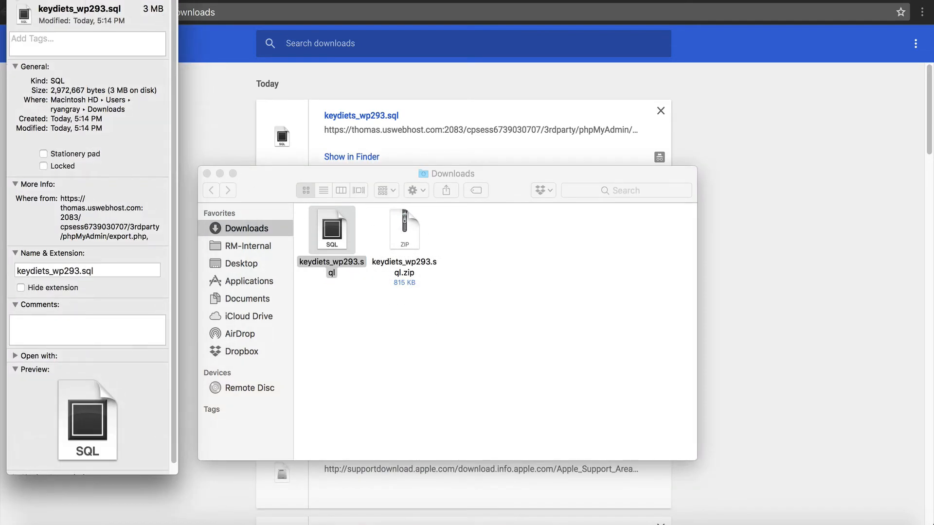
pyautogui.press('super+w')
pyautogui.click(393, 223)
pyautogui.rightClick(393, 223)
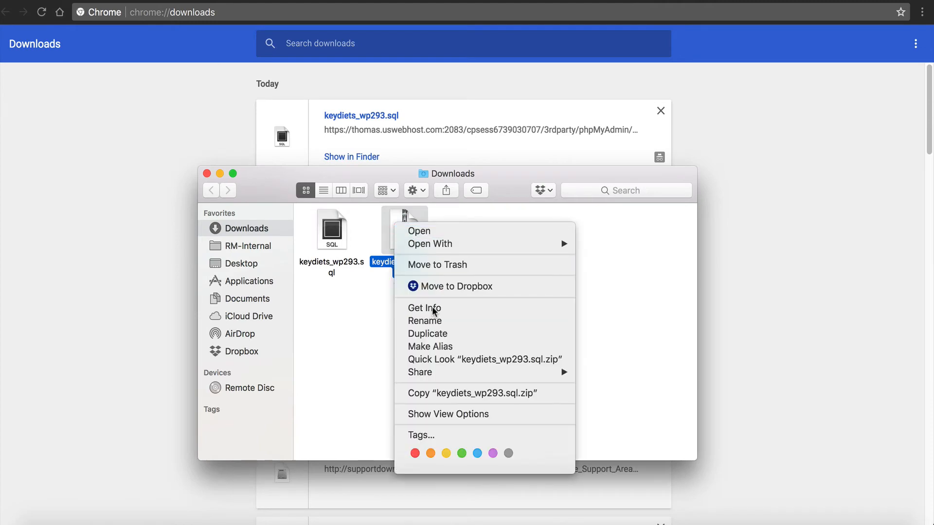
pyautogui.click(434, 309)
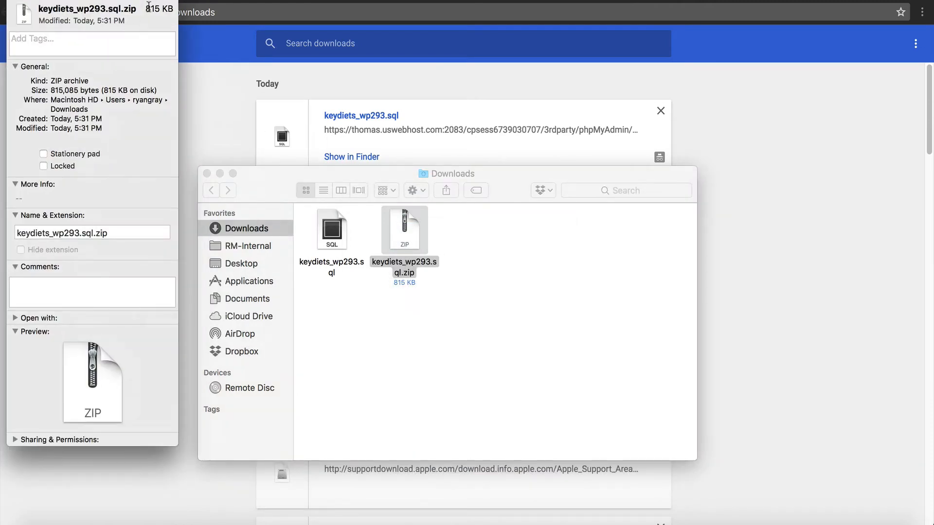
pyautogui.press('super+w')
pyautogui.click(363, 308)
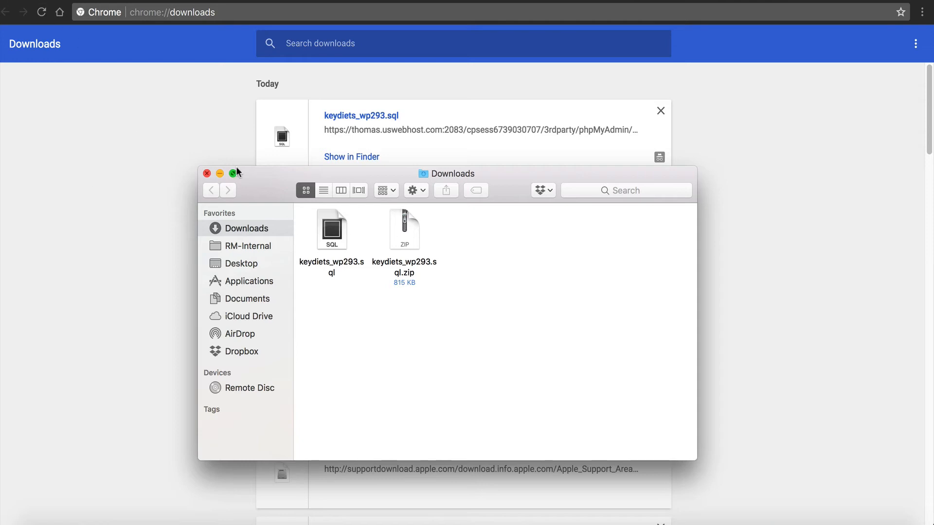
pyautogui.click(336, 216)
pyautogui.click(419, 238)
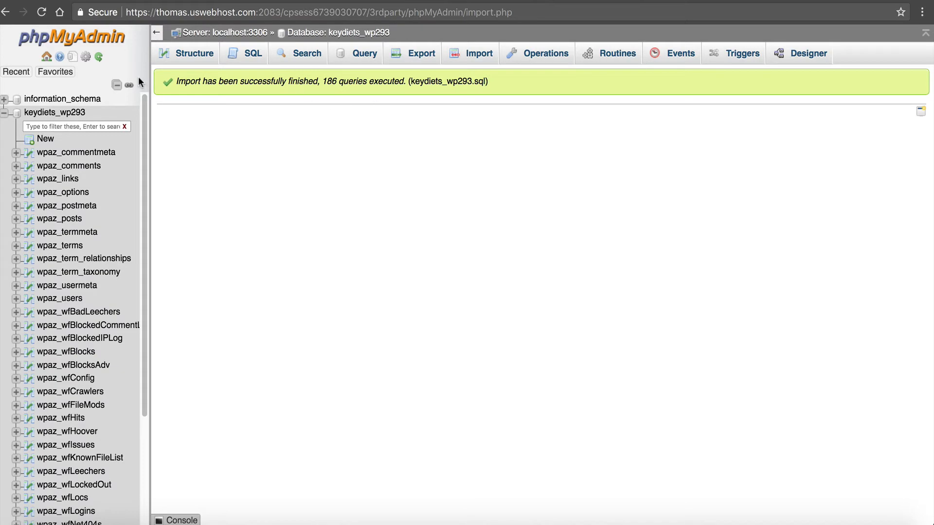
# In phpMyAdmin, review the full list of imported tables in the keydiets_wp293 database
pyautogui.click(55, 113)
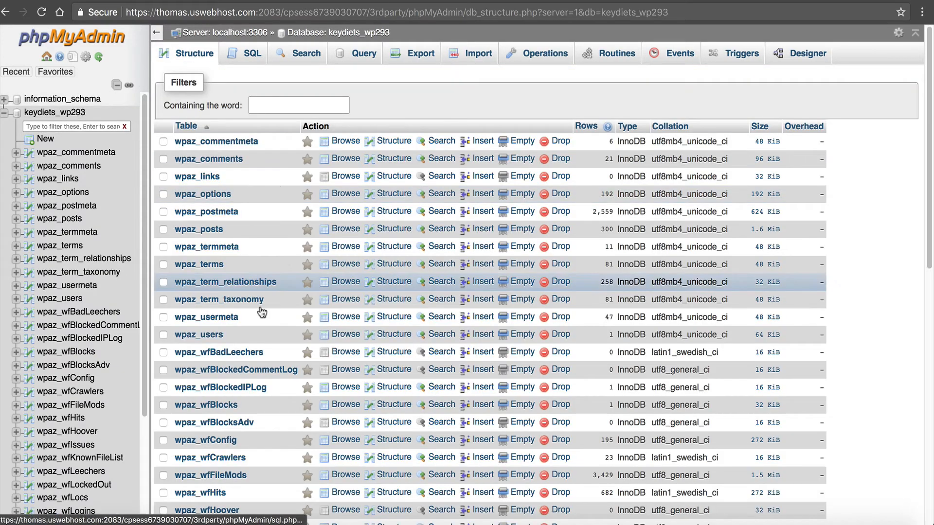
pyautogui.scroll(-10, 388, 229)
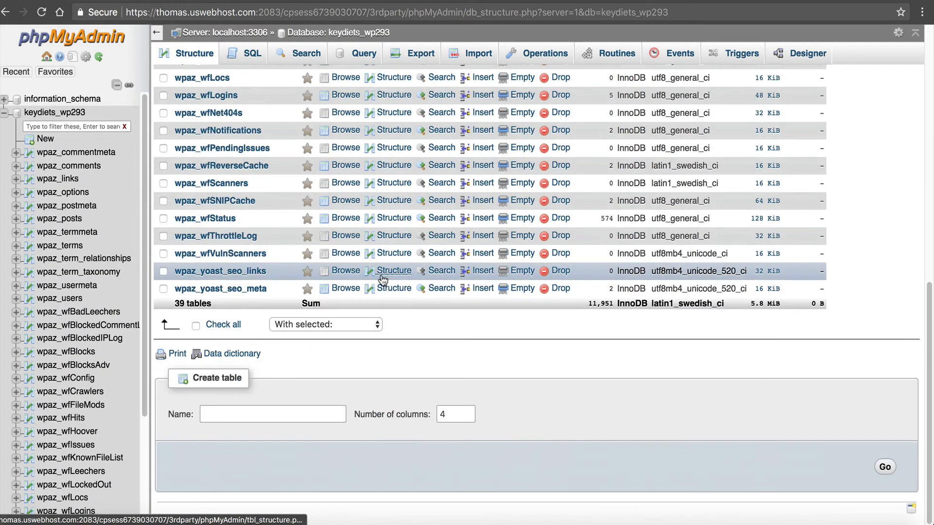
pyautogui.scroll(10, 383, 272)
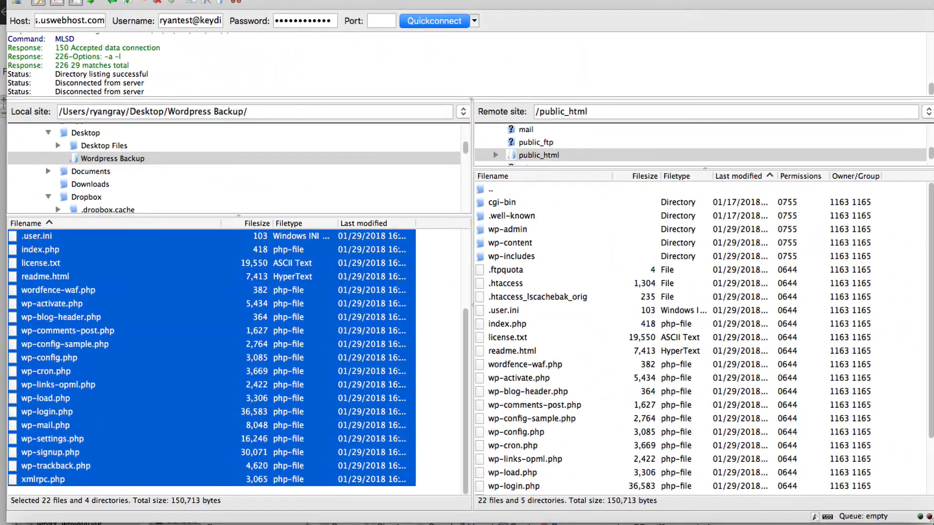
# Try to open the remote wp-config.php in public_html for viewing and editing over FTP
pyautogui.click(535, 433)
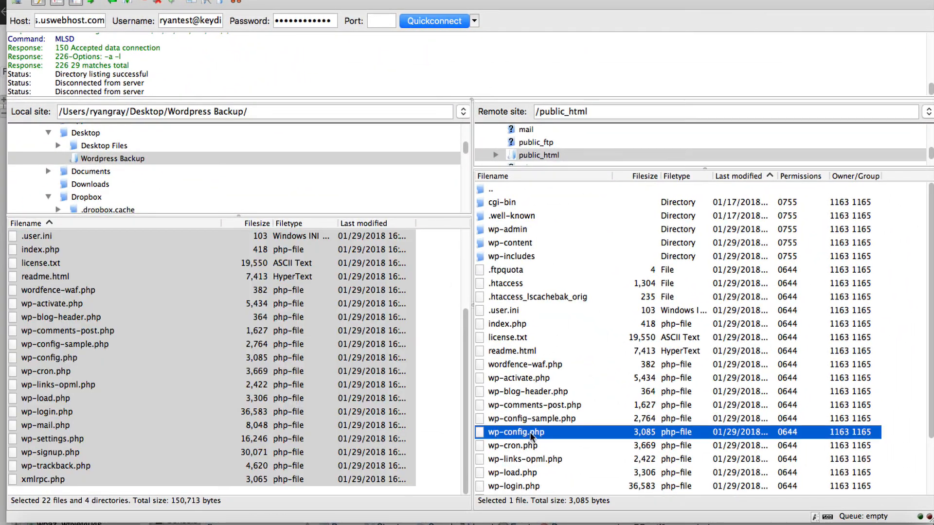
pyautogui.rightClick(515, 431)
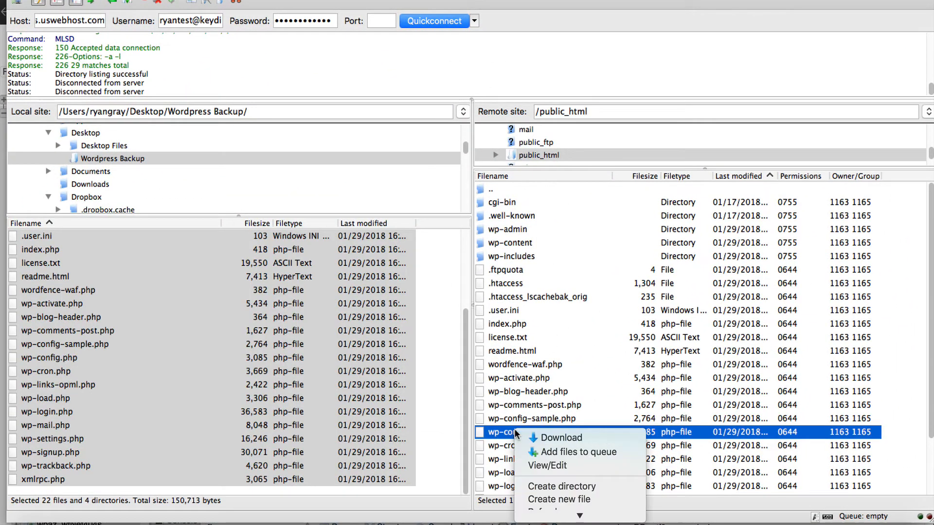
pyautogui.scroll(-2, 526, 449)
pyautogui.click(546, 413)
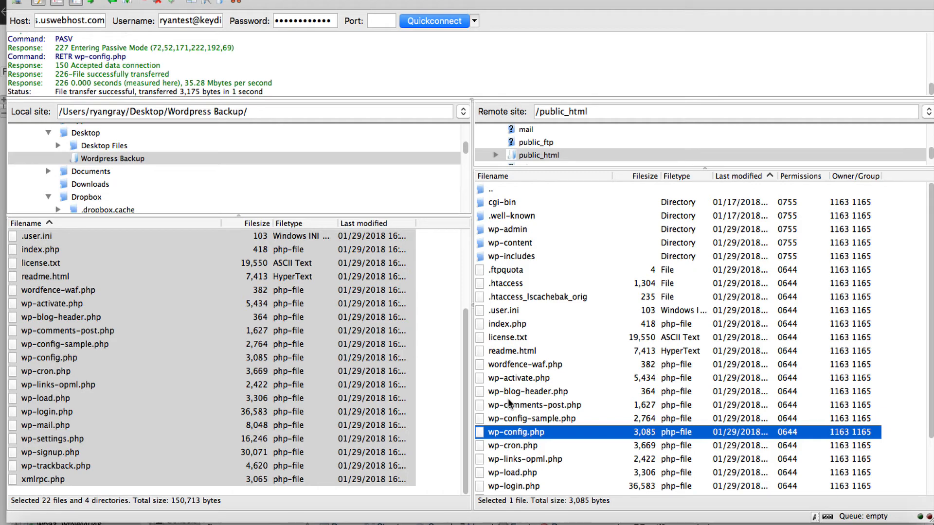
pyautogui.rightClick(532, 438)
pyautogui.click(488, 429)
pyautogui.click(487, 429)
# Switch to the browser's cPanel page, search the tools for "fil" and open File Manager
pyautogui.moveTo(341, 0); pyautogui.dragTo(933, 0)
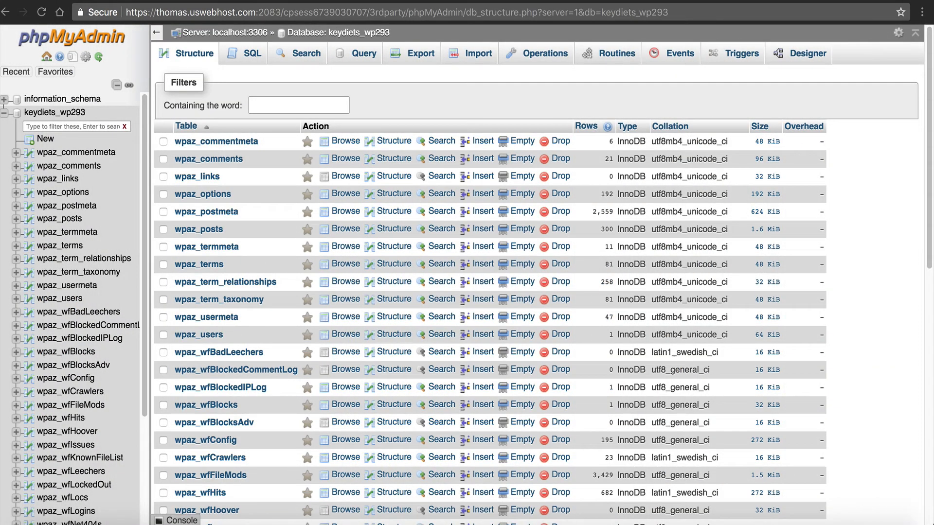
pyautogui.hotkey('ctrl', 'Tab')
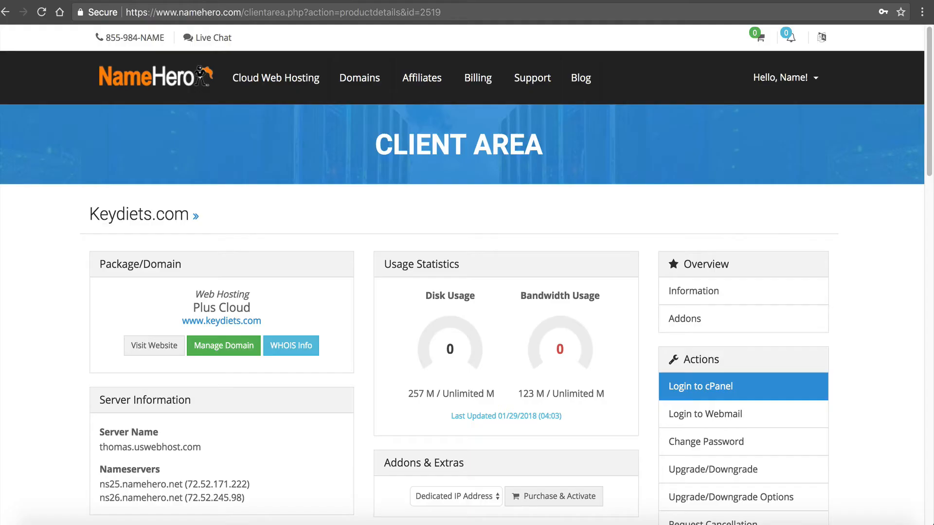
pyautogui.hotkey('ctrl', 'Tab')
pyautogui.moveTo(93, 82); pyautogui.dragTo(2, 58)
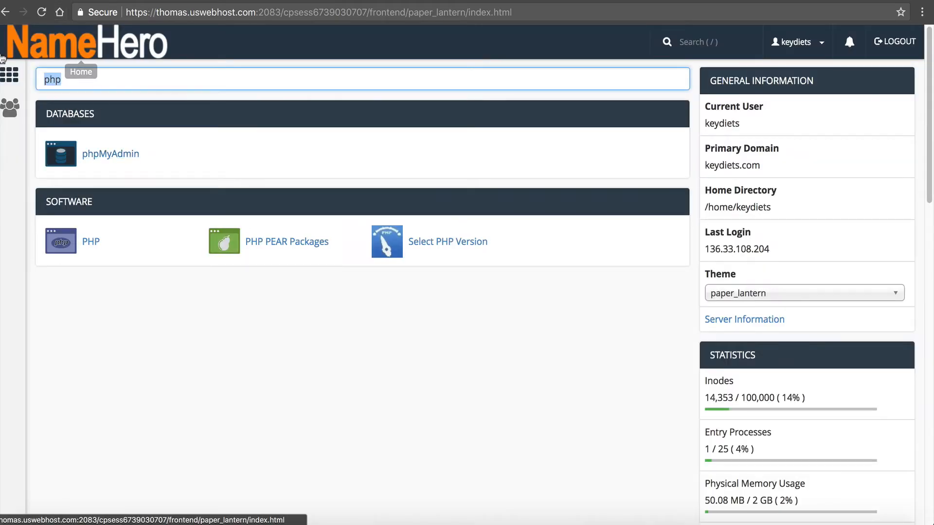
pyautogui.write('fil')
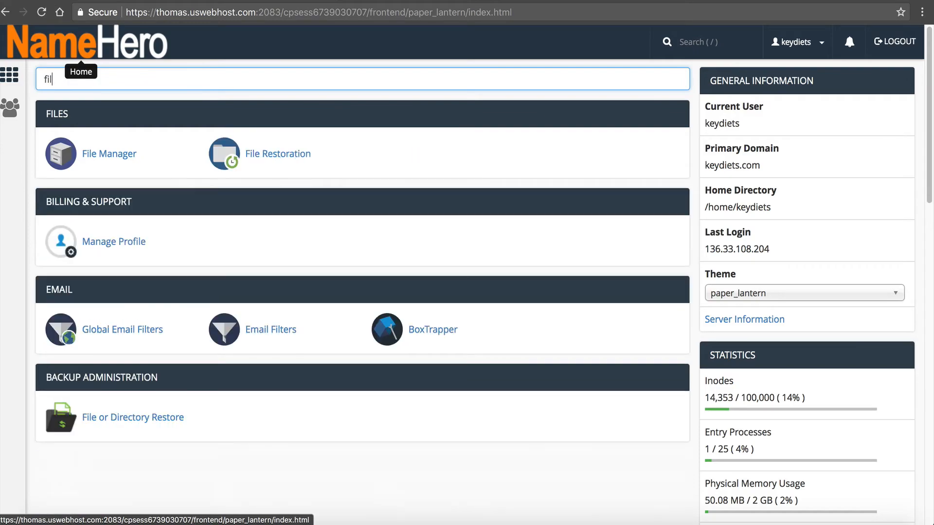
pyautogui.click(96, 153)
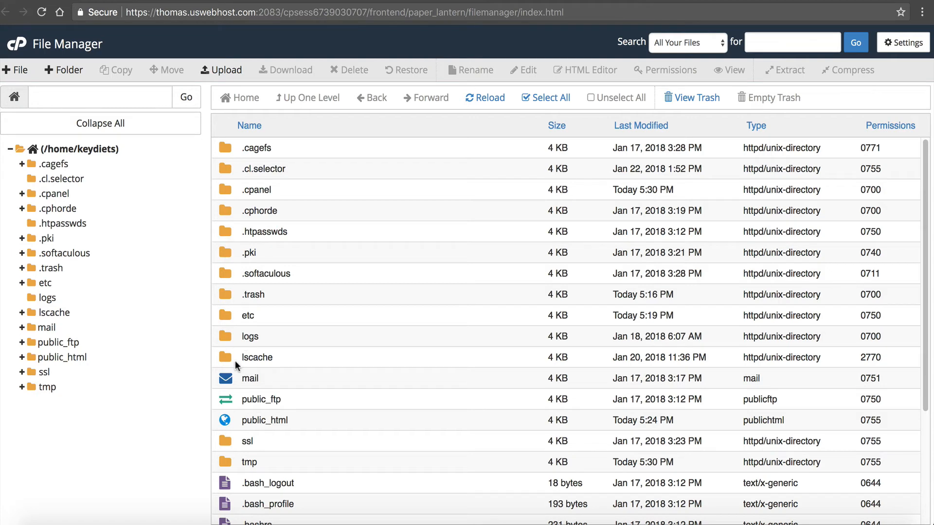
# Open wp-config.php from the public_html folder in the File Manager code editor
pyautogui.doubleClick(224, 420)
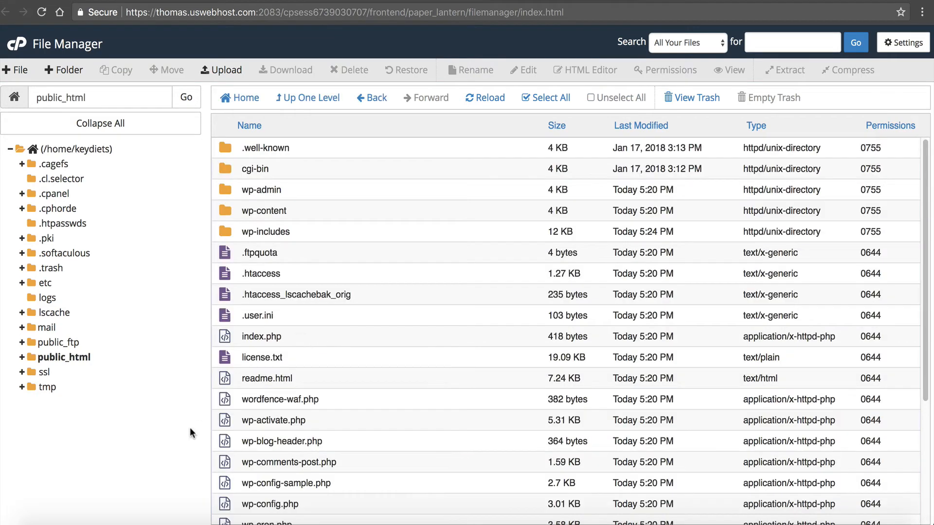
pyautogui.click(278, 496)
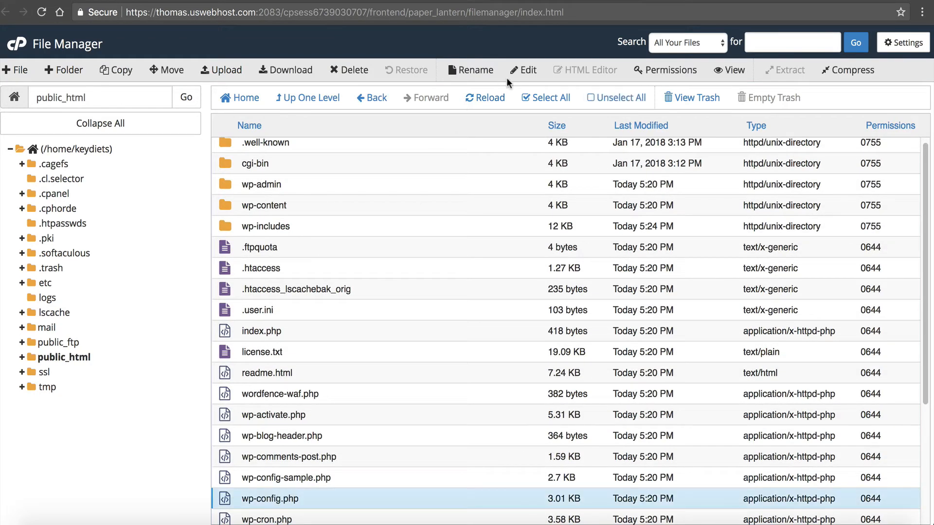
pyautogui.click(523, 71)
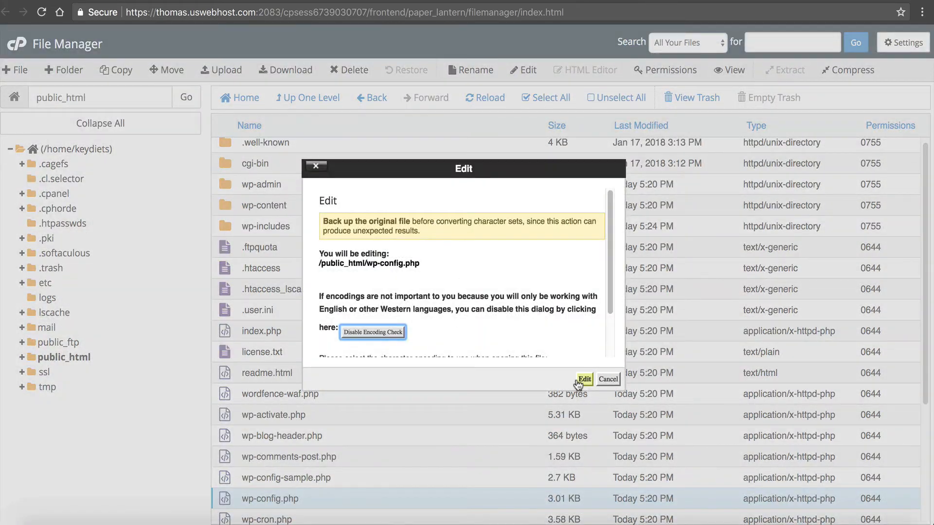
pyautogui.click(583, 379)
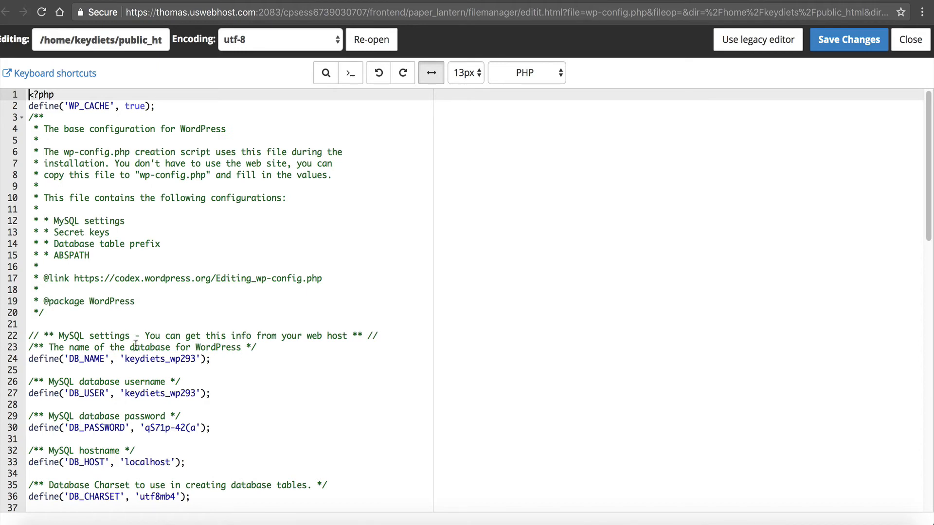
# Examine the DB_NAME, DB_USER, DB_PASSWORD and DB_HOST definitions in wp-config.php
pyautogui.moveTo(111, 359); pyautogui.dragTo(193, 359)
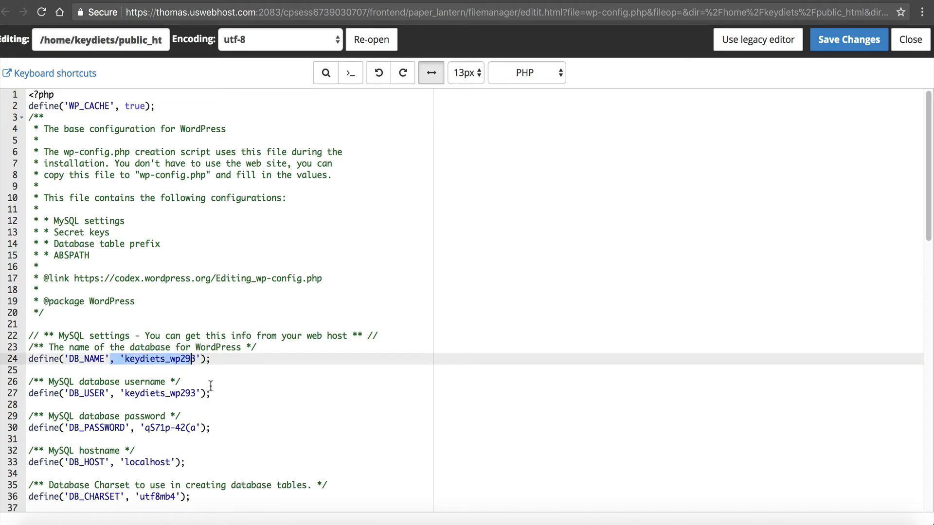
pyautogui.moveTo(210, 393); pyautogui.dragTo(126, 393)
pyautogui.moveTo(136, 428); pyautogui.dragTo(215, 428)
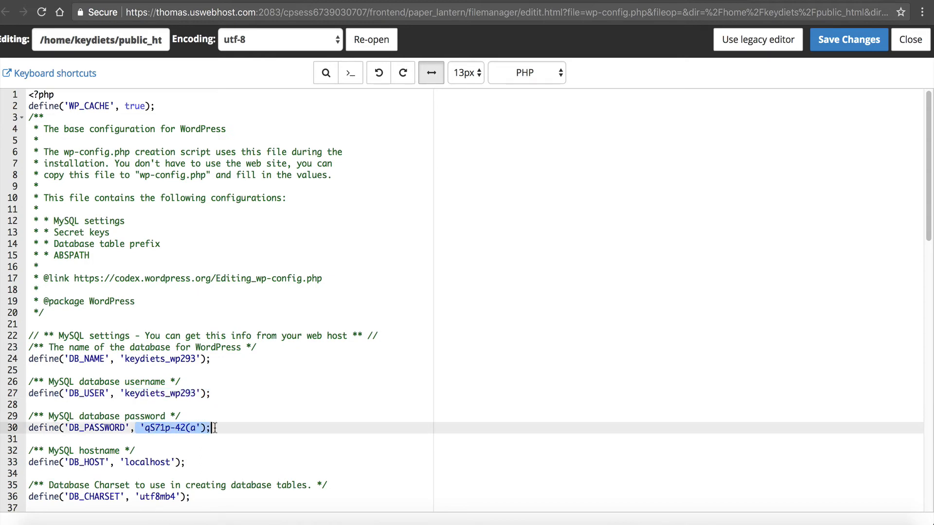
pyautogui.click(215, 428)
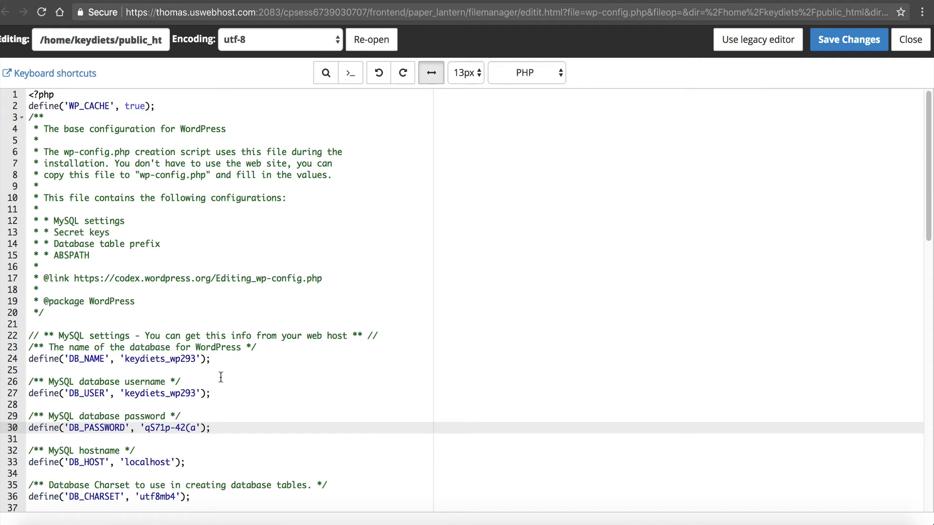
pyautogui.click(187, 462)
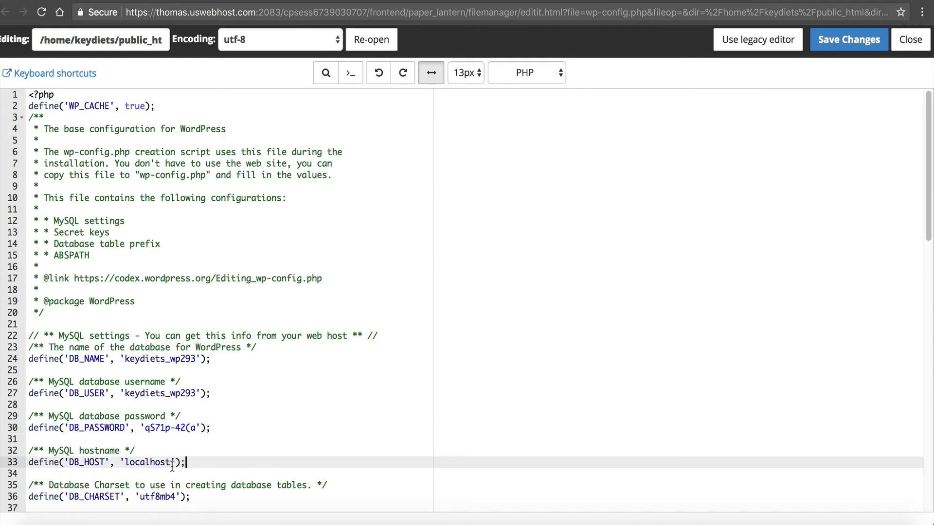
pyautogui.moveTo(187, 462); pyautogui.dragTo(38, 461)
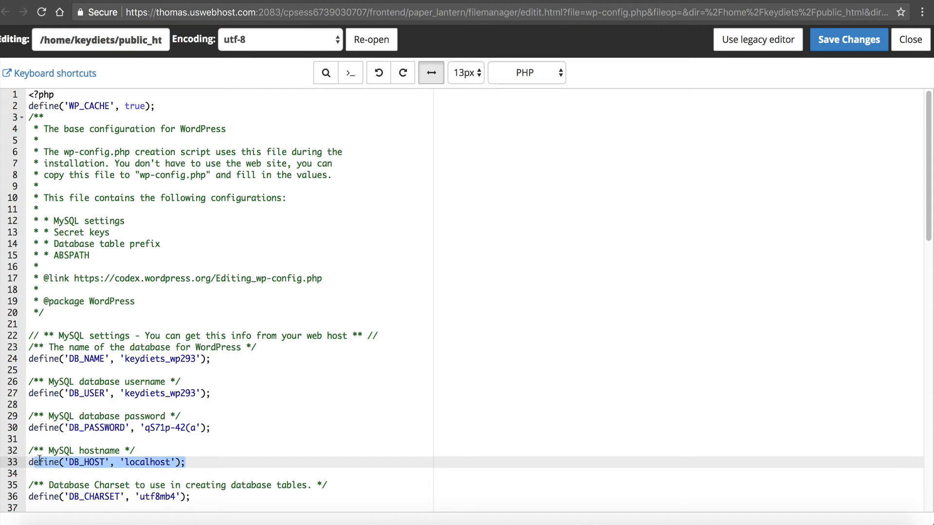
pyautogui.click(196, 460)
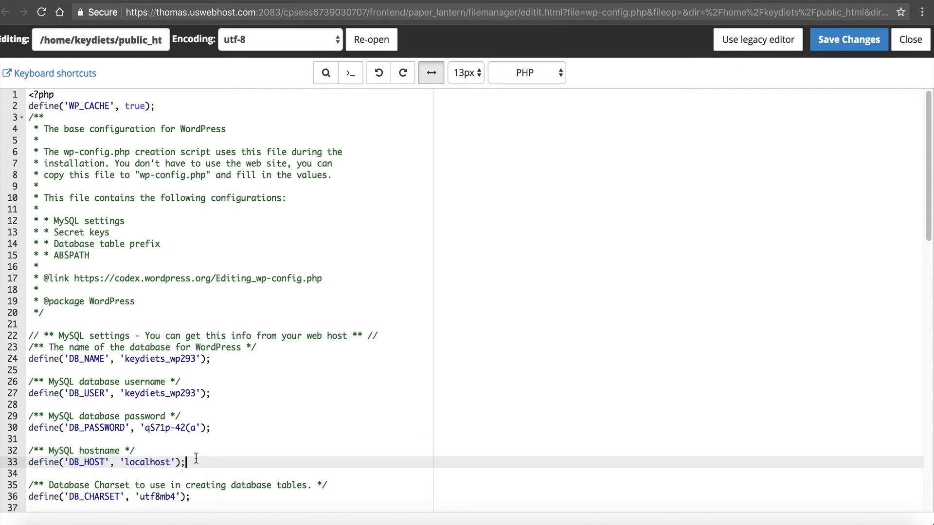
pyautogui.moveTo(196, 460); pyautogui.dragTo(120, 462)
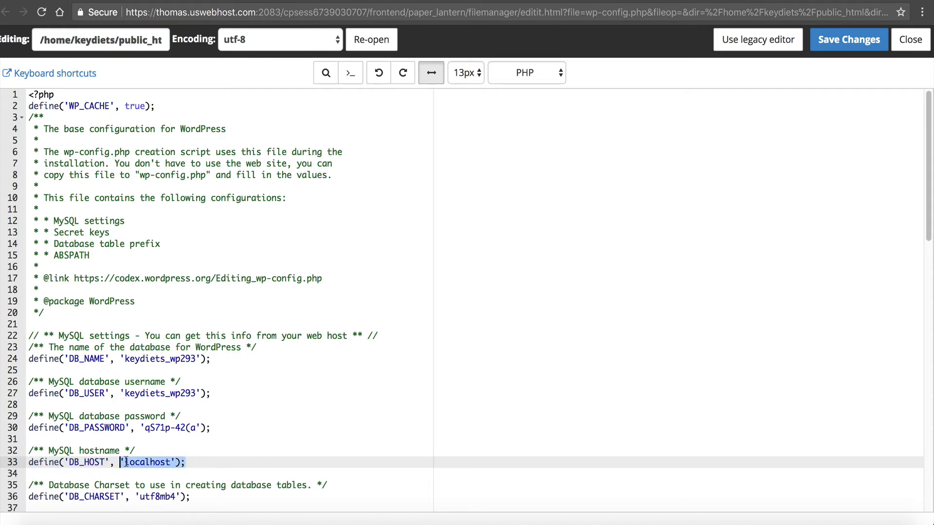
pyautogui.click(181, 462)
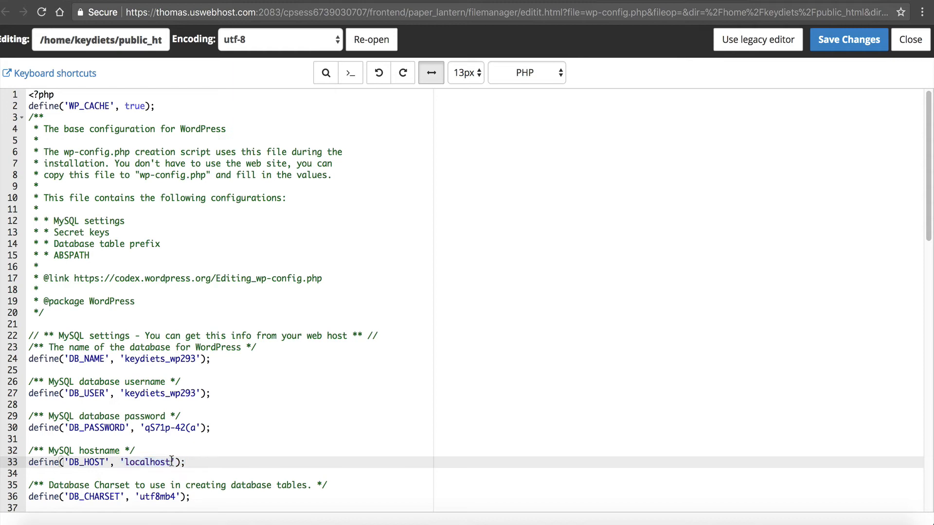
pyautogui.moveTo(171, 462); pyautogui.dragTo(125, 462)
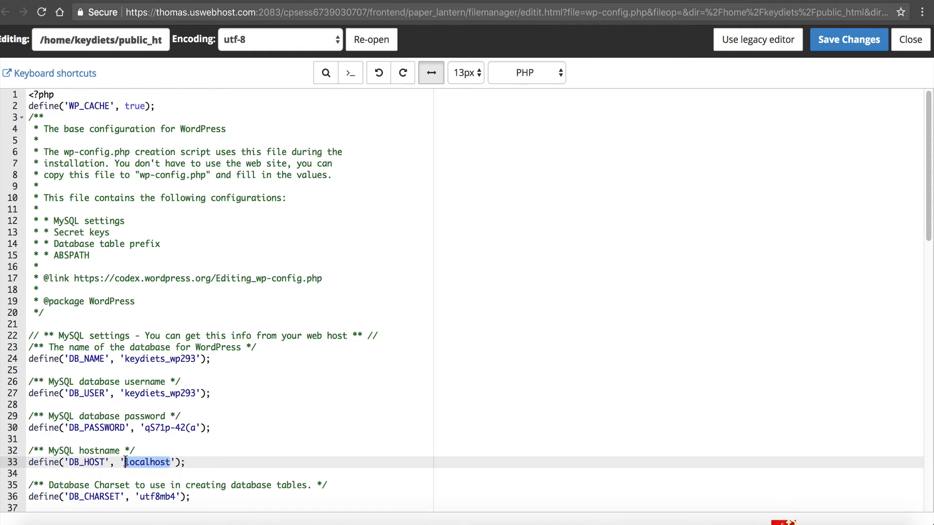
pyautogui.click(219, 427)
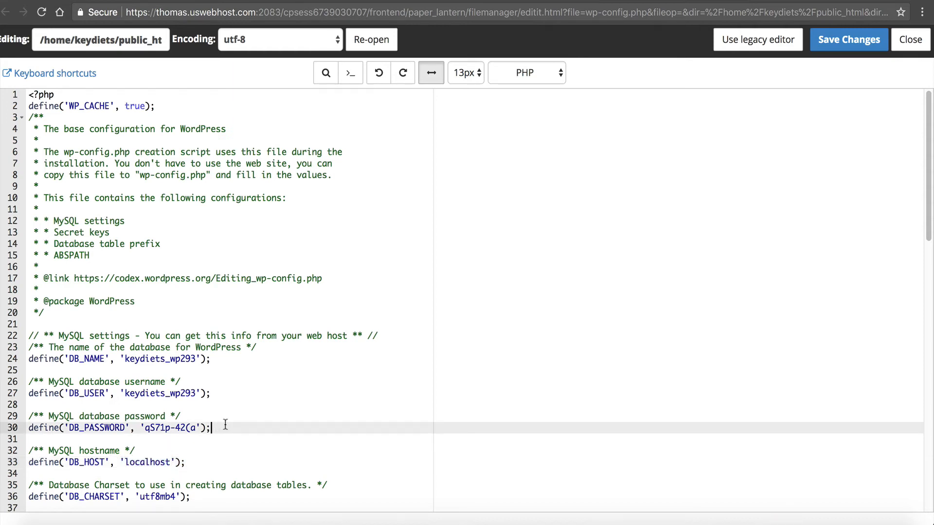
pyautogui.click(229, 451)
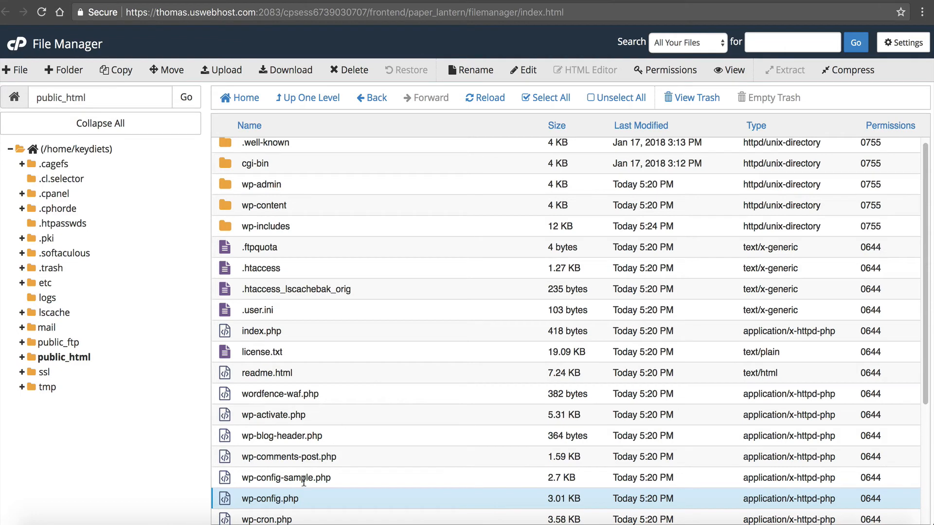
# Return to the public_html file list and locate wp-config-sample.php beside wp-config.php
pyautogui.click(286, 479)
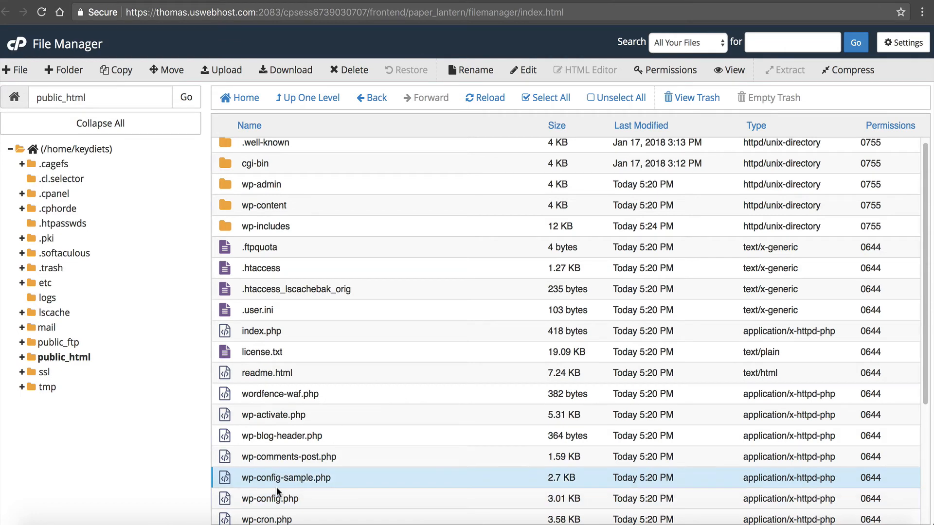
pyautogui.click(278, 494)
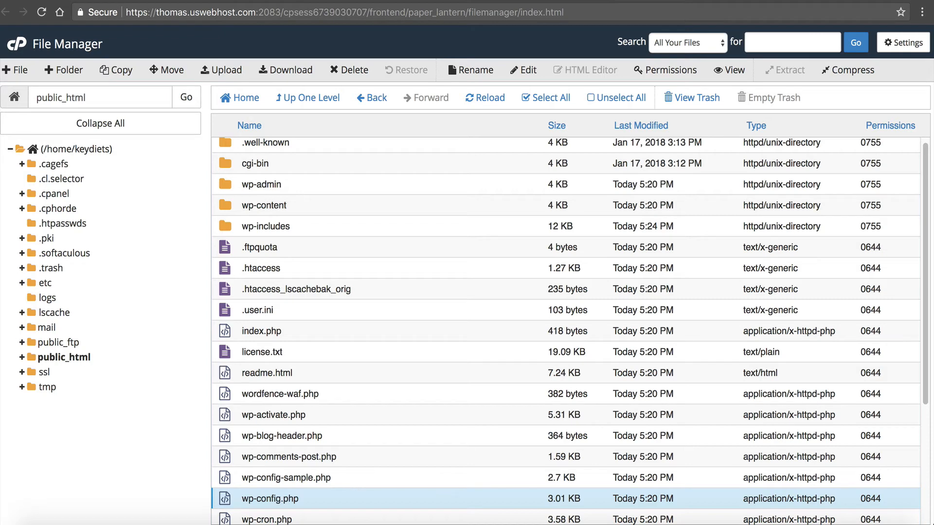
pyautogui.click(297, 475)
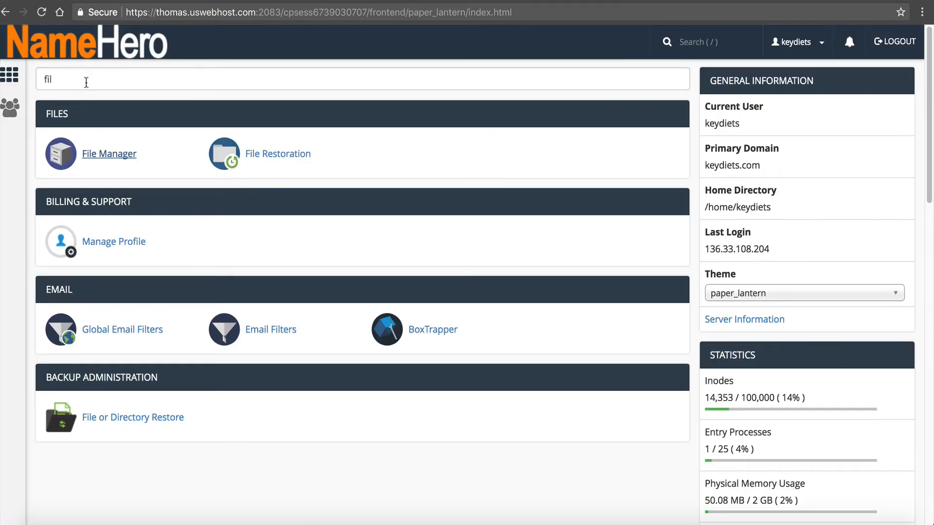
# Find MySQL Databases in cPanel by searching for "my" and copy the database name keydiets_wp293 from the current databases
pyautogui.write('my')
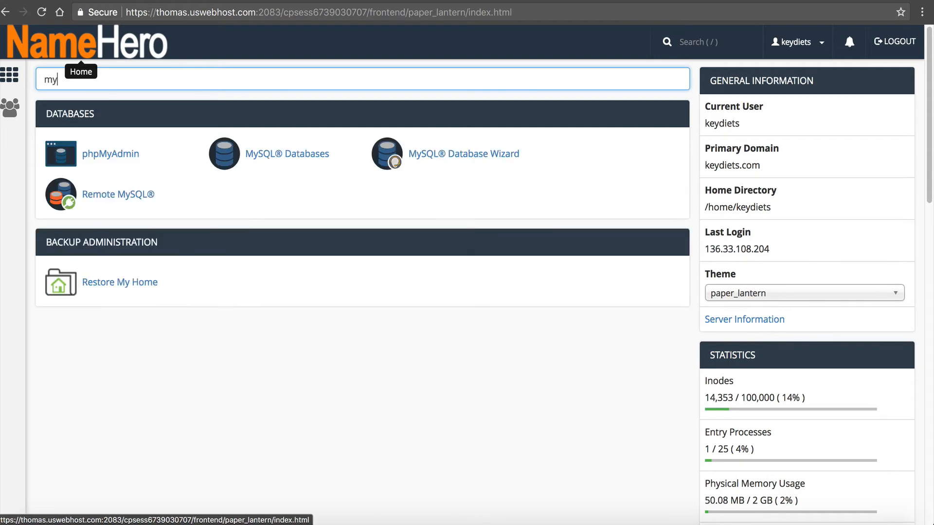
pyautogui.click(247, 164)
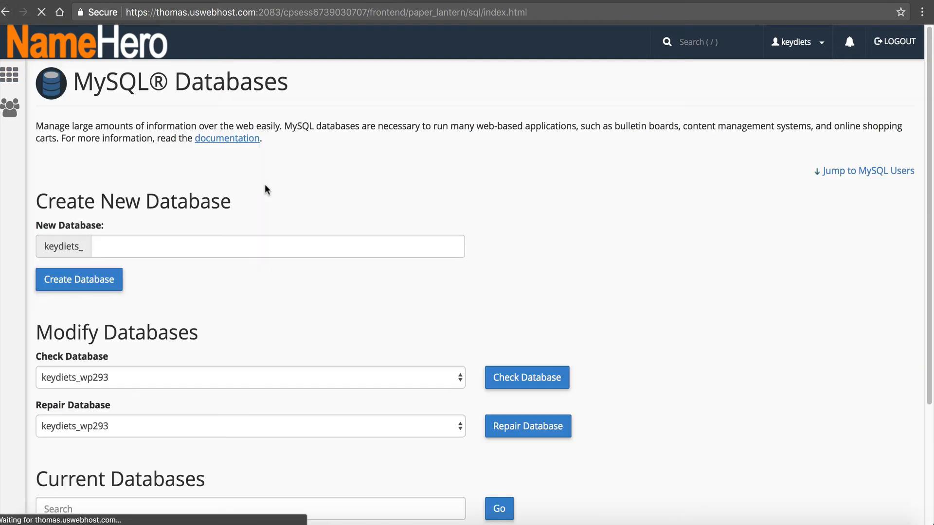
pyautogui.scroll(-5, 267, 184)
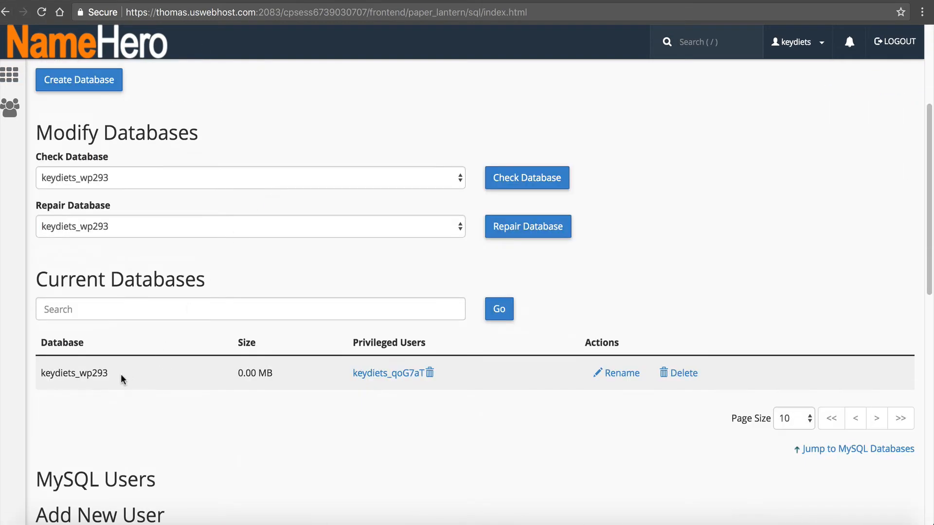
pyautogui.moveTo(121, 374); pyautogui.dragTo(47, 374)
pyautogui.rightClick(46, 372)
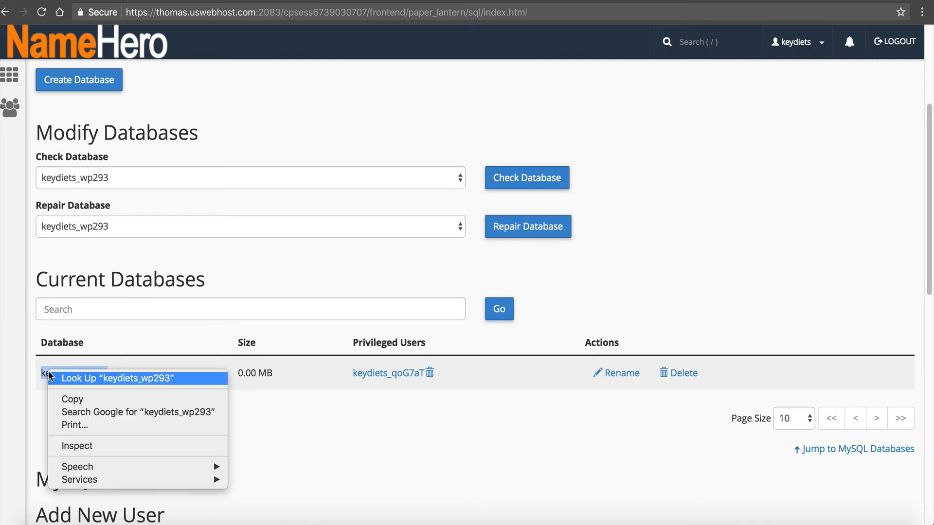
pyautogui.click(63, 396)
# Replace the DB_NAME value in wp-config.php with the copied database name keydiets_wp293
pyautogui.click(625, 1)
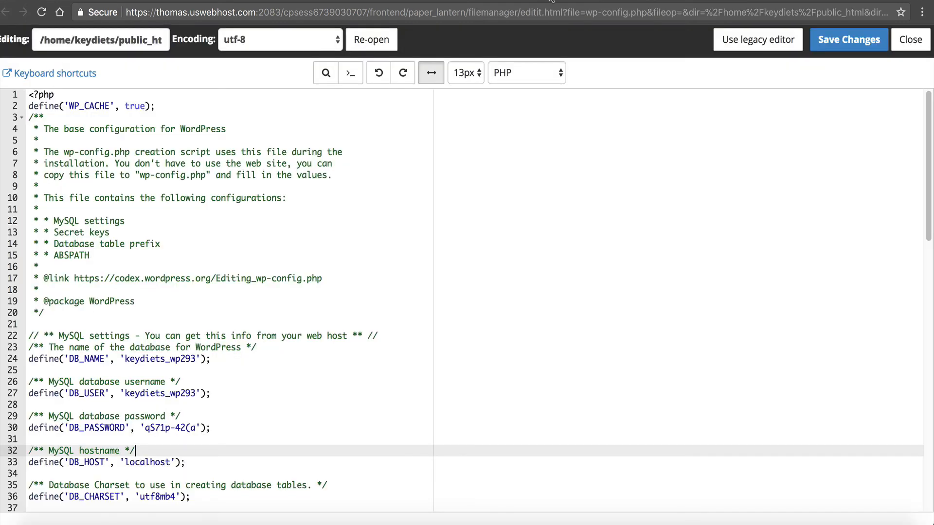
pyautogui.moveTo(123, 359); pyautogui.dragTo(197, 359)
pyautogui.rightClick(185, 359)
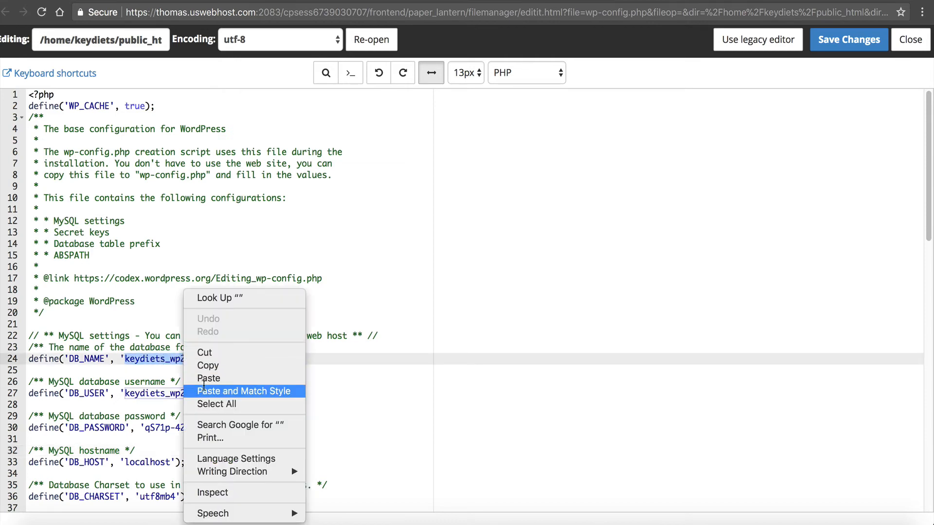
pyautogui.click(202, 378)
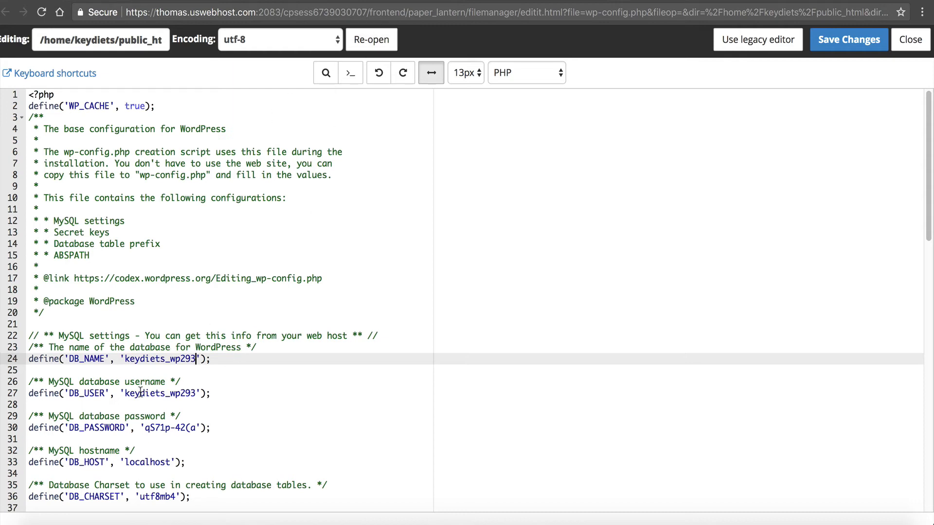
# Return to cPanel's MySQL Databases page and enter user1 as the username for a new MySQL user
pyautogui.moveTo(124, 393); pyautogui.dragTo(196, 393)
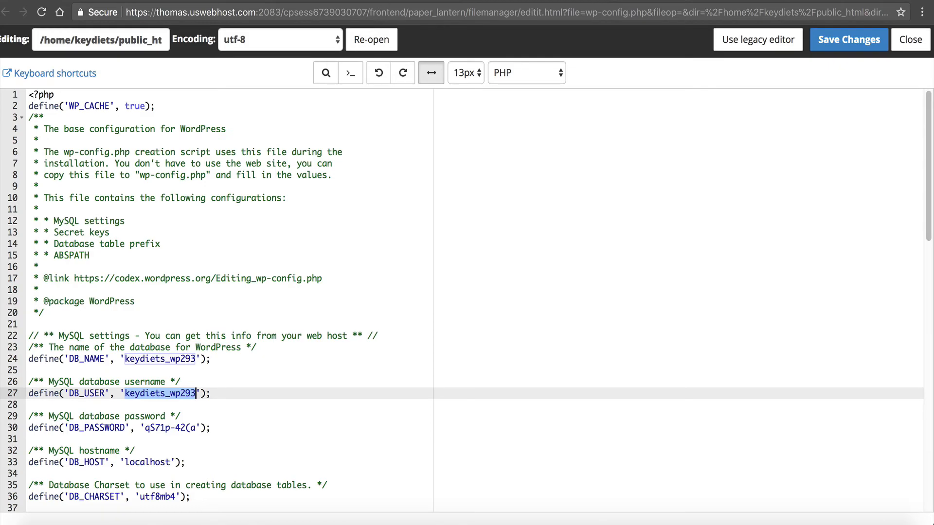
pyautogui.click(298, 1)
pyautogui.scroll(-7, 273, 200)
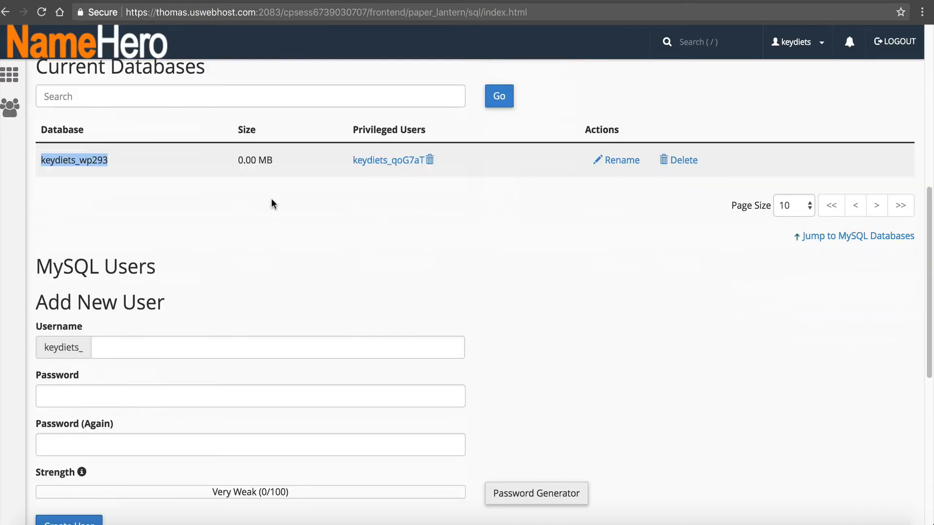
pyautogui.click(182, 217)
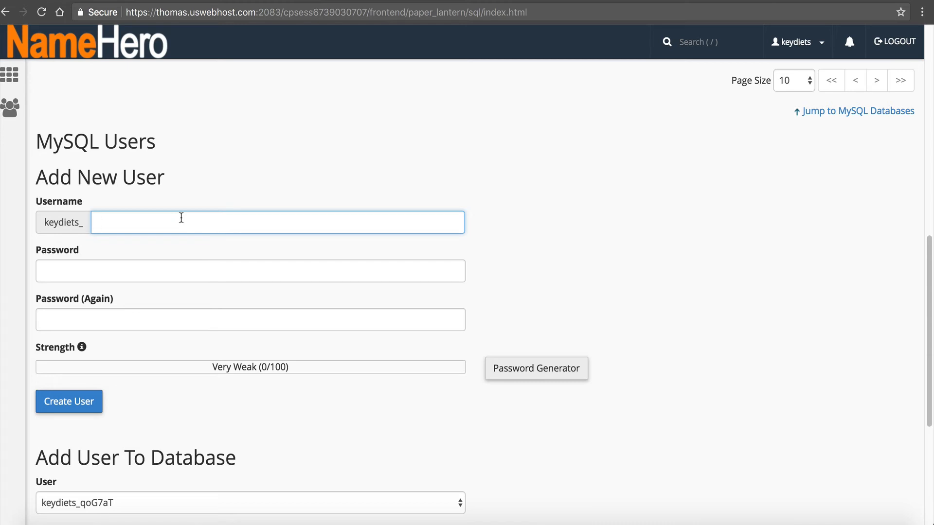
pyautogui.write('user1')
# Generate a password for the new MySQL user, copy it, and create the user with that password
pyautogui.click(524, 367)
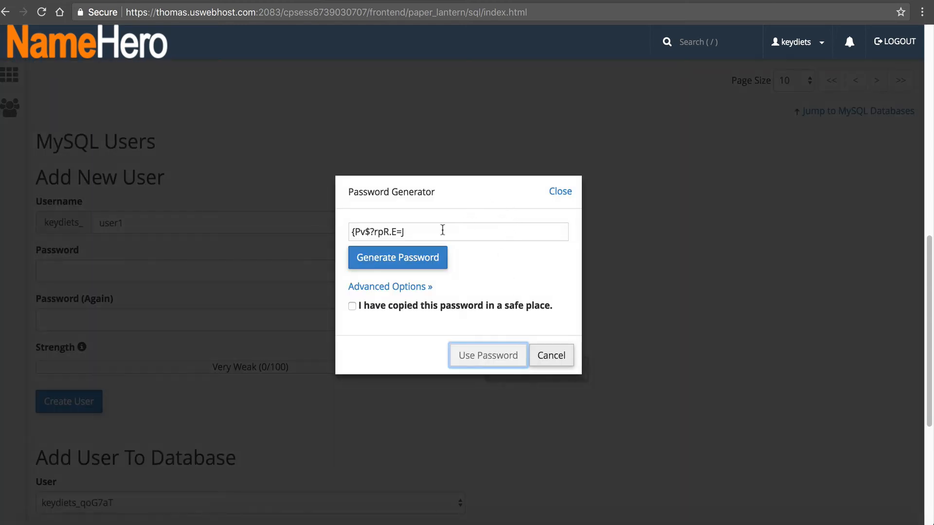
pyautogui.moveTo(442, 229); pyautogui.dragTo(353, 228)
pyautogui.rightClick(358, 226)
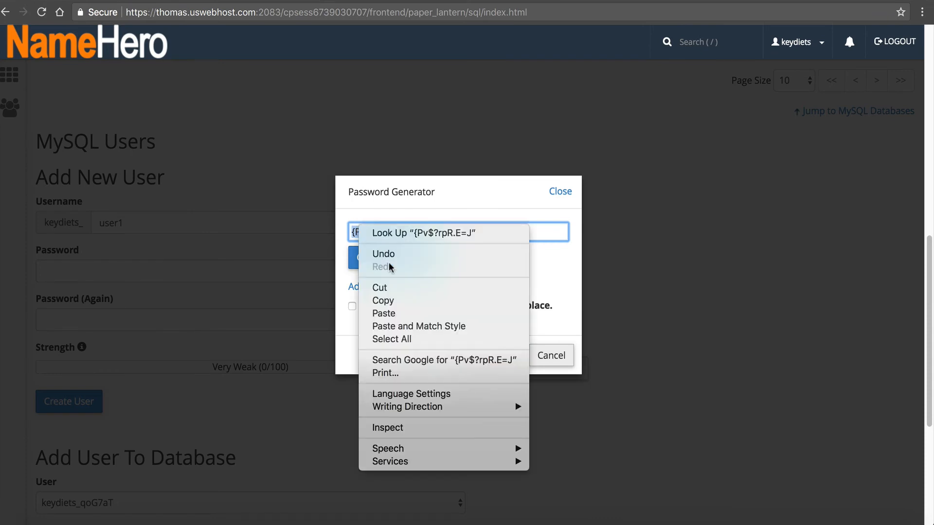
pyautogui.click(382, 298)
pyautogui.click(389, 308)
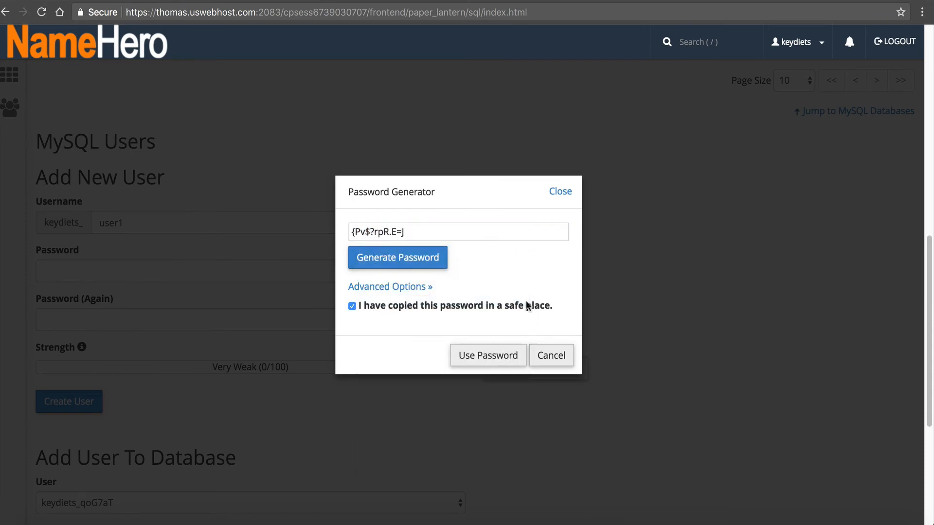
pyautogui.click(479, 356)
pyautogui.click(60, 406)
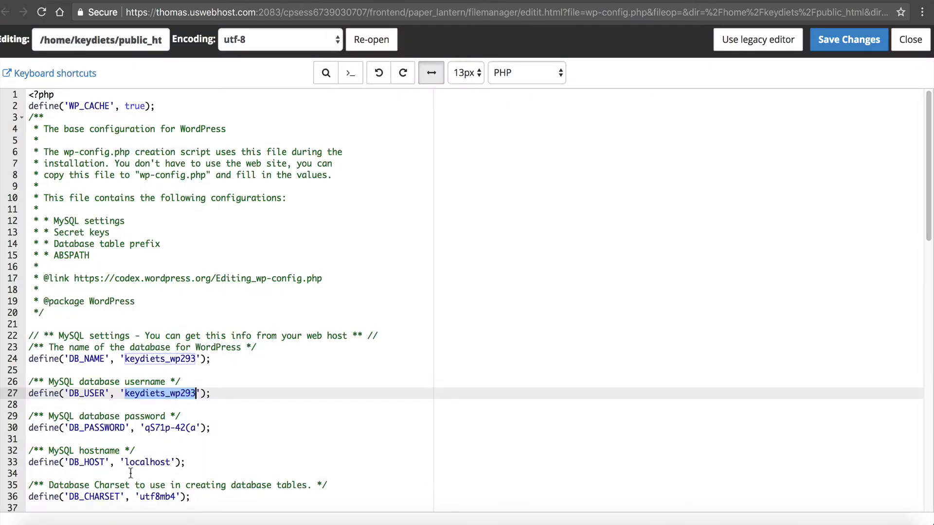
# Replace the DB_PASSWORD value in wp-config.php with the copied database user password
pyautogui.click(170, 392)
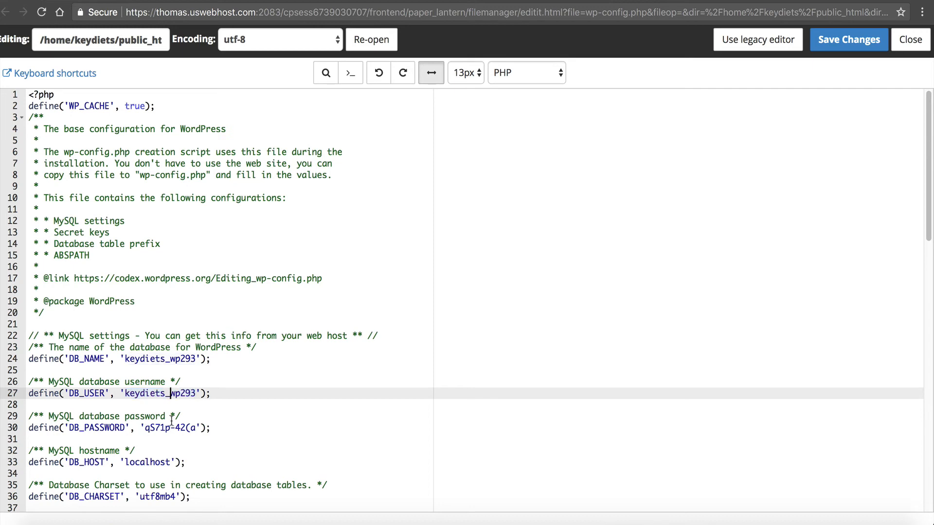
pyautogui.moveTo(142, 428); pyautogui.dragTo(196, 428)
pyautogui.rightClick(196, 428)
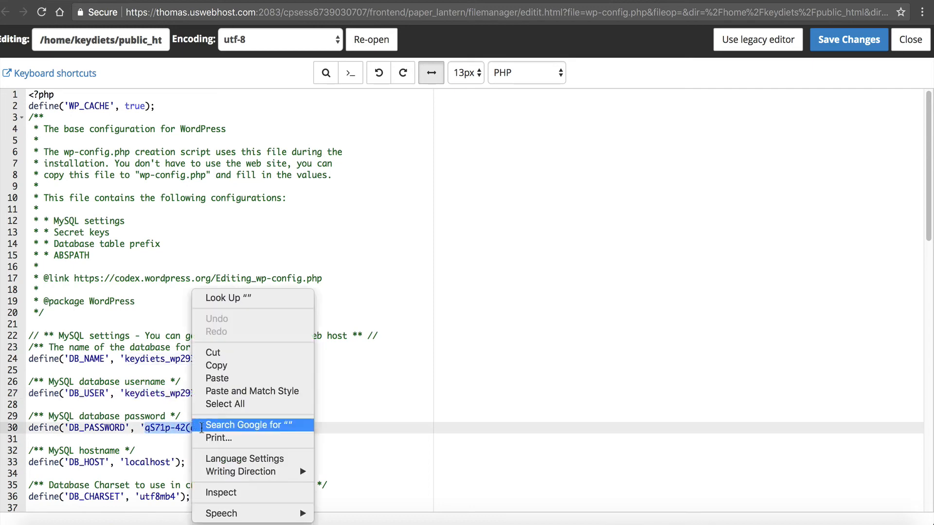
pyautogui.click(217, 374)
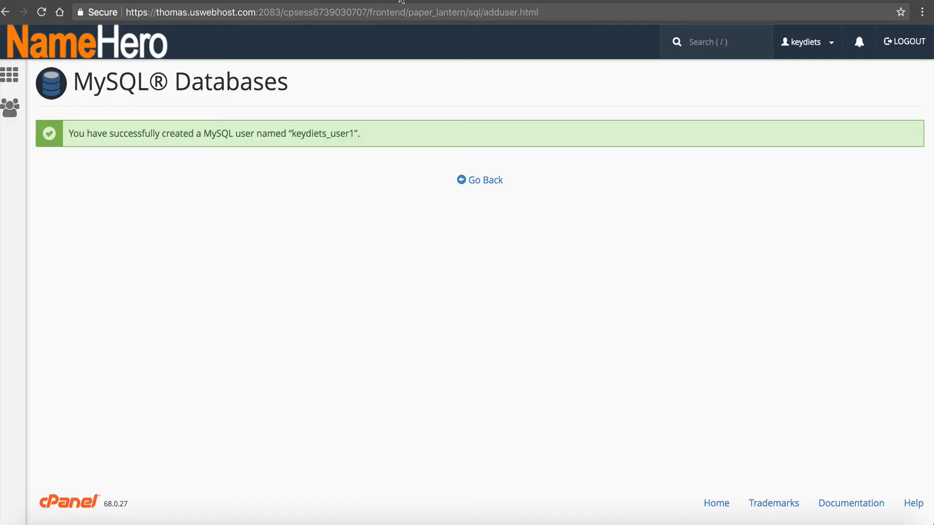
# Copy the new MySQL username keydiets_user1 from the user creation message in MySQL Databases
pyautogui.moveTo(292, 133); pyautogui.dragTo(355, 134)
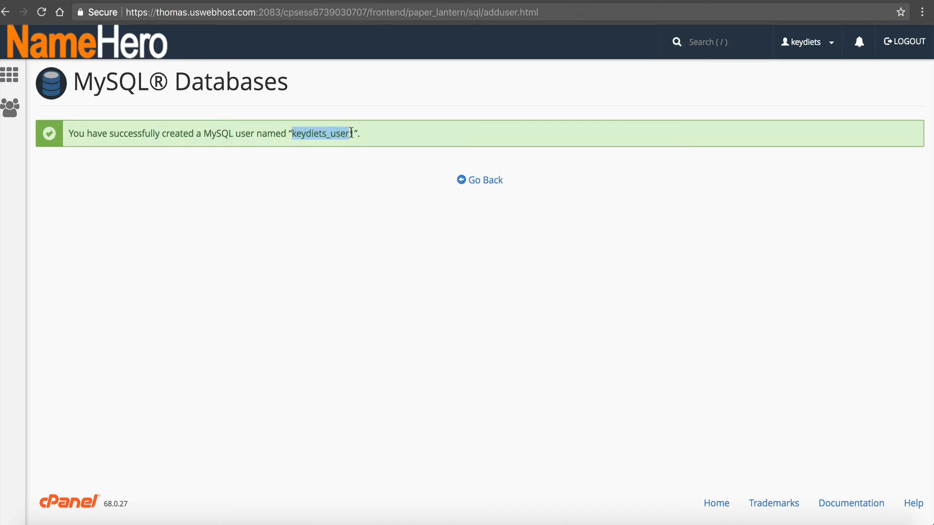
pyautogui.click(289, 130)
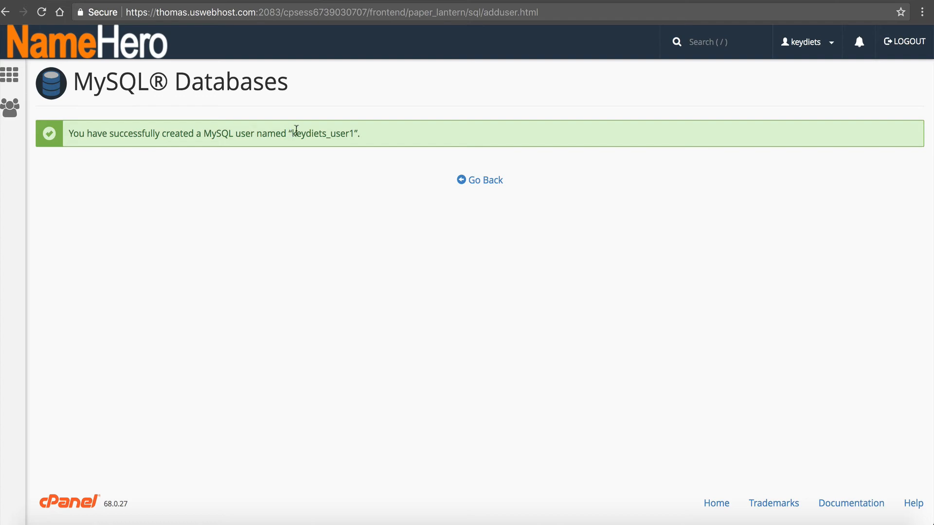
pyautogui.moveTo(292, 132); pyautogui.dragTo(354, 132)
pyautogui.rightClick(354, 131)
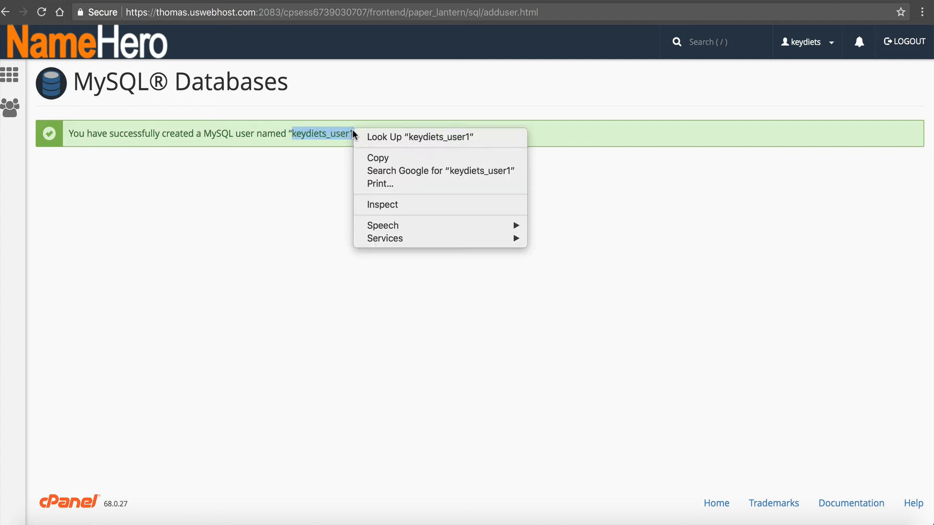
pyautogui.click(378, 157)
# Replace the DB_USER value in wp-config.php with keydiets_user1 and save the file
pyautogui.hotkey('ctrl', 'Tab')
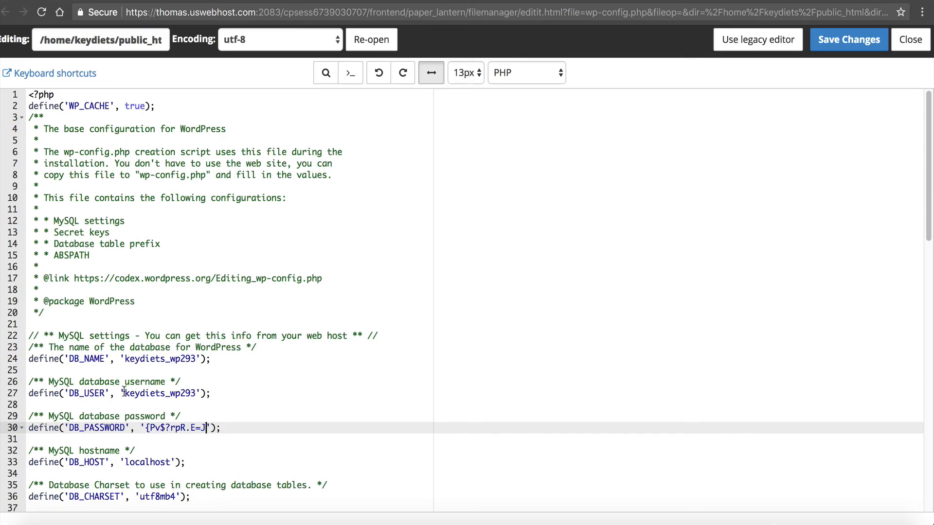
pyautogui.moveTo(124, 393); pyautogui.dragTo(196, 393)
pyautogui.rightClick(189, 393)
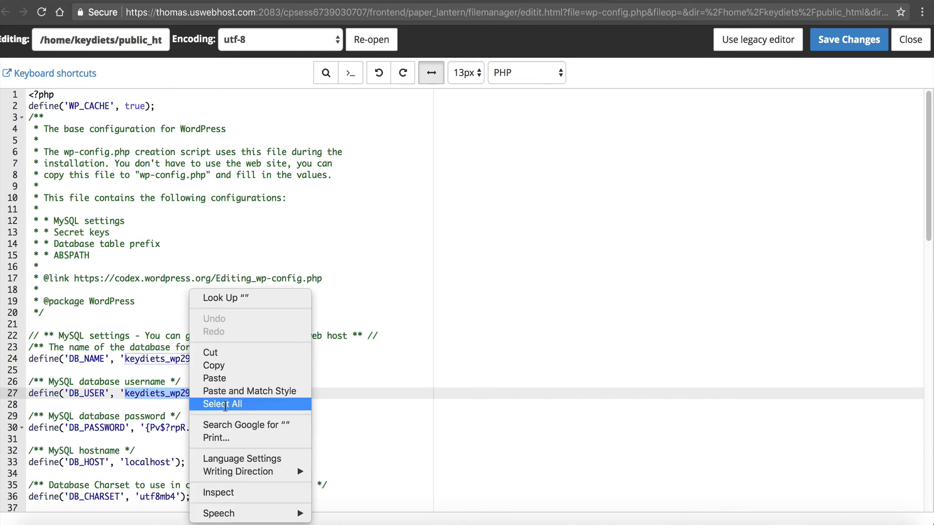
pyautogui.click(230, 377)
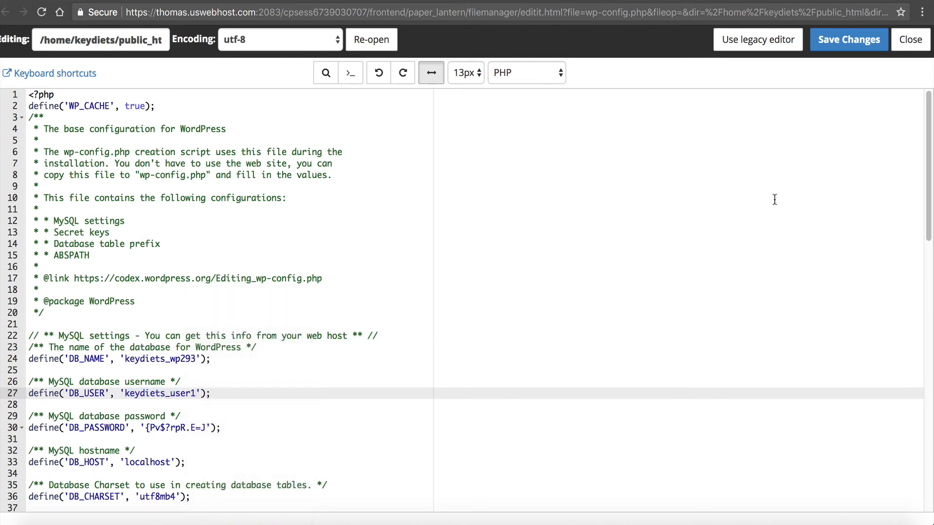
pyautogui.click(846, 39)
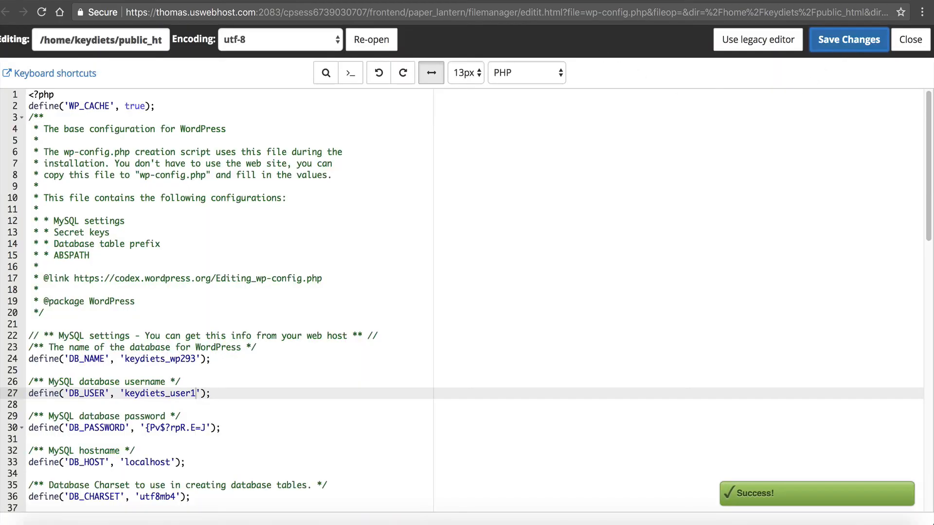
# Go back to the main MySQL Databases page and add user keydiets_user1 to the database keydiets_wp293
pyautogui.hotkey('ctrl', 'Tab')
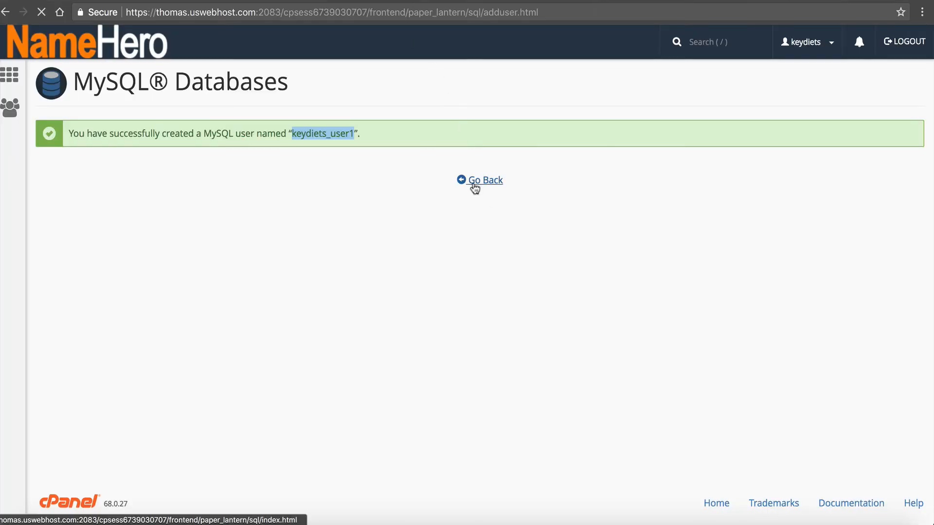
pyautogui.click(474, 184)
pyautogui.scroll(-13, 410, 258)
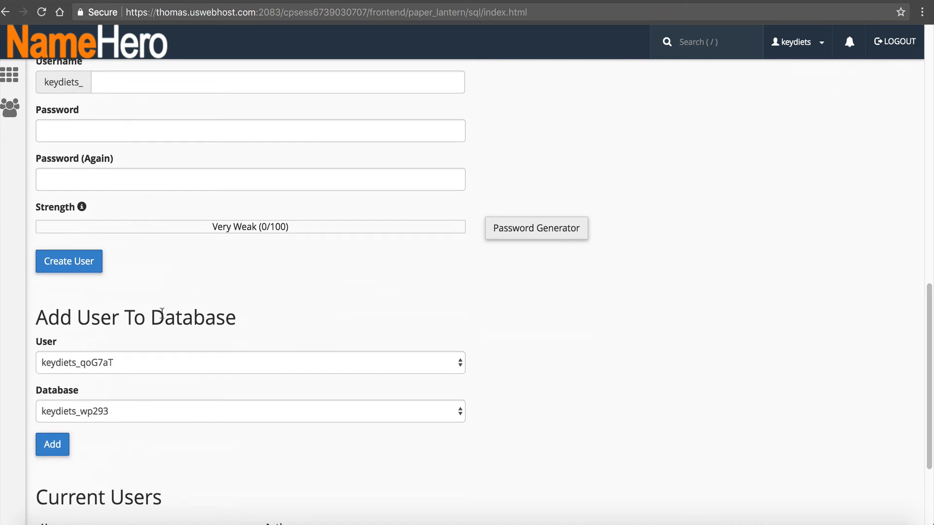
pyautogui.moveTo(111, 323); pyautogui.dragTo(202, 326)
pyautogui.click(229, 326)
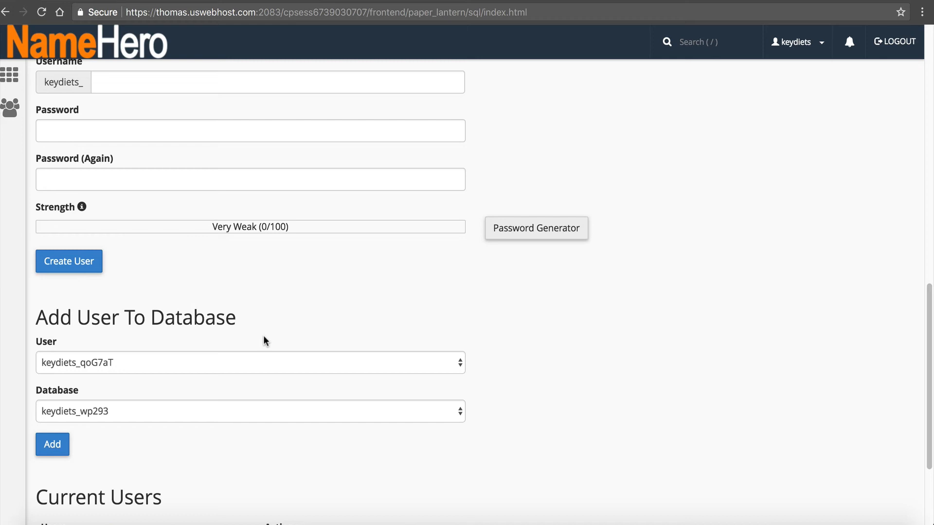
pyautogui.click(191, 360)
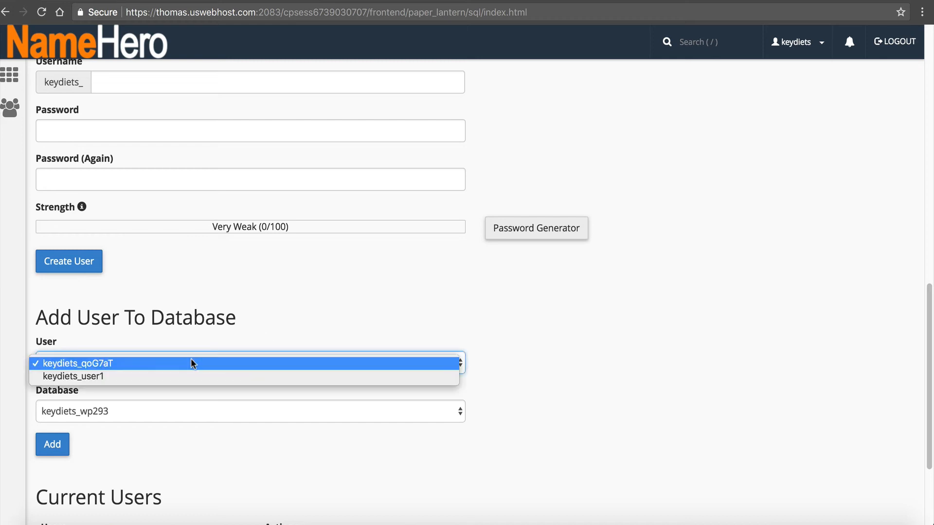
pyautogui.click(127, 376)
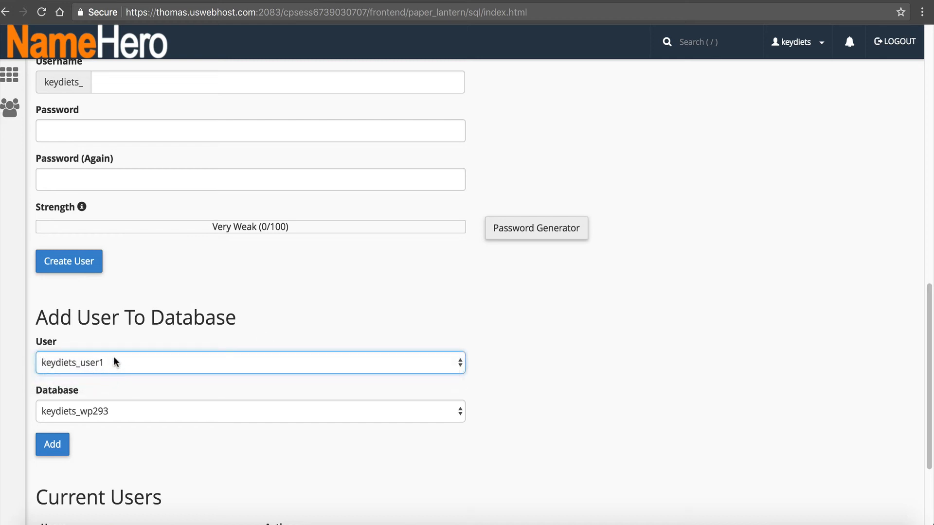
pyautogui.click(113, 357)
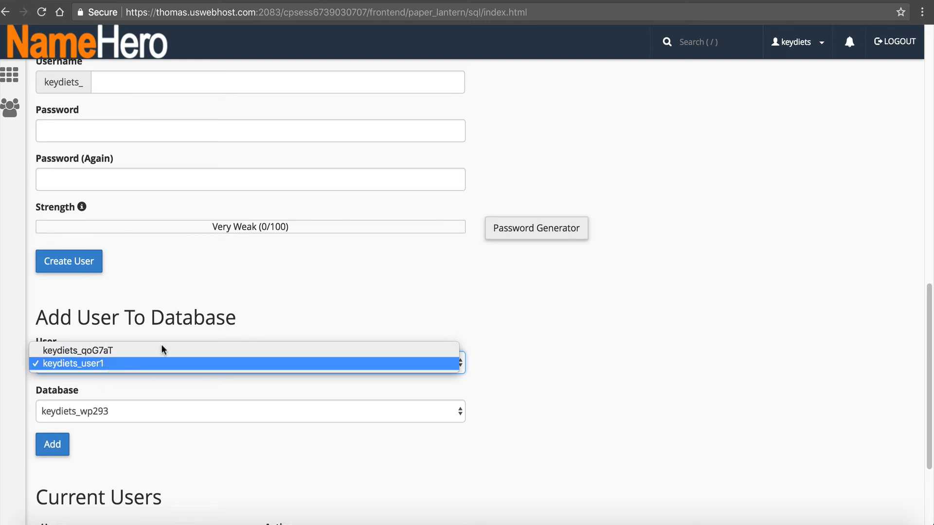
pyautogui.click(177, 332)
pyautogui.click(134, 401)
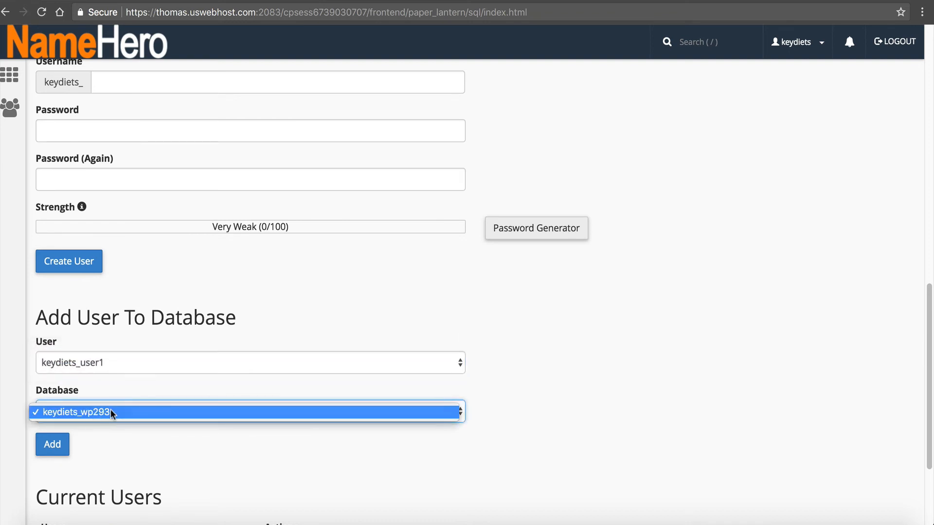
pyautogui.click(112, 422)
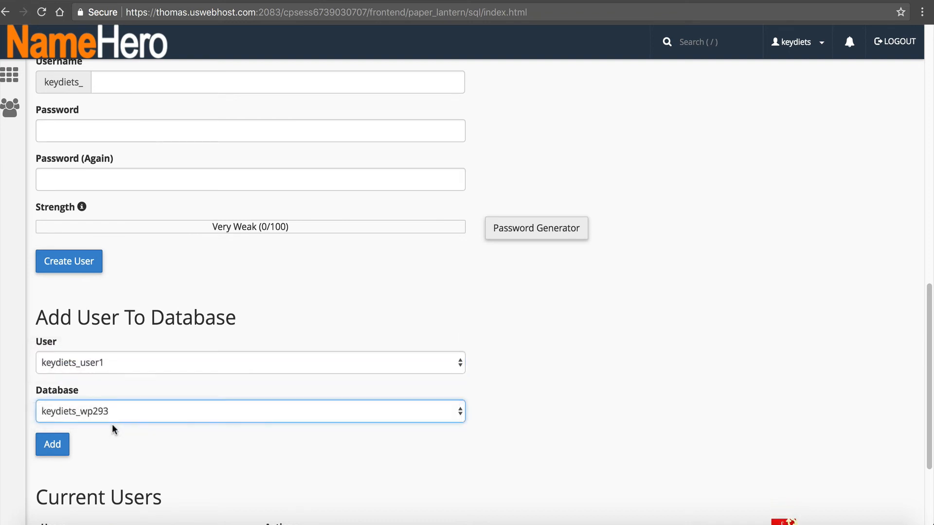
pyautogui.click(54, 446)
# Grant keydiets_user1 ALL PRIVILEGES on the keydiets_wp293 database and save the change
pyautogui.click(88, 208)
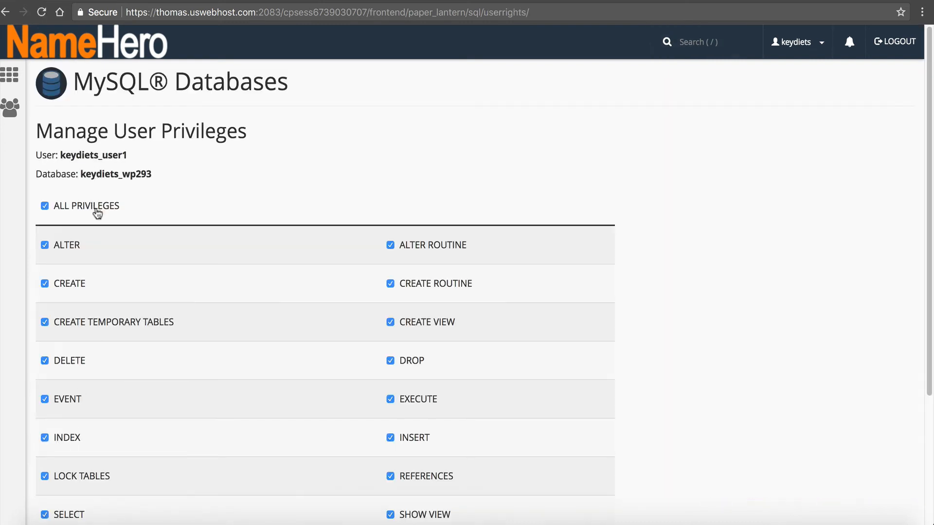
pyautogui.scroll(-4, 131, 258)
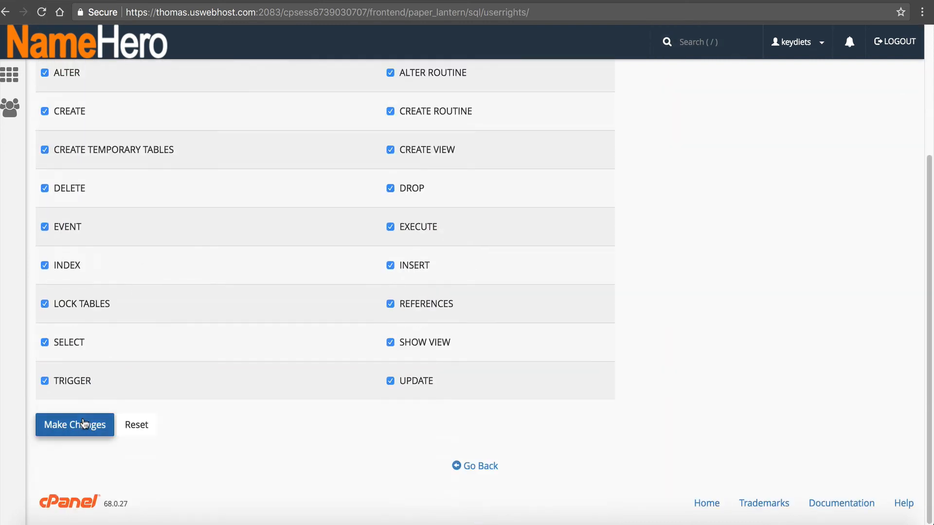
pyautogui.click(80, 421)
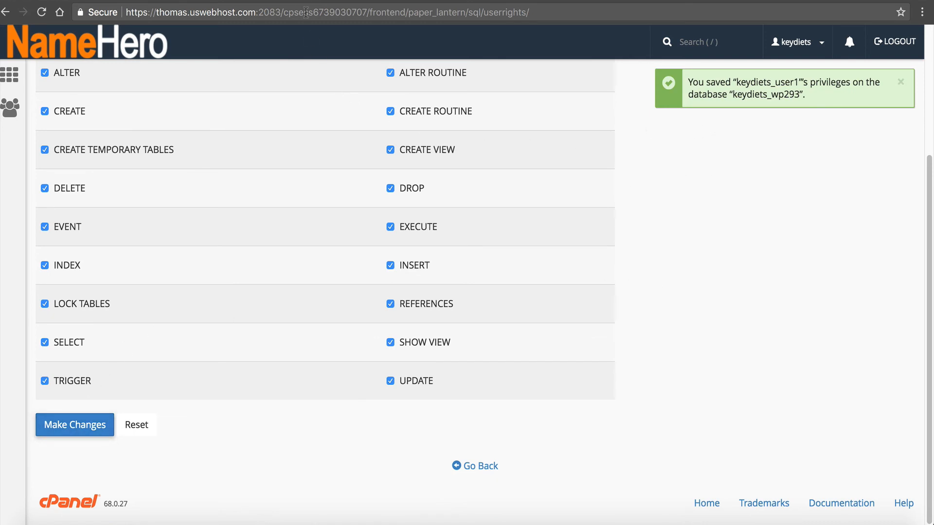
pyautogui.click(274, 2)
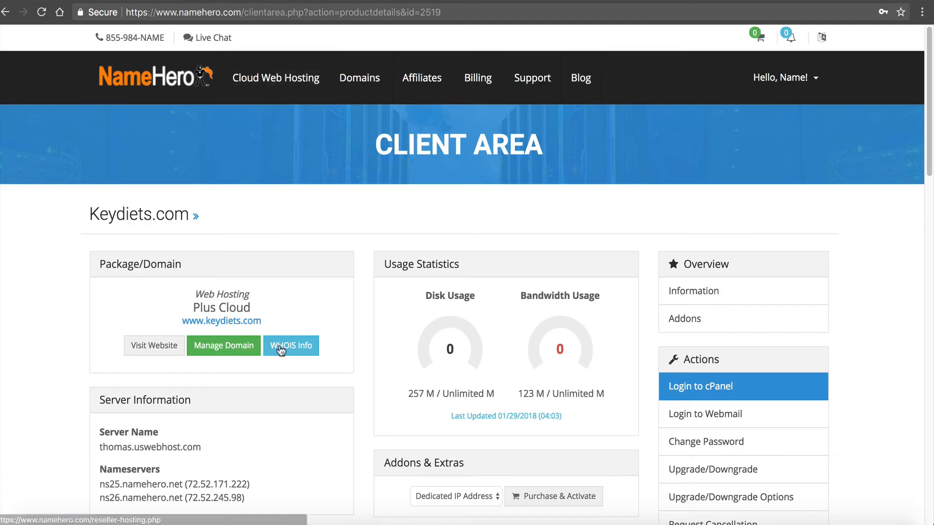
pyautogui.click(254, 322)
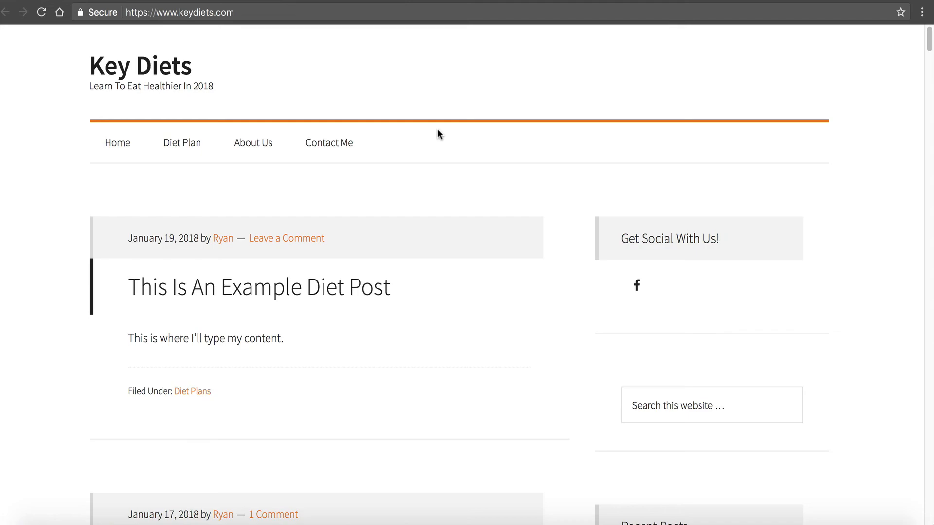
pyautogui.click(433, 0)
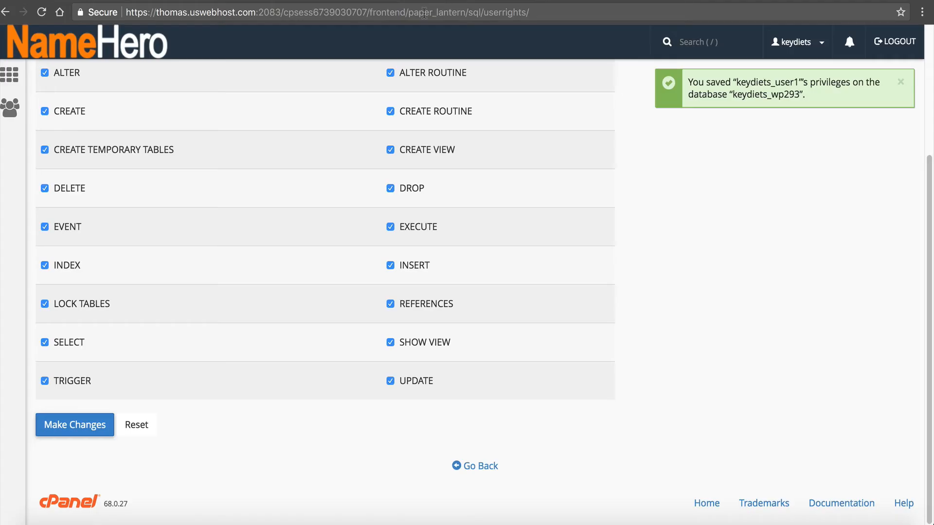
# Return to the cPanel home page, search for php and open the Select PHP Version tool
pyautogui.click(156, 55)
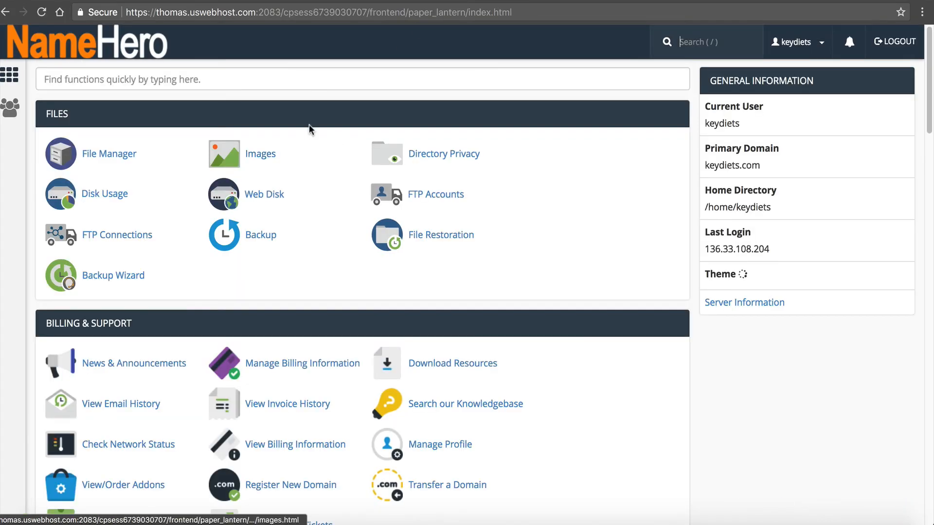
pyautogui.write('php')
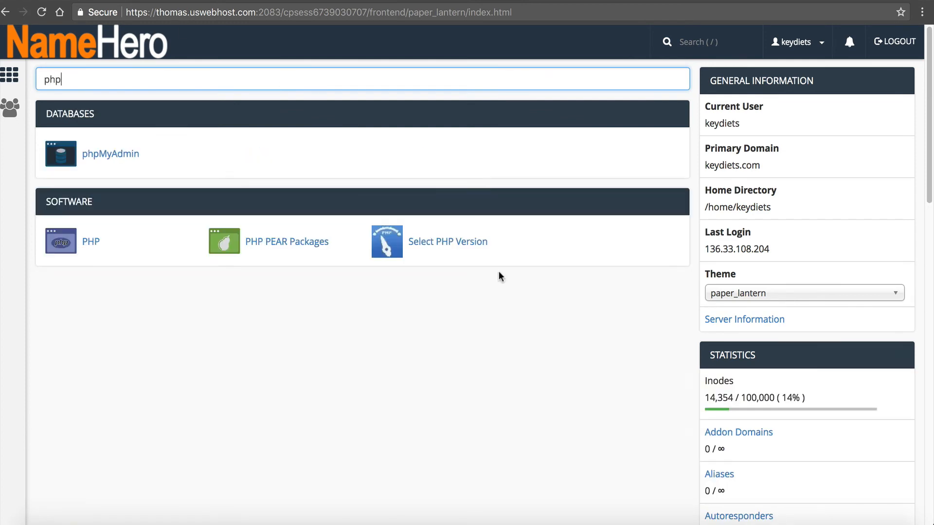
pyautogui.click(479, 242)
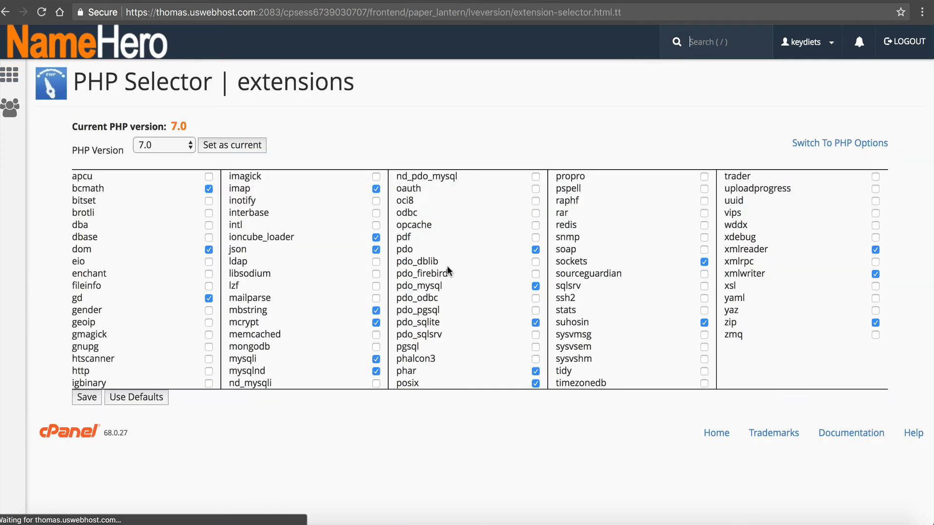
# Examine the current PHP version and the list of versions available in the PHP Selector
pyautogui.click(156, 142)
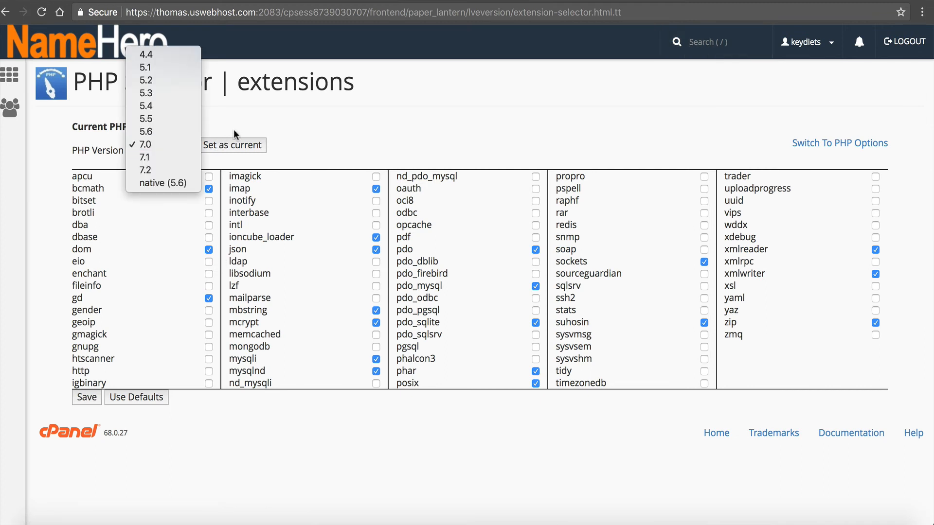
pyautogui.click(132, 128)
pyautogui.moveTo(72, 125); pyautogui.dragTo(190, 134)
pyautogui.click(181, 147)
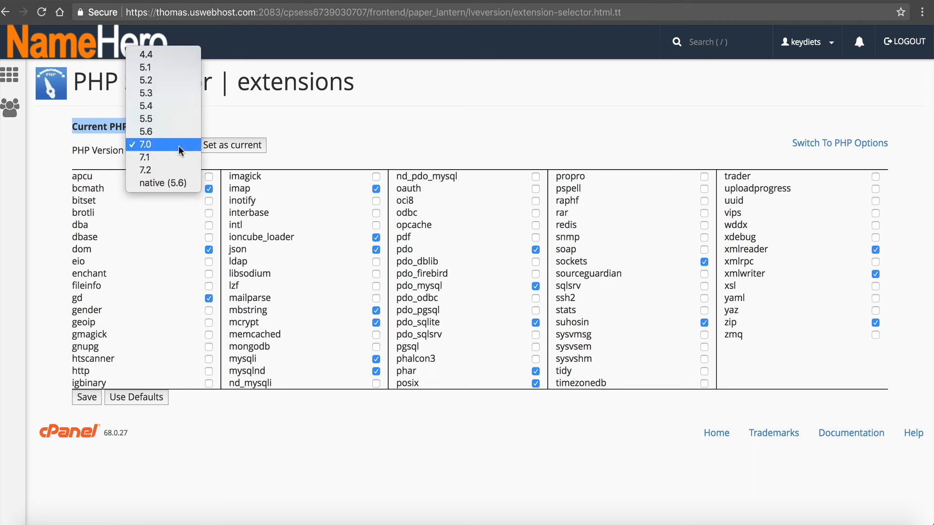
pyautogui.click(196, 145)
pyautogui.click(178, 145)
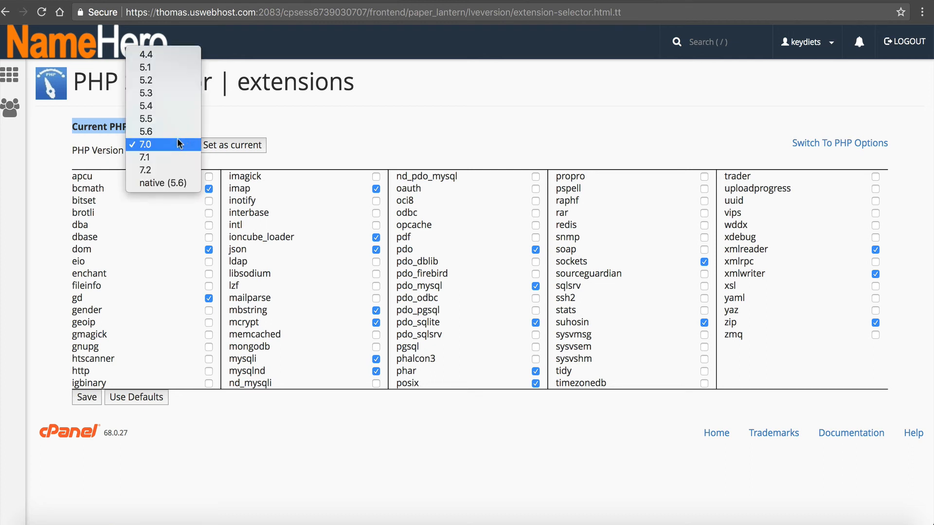
pyautogui.click(276, 125)
# Choose PHP version 5.6 and set it as the current version
pyautogui.click(139, 141)
pyautogui.click(156, 133)
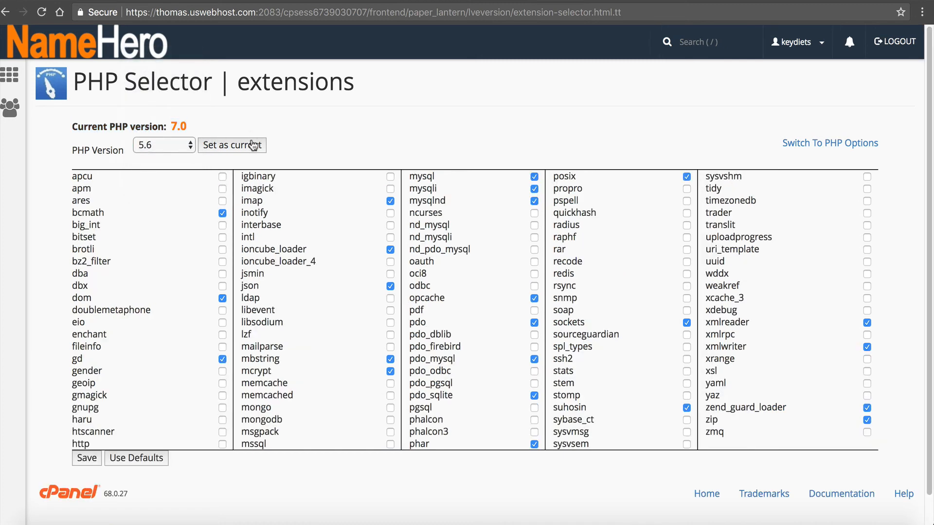
pyautogui.click(251, 147)
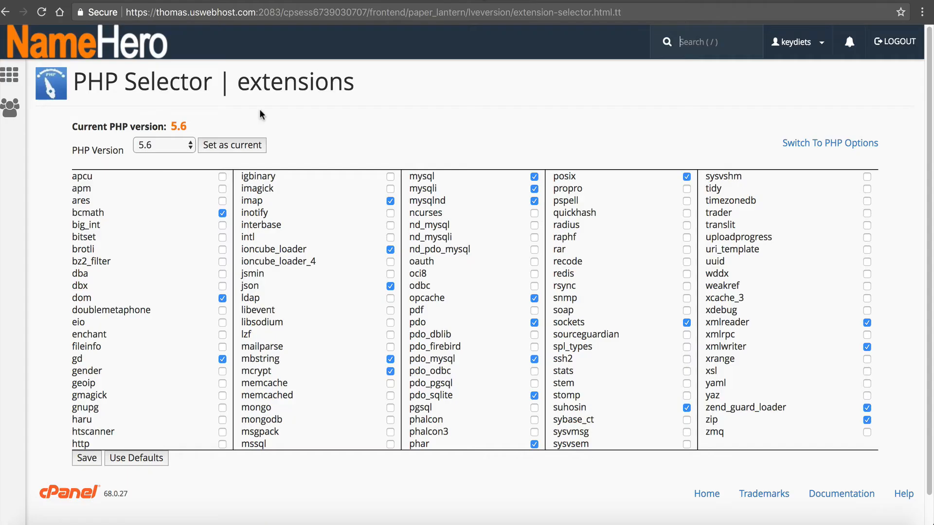
# Switch the site back to PHP 7.0 as the current version
pyautogui.click(151, 146)
pyautogui.click(155, 152)
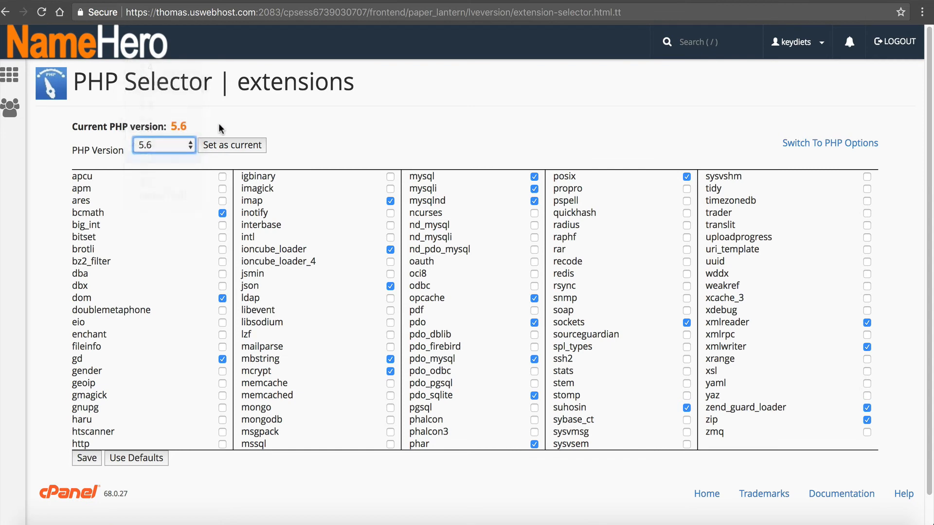
pyautogui.click(213, 144)
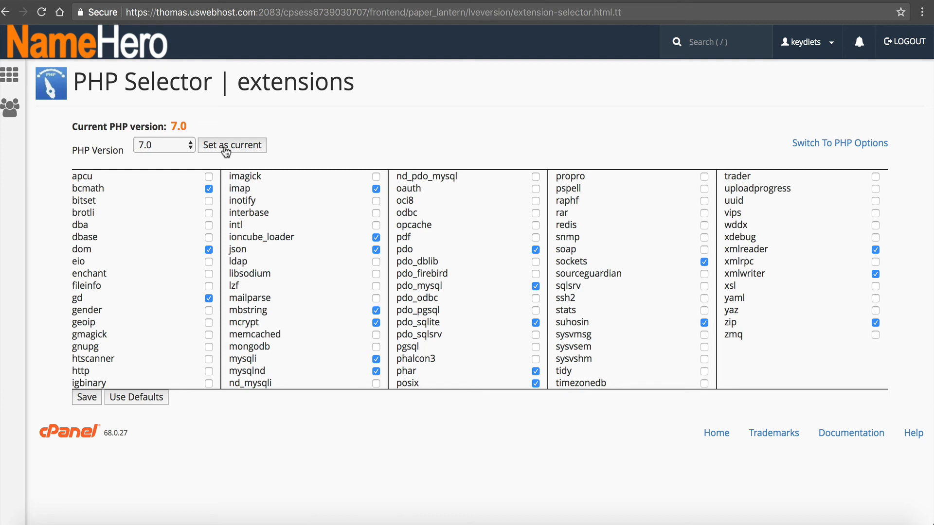
# Switch to the PHP options and apply a memory_limit of 256M
pyautogui.click(810, 143)
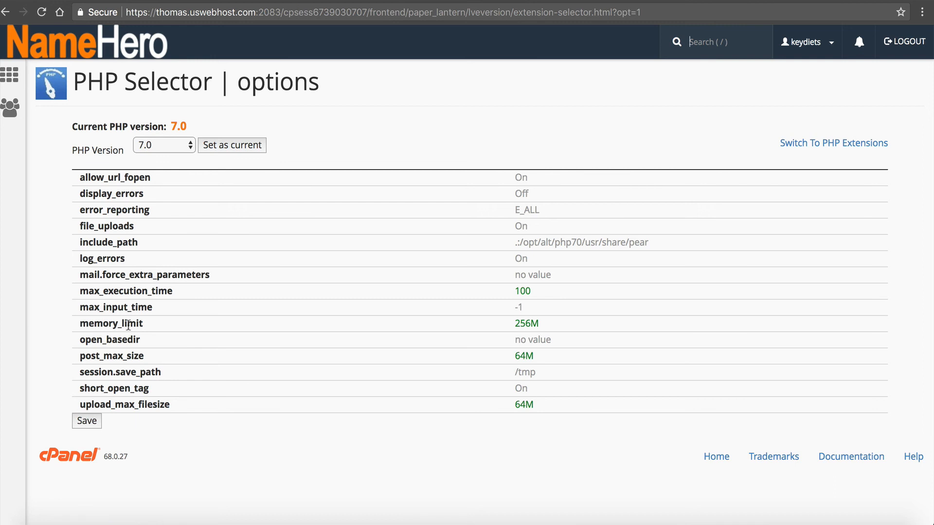
pyautogui.click(519, 322)
pyautogui.click(535, 323)
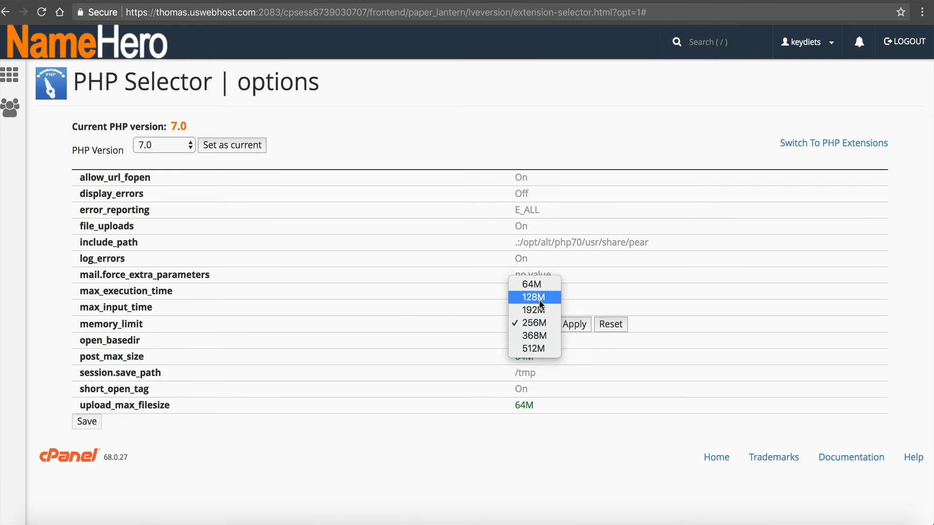
pyautogui.click(572, 314)
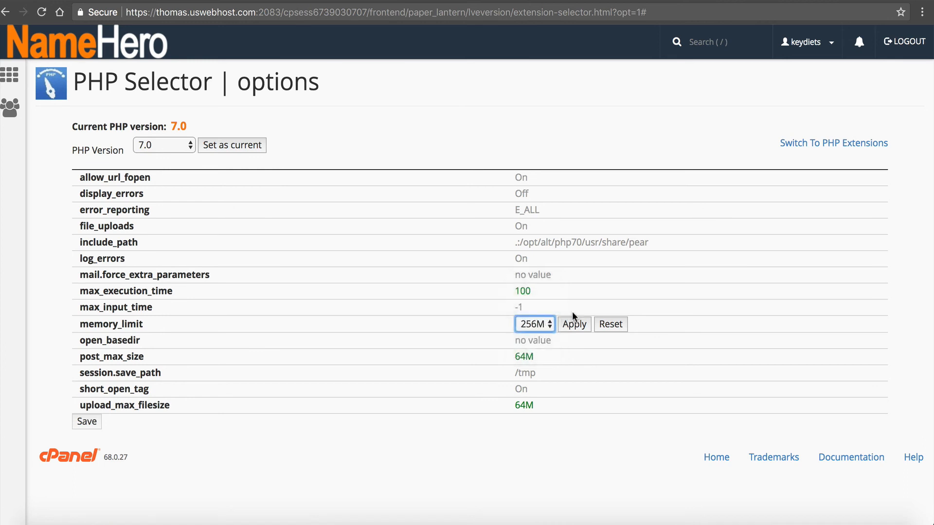
pyautogui.click(573, 320)
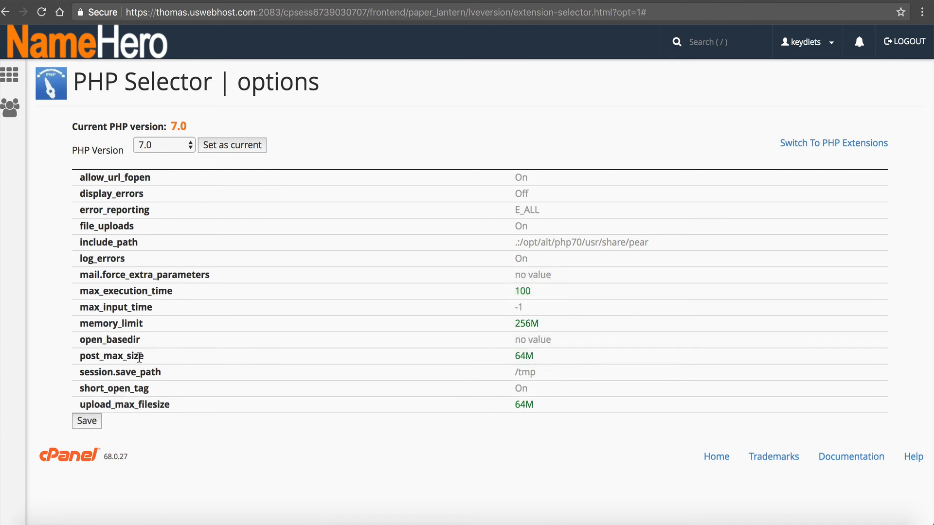
# Apply a post_max_size of 64M in the PHP options
pyautogui.click(523, 356)
pyautogui.click(541, 357)
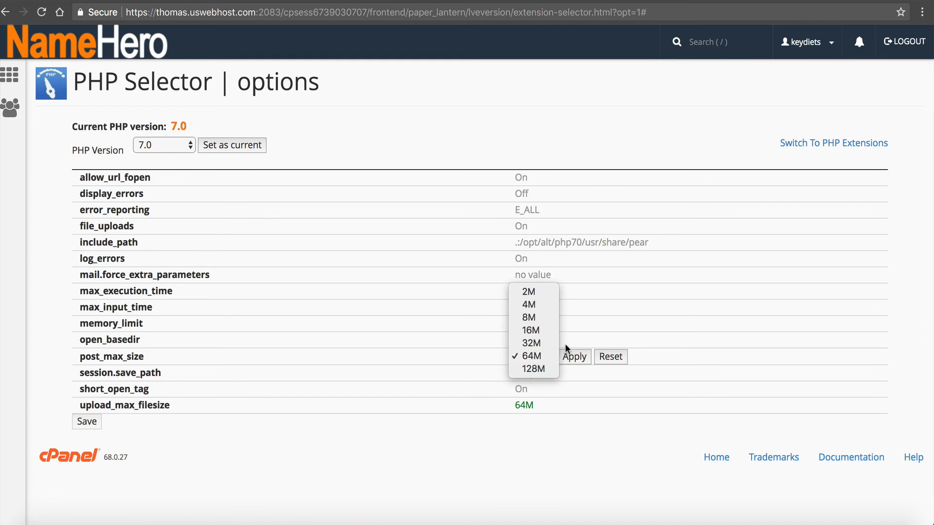
pyautogui.click(528, 356)
pyautogui.click(571, 354)
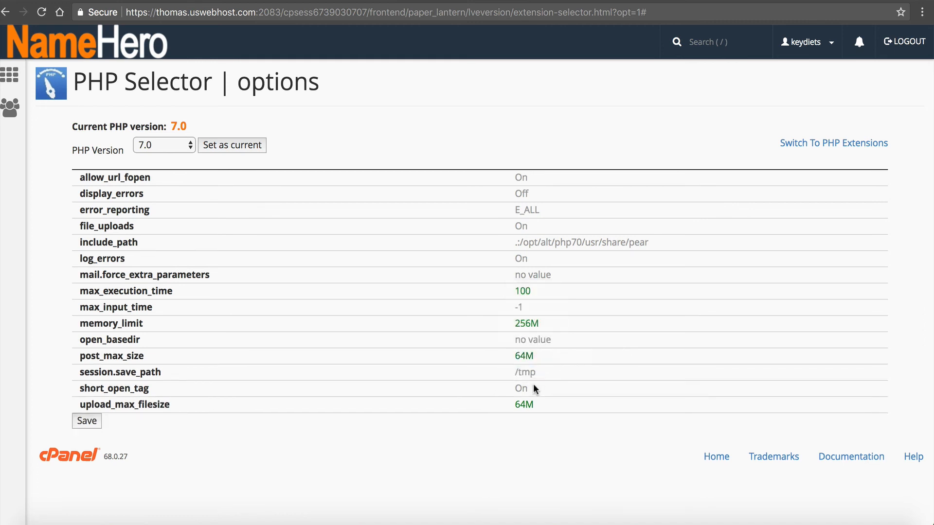
# Apply an upload_max_filesize of 64M and save the PHP options
pyautogui.click(521, 402)
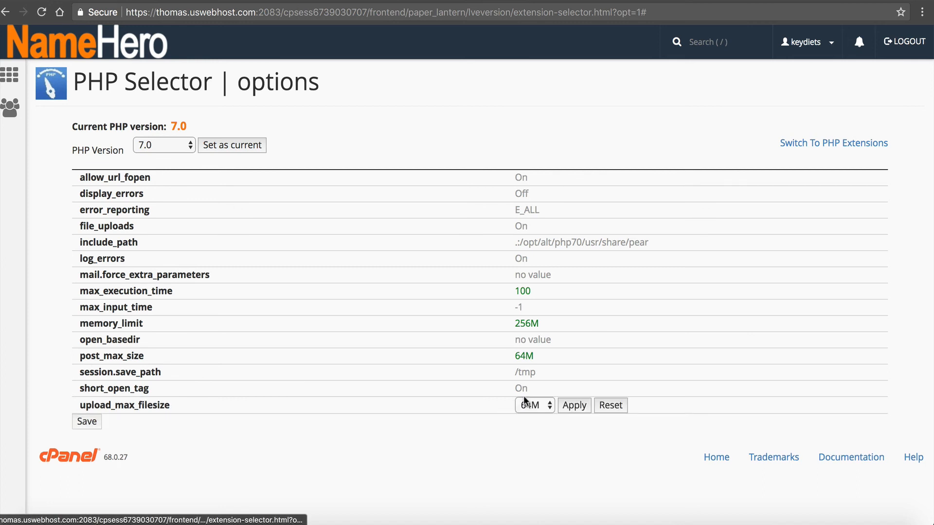
pyautogui.click(528, 405)
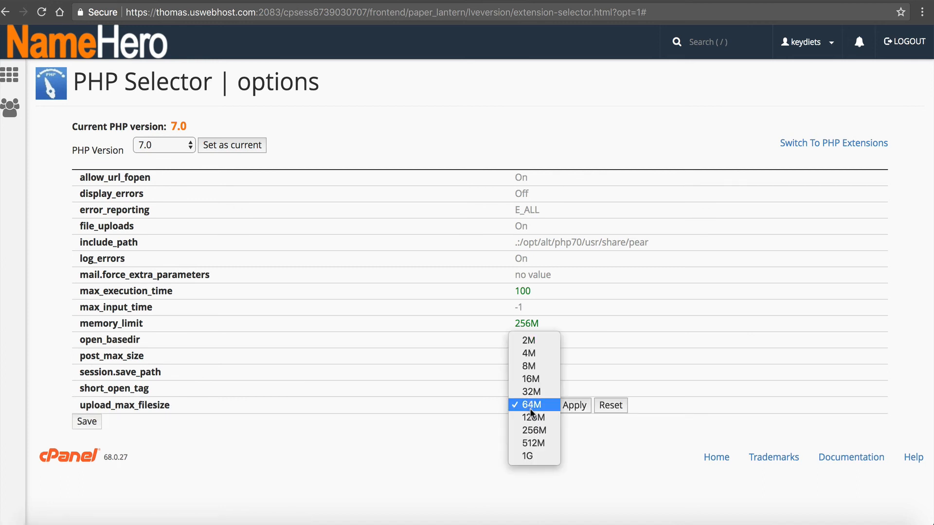
pyautogui.click(554, 404)
pyautogui.click(573, 405)
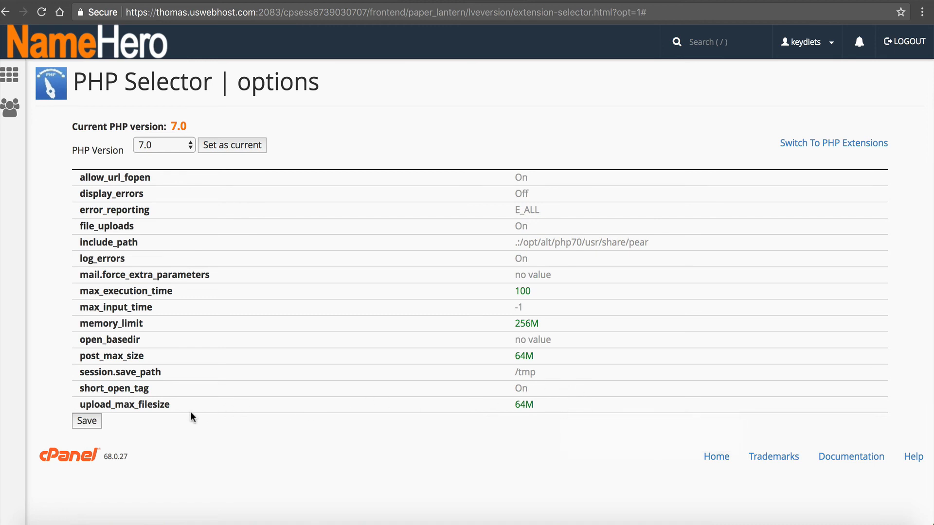
pyautogui.click(86, 421)
# Go back to File Manager and rename the .htaccess file in public_html to .htaccess.1
pyautogui.click(373, 1)
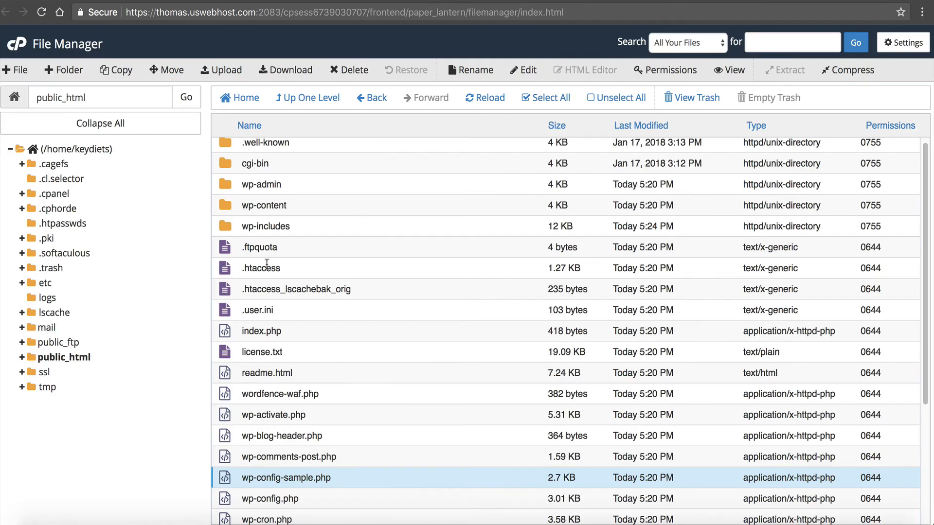
pyautogui.click(257, 265)
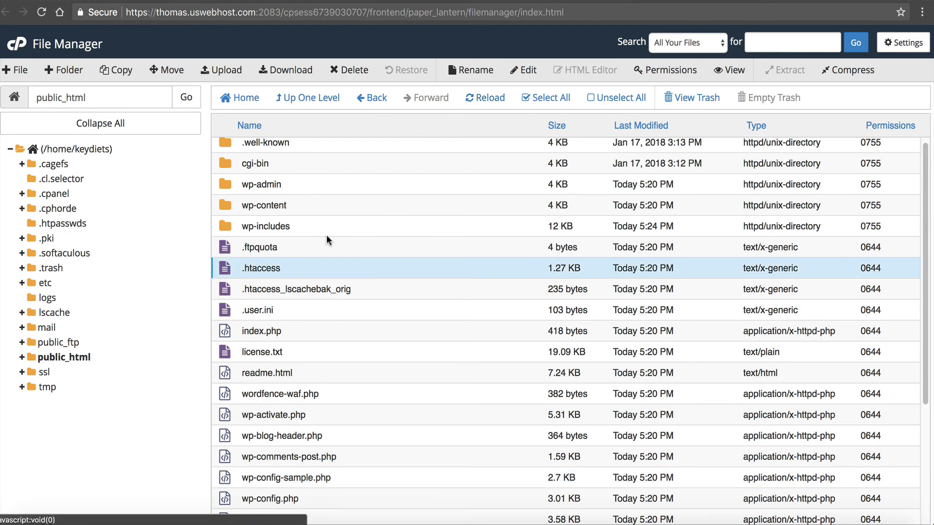
pyautogui.click(473, 70)
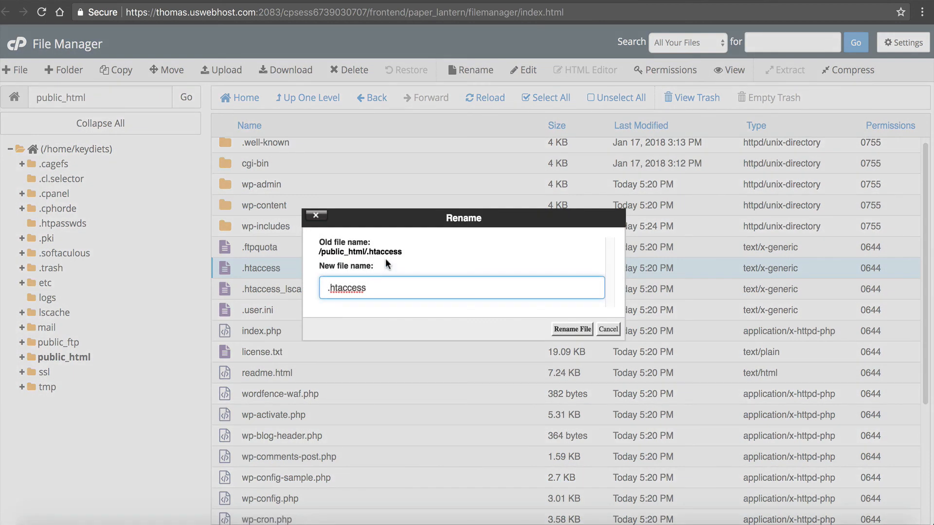
pyautogui.write('.1')
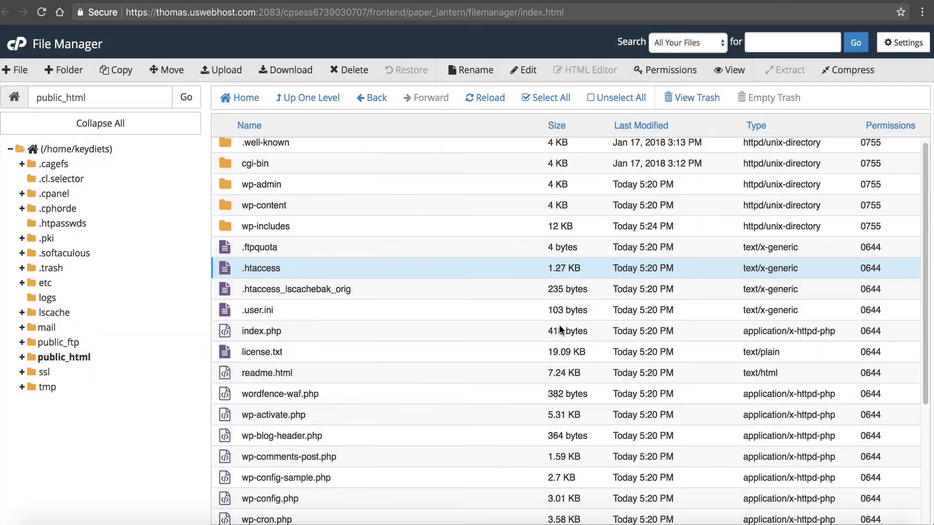
pyautogui.click(572, 329)
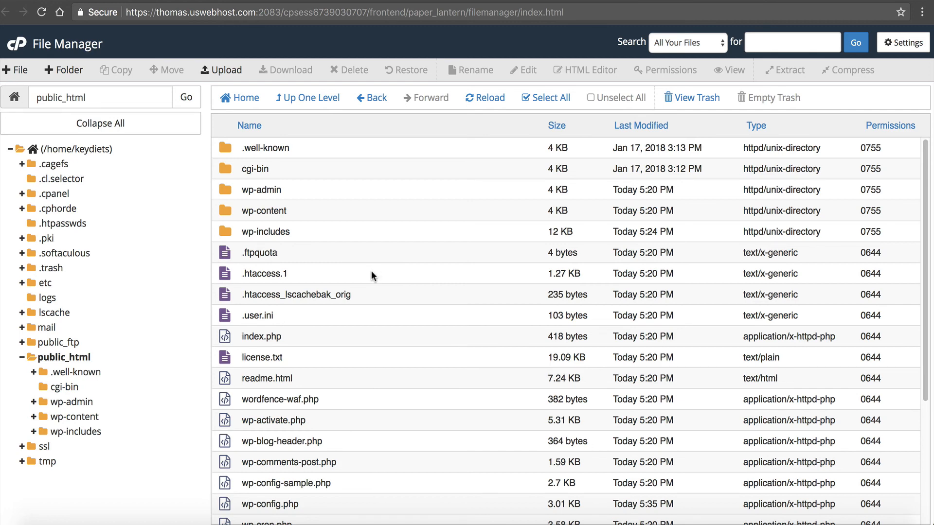
# Rename .htaccess.1 in public_html back to .htaccess
pyautogui.click(298, 273)
pyautogui.click(474, 69)
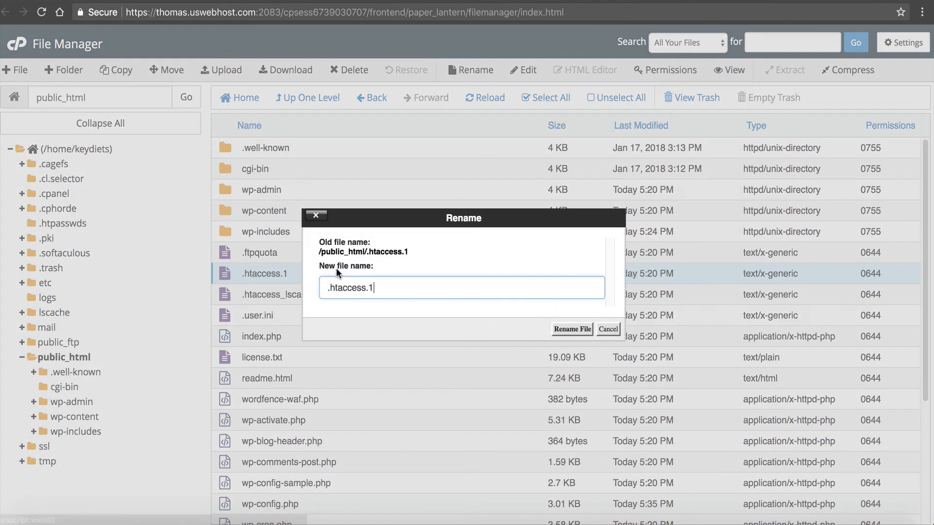
pyautogui.tripleClick(407, 287)
pyautogui.click(398, 287)
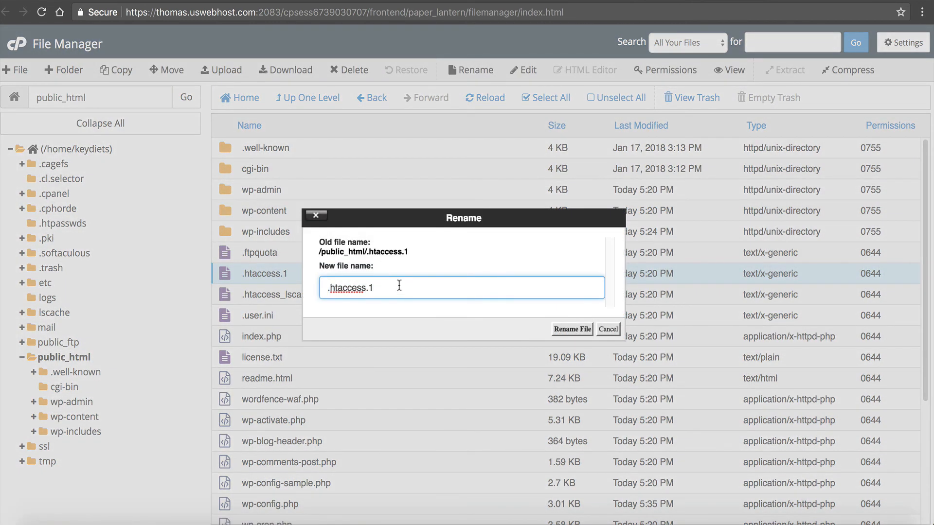
pyautogui.press('BackSpace')
pyautogui.press('BackSpace')
pyautogui.click(576, 329)
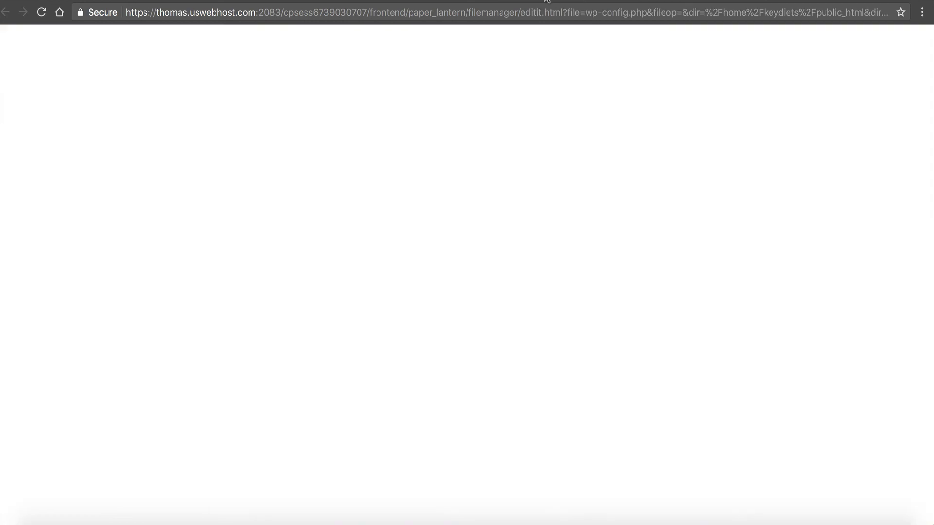